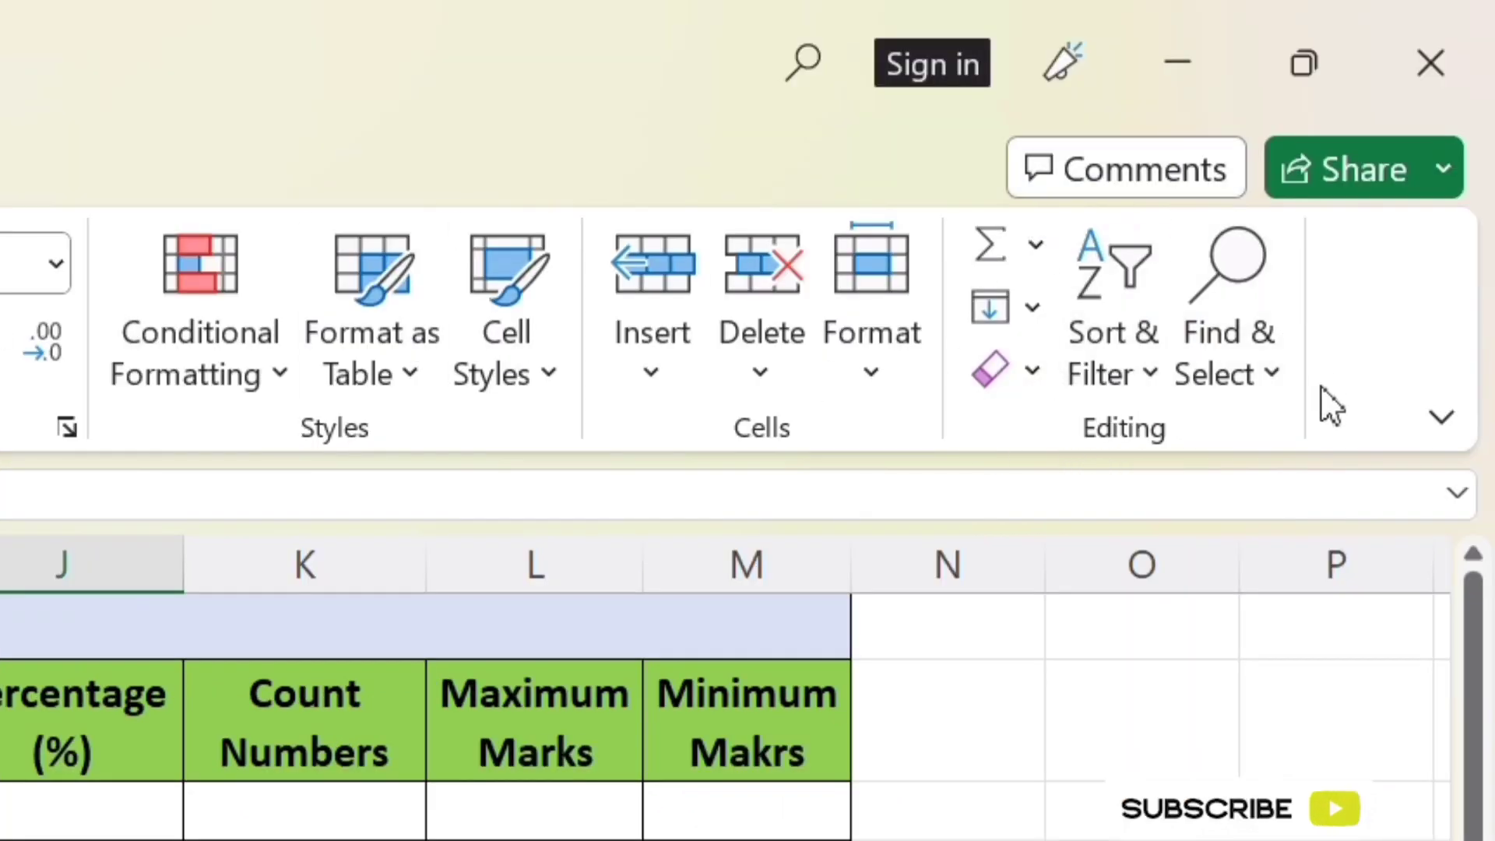
# Examine the available AutoSum functions and the marksheet's column headers, from the student name through the subjects to the calculated columns
pyautogui.click(1034, 248)
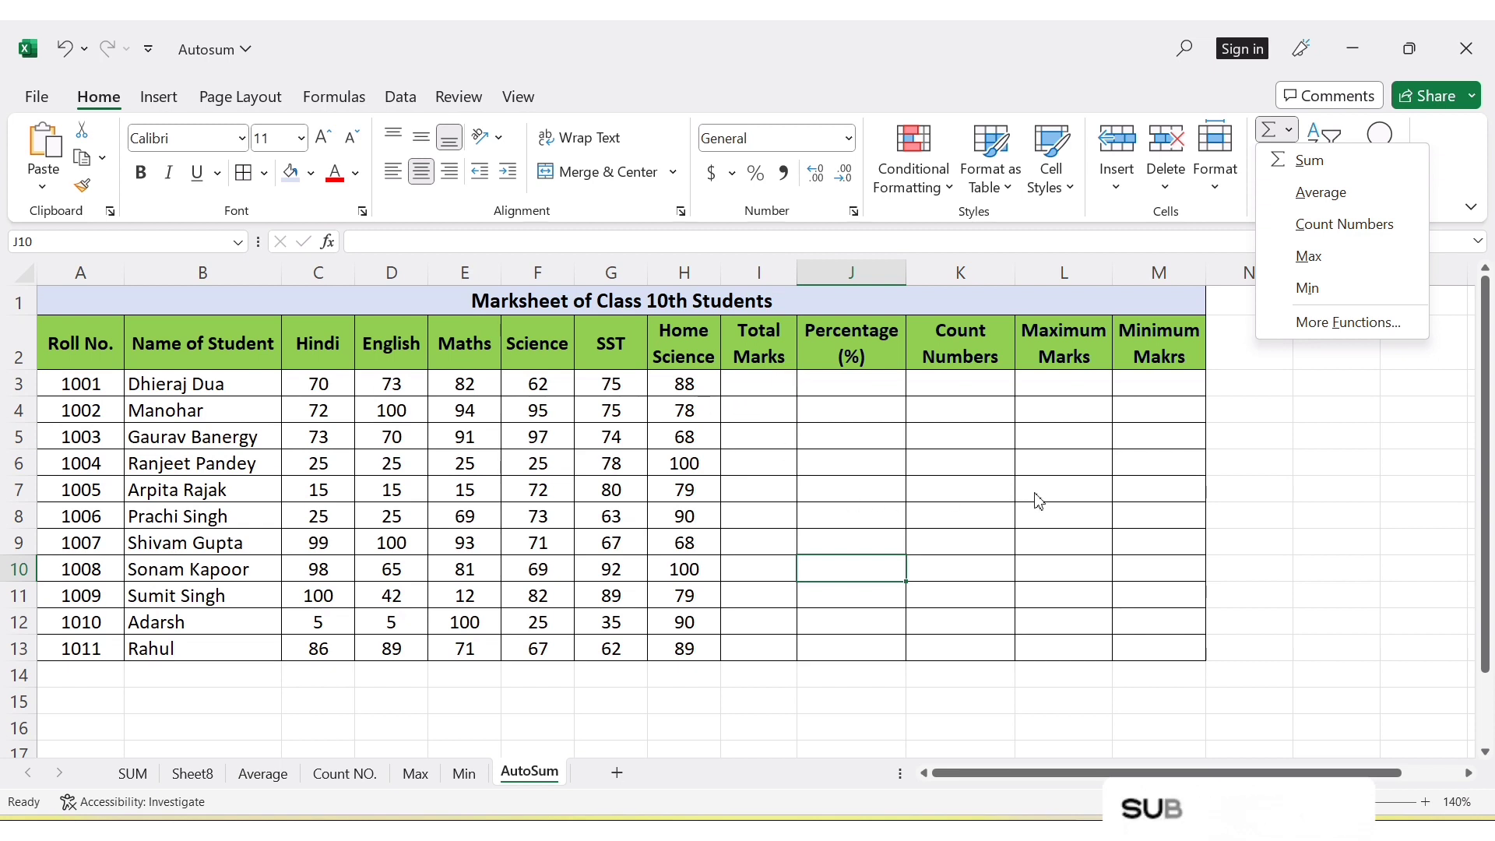
pyautogui.click(762, 467)
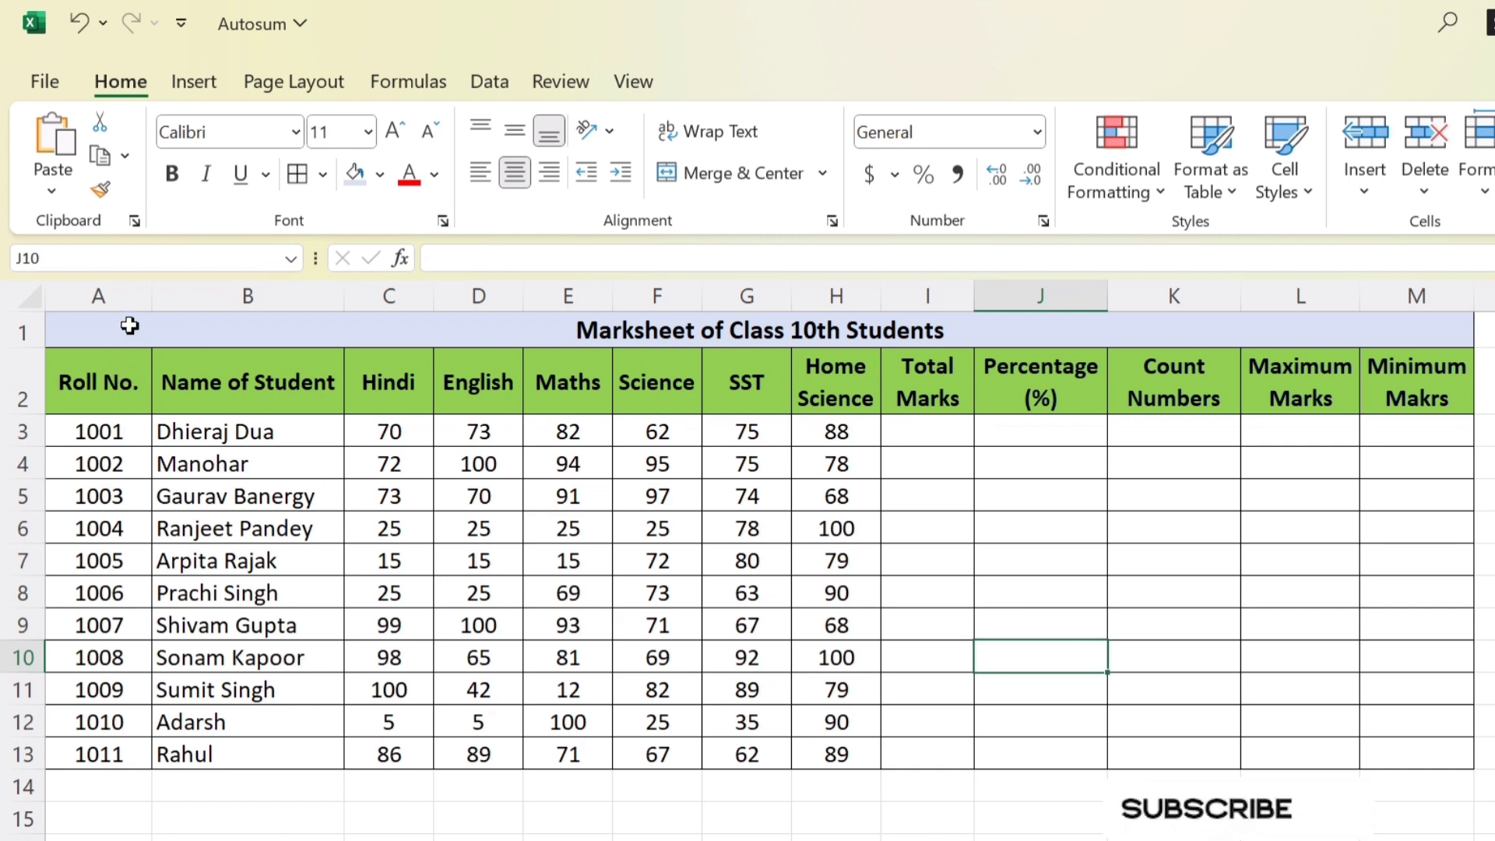
pyautogui.click(299, 385)
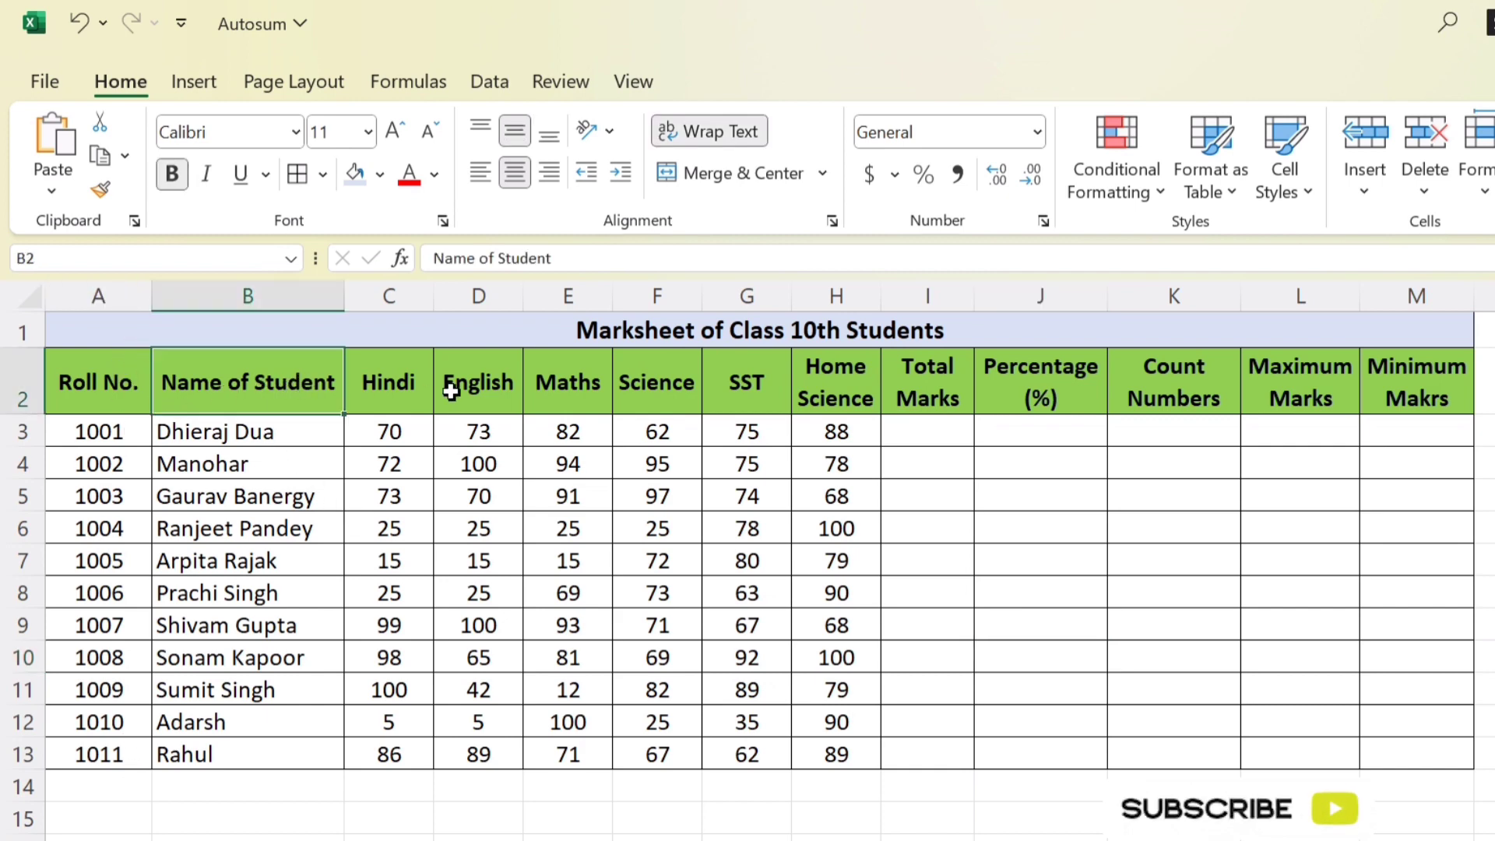
pyautogui.moveTo(394, 387); pyautogui.dragTo(783, 377)
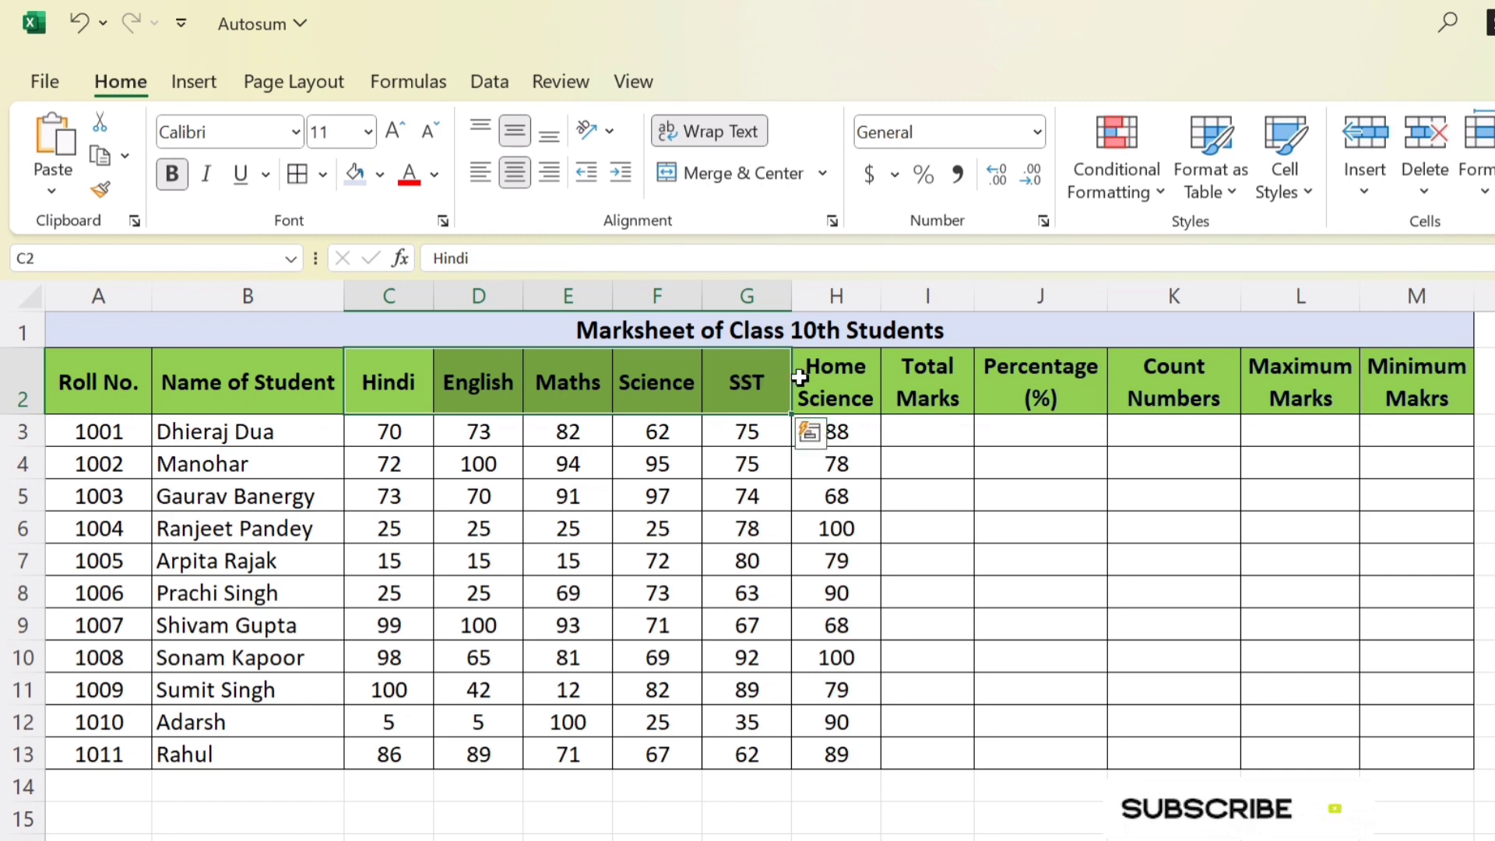
pyautogui.click(932, 379)
pyautogui.click(1065, 371)
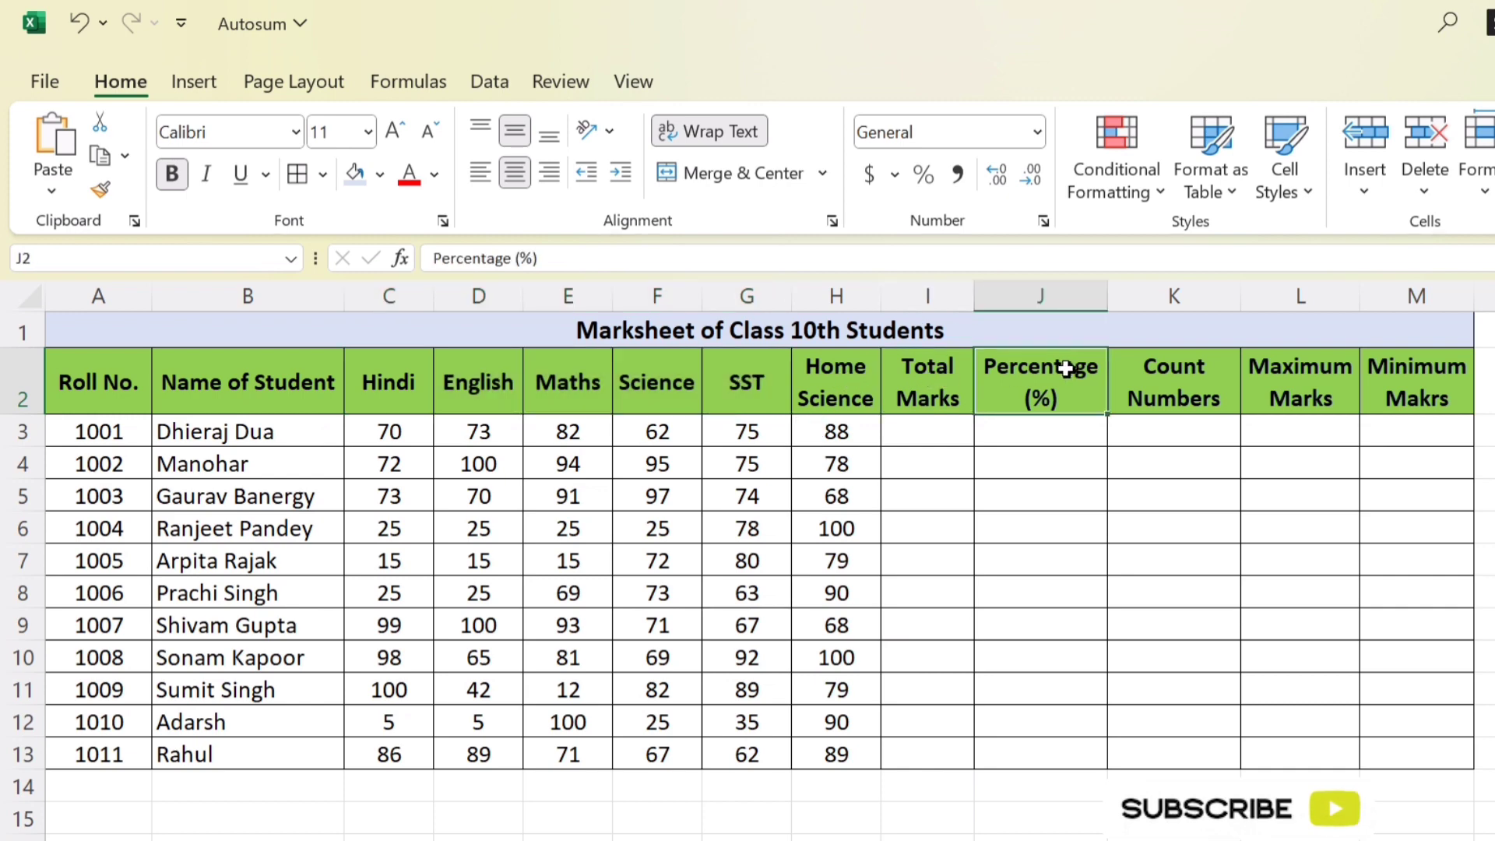
pyautogui.click(1175, 380)
pyautogui.click(1308, 384)
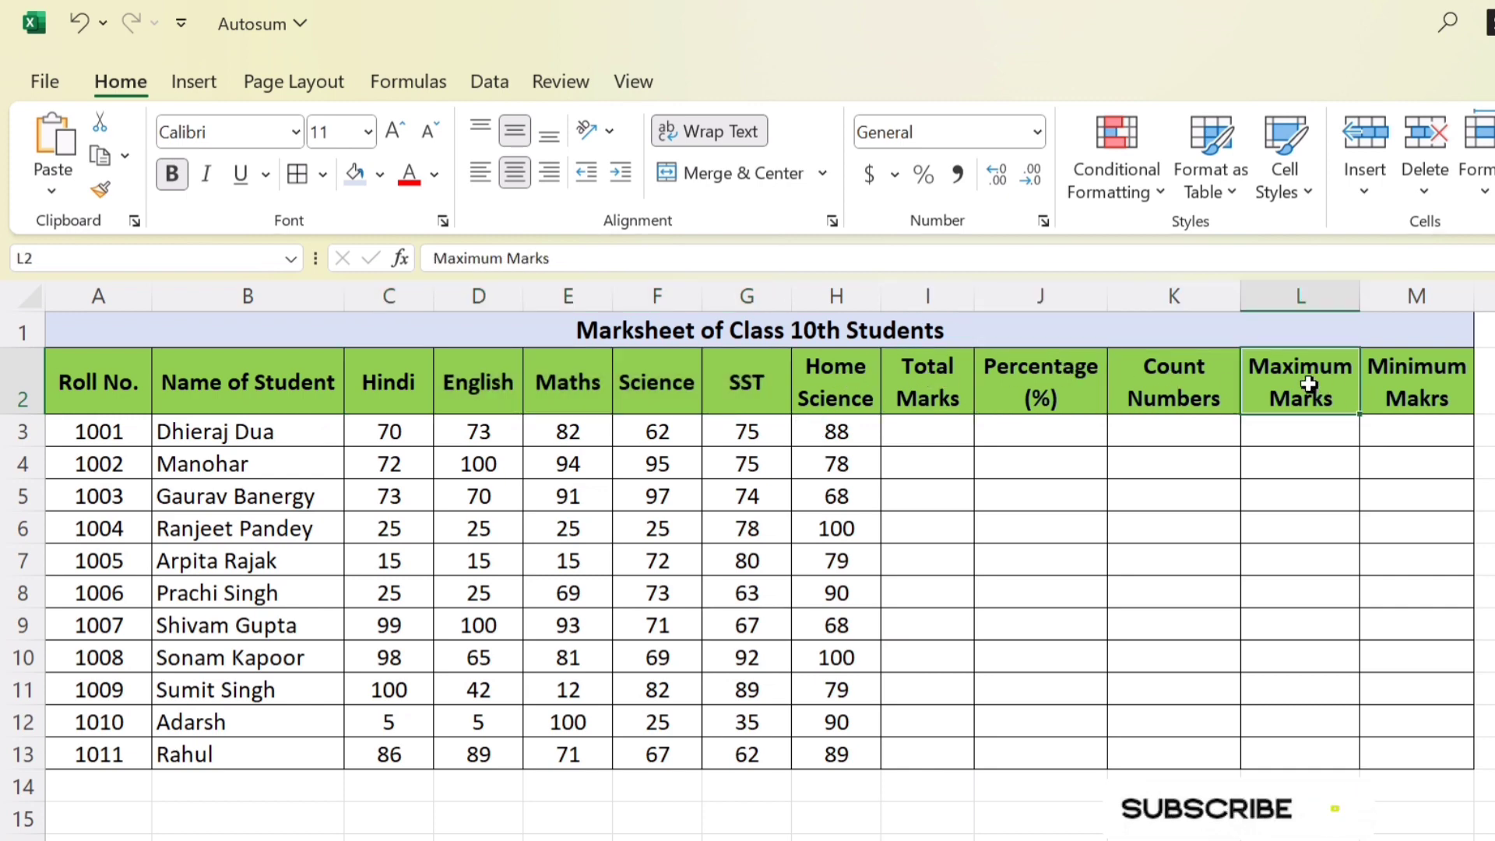
pyautogui.click(1380, 397)
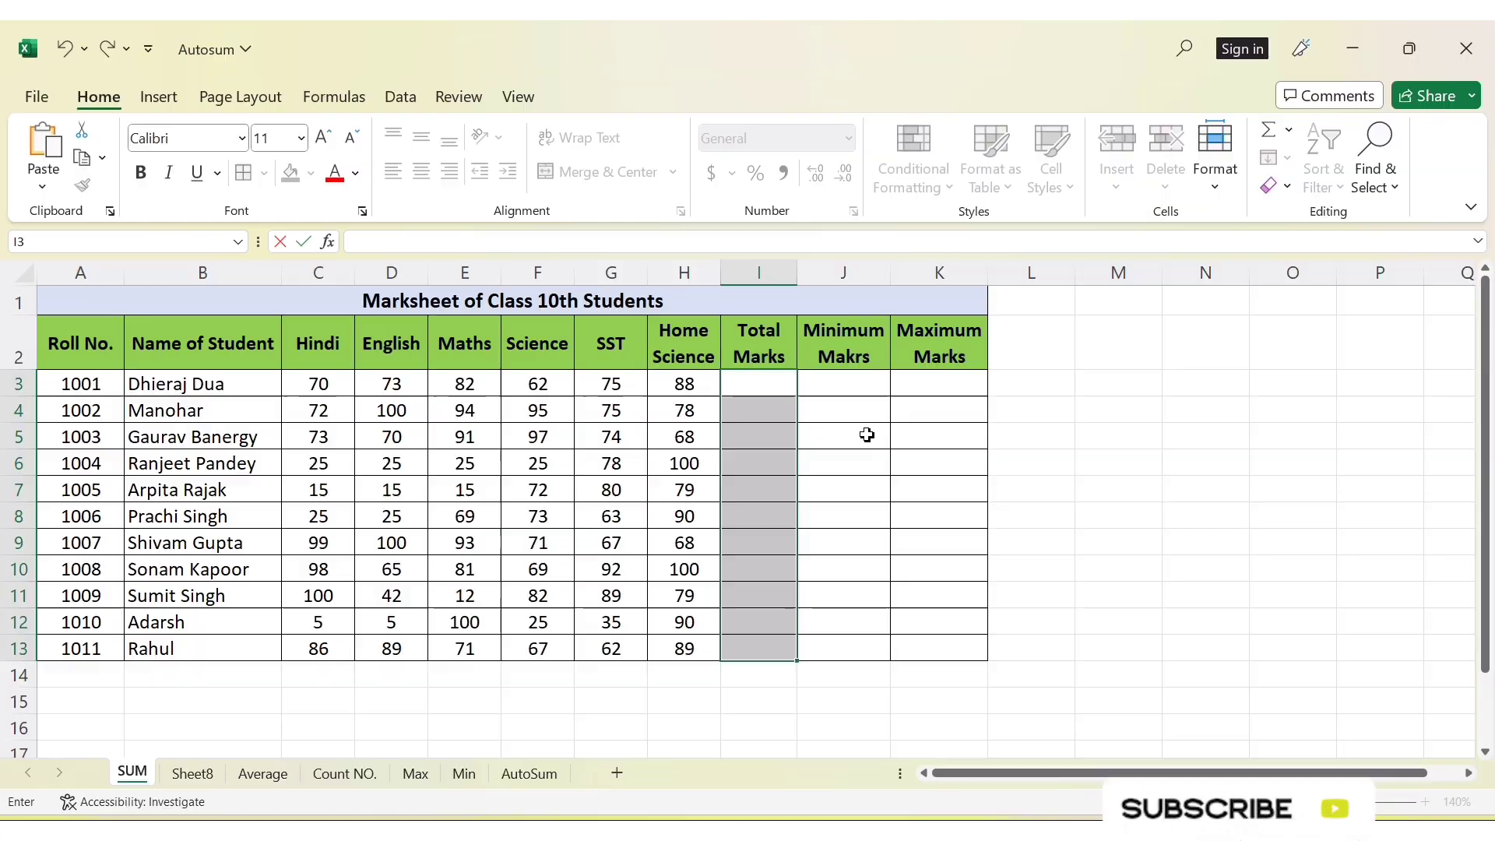
pyautogui.click(871, 417)
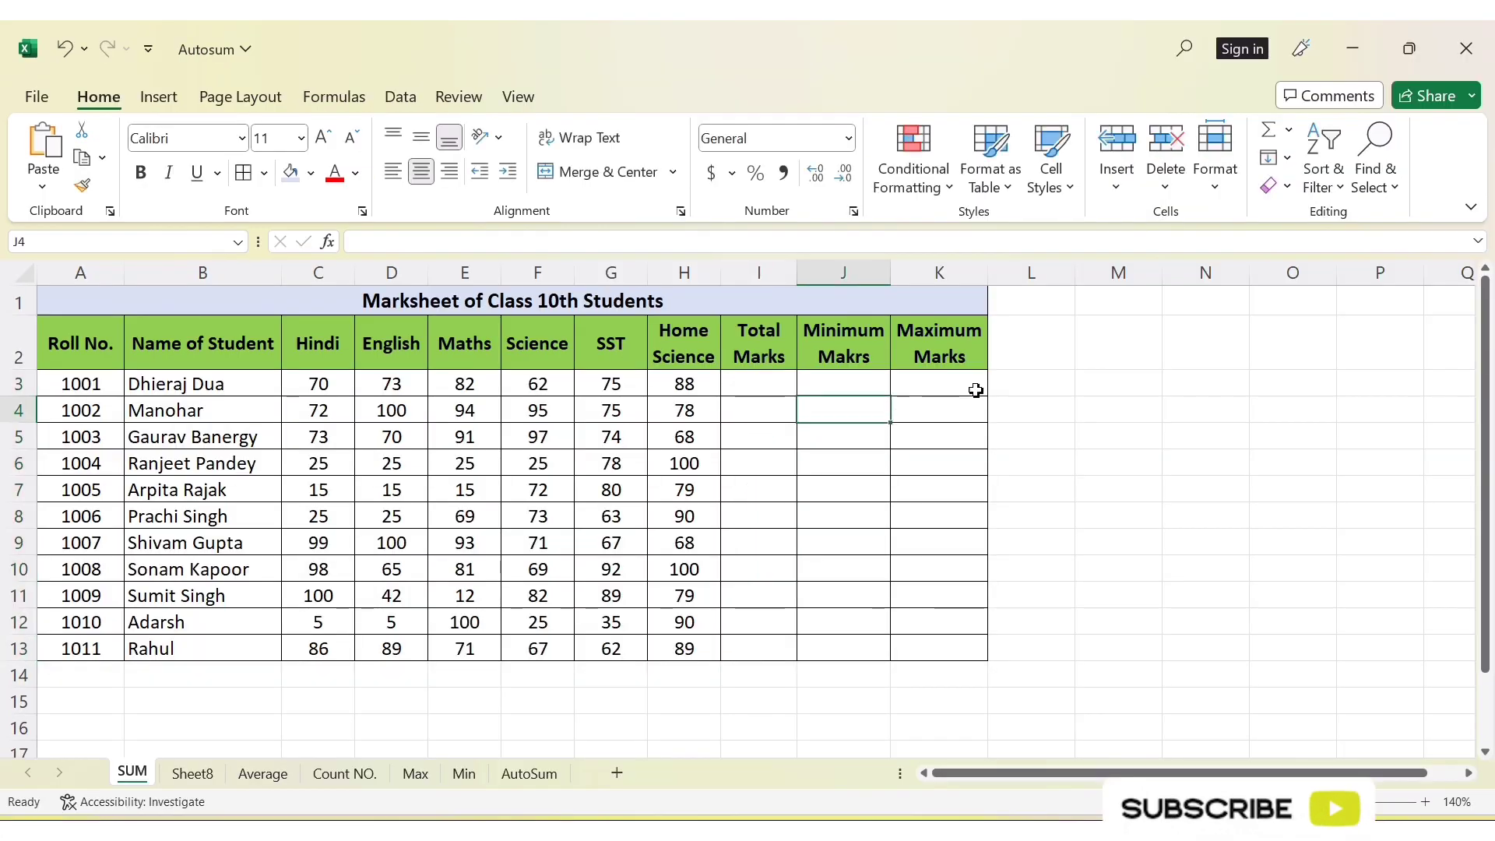
# Examine the AutoSum options and the first student's subject marks in C3:H3 on the SUM sheet
pyautogui.click(1285, 130)
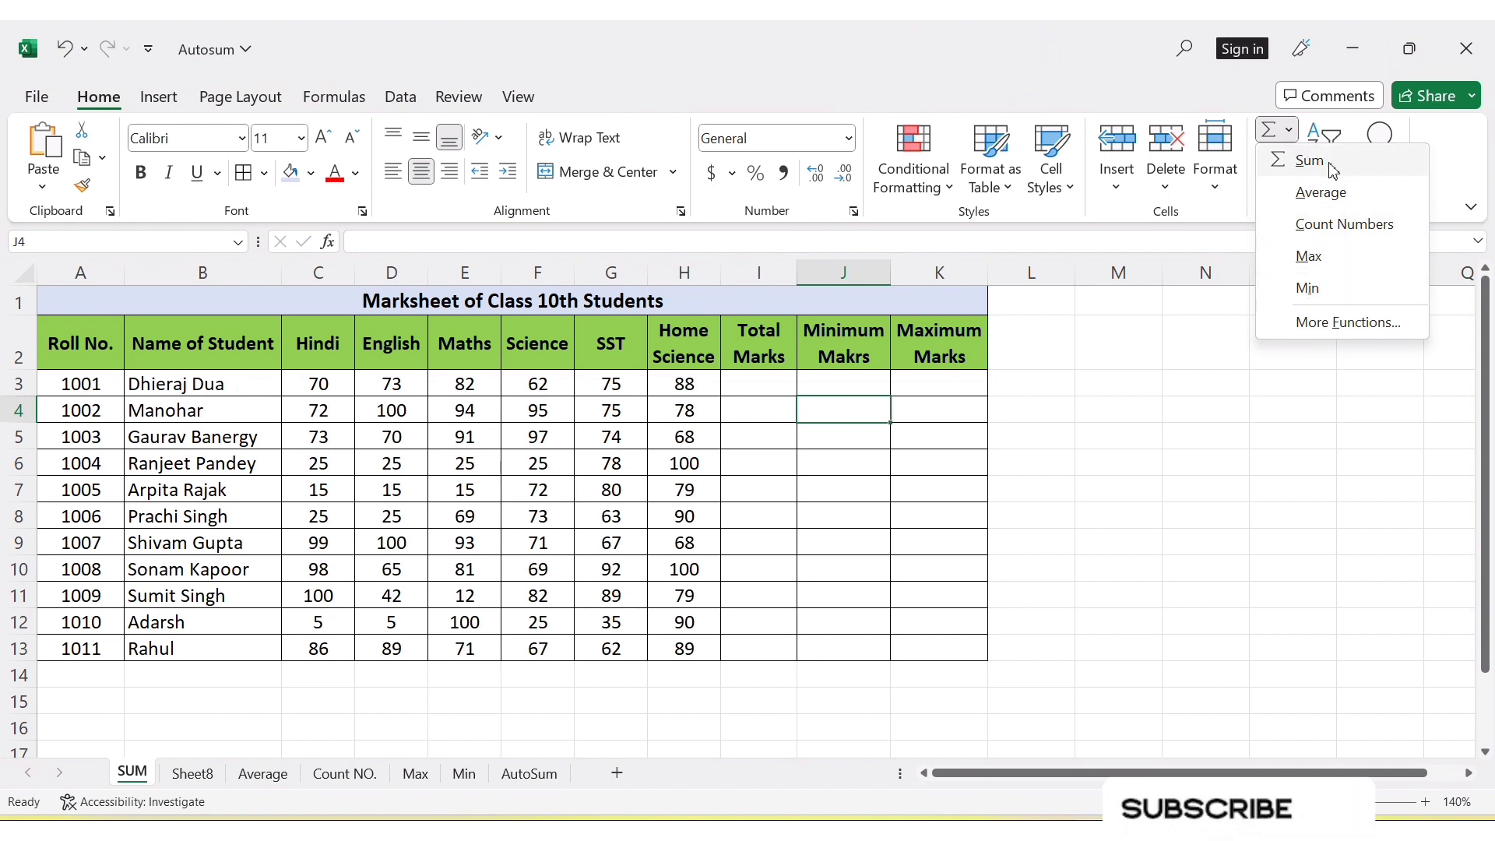
pyautogui.click(327, 385)
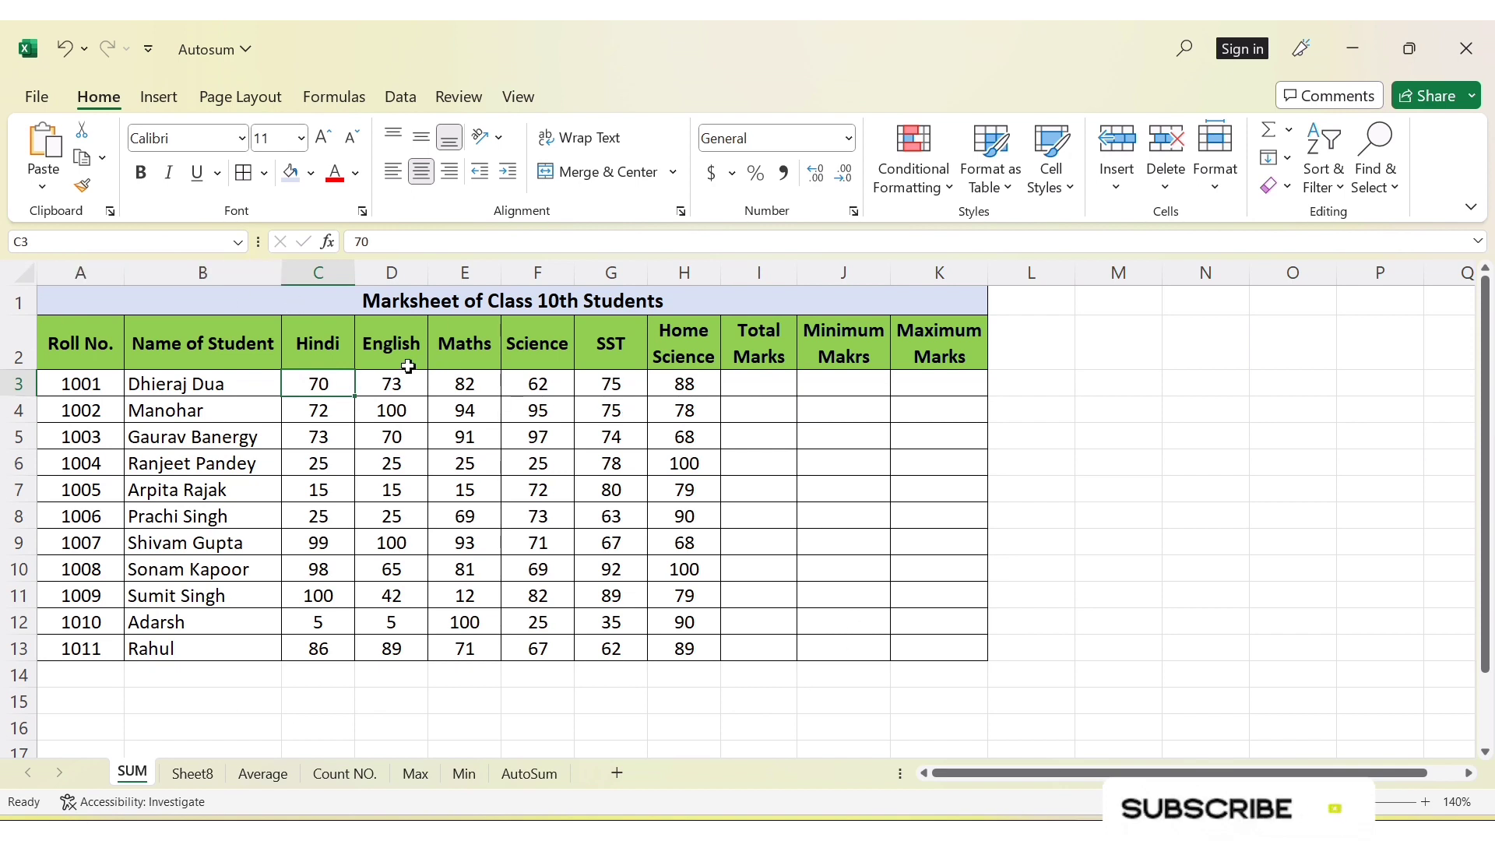
pyautogui.moveTo(330, 385); pyautogui.dragTo(689, 394)
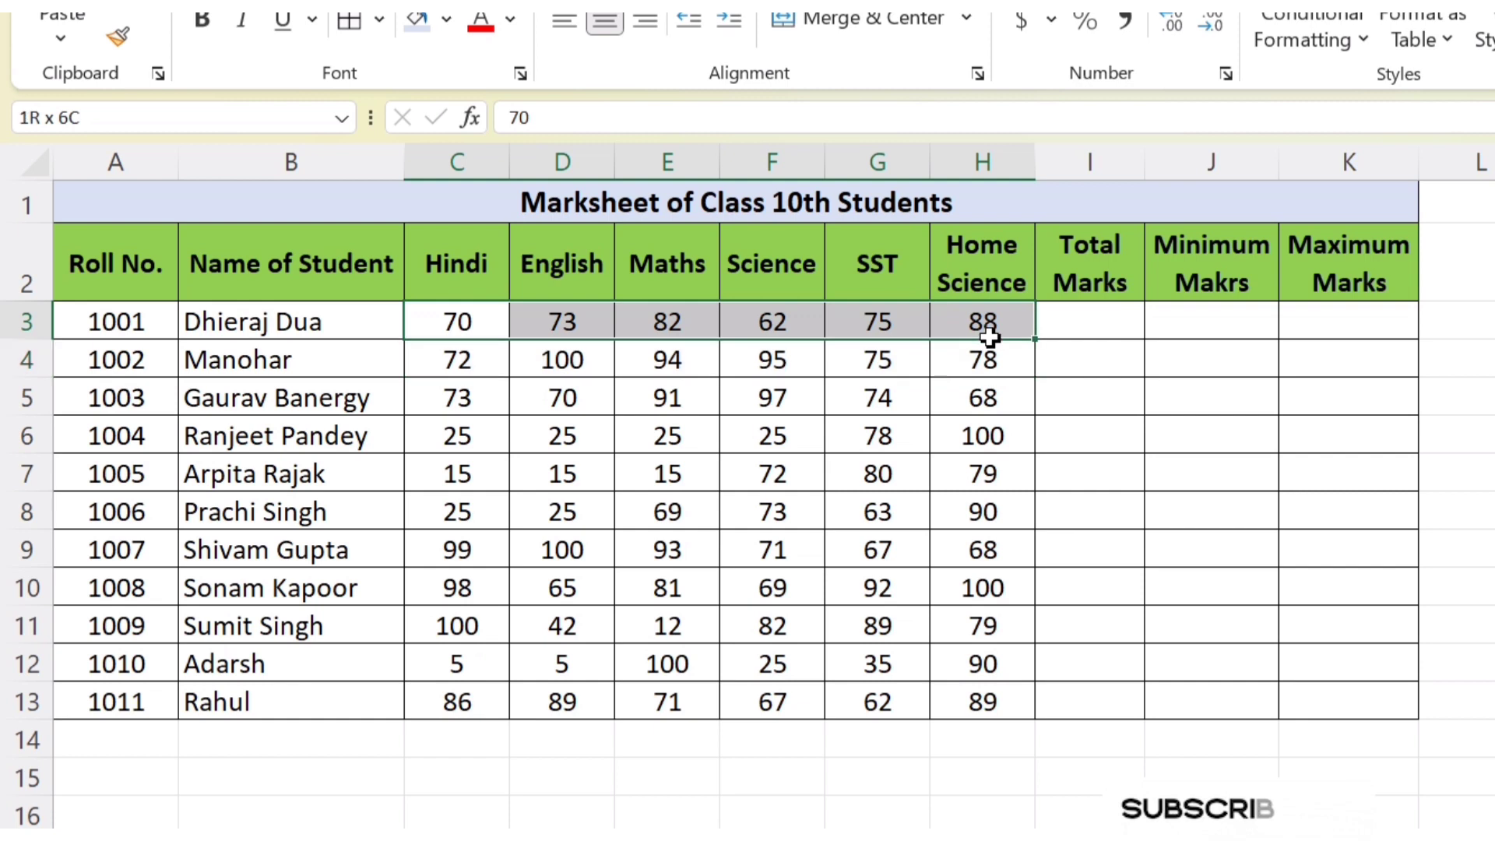
pyautogui.moveTo(989, 336); pyautogui.dragTo(989, 335)
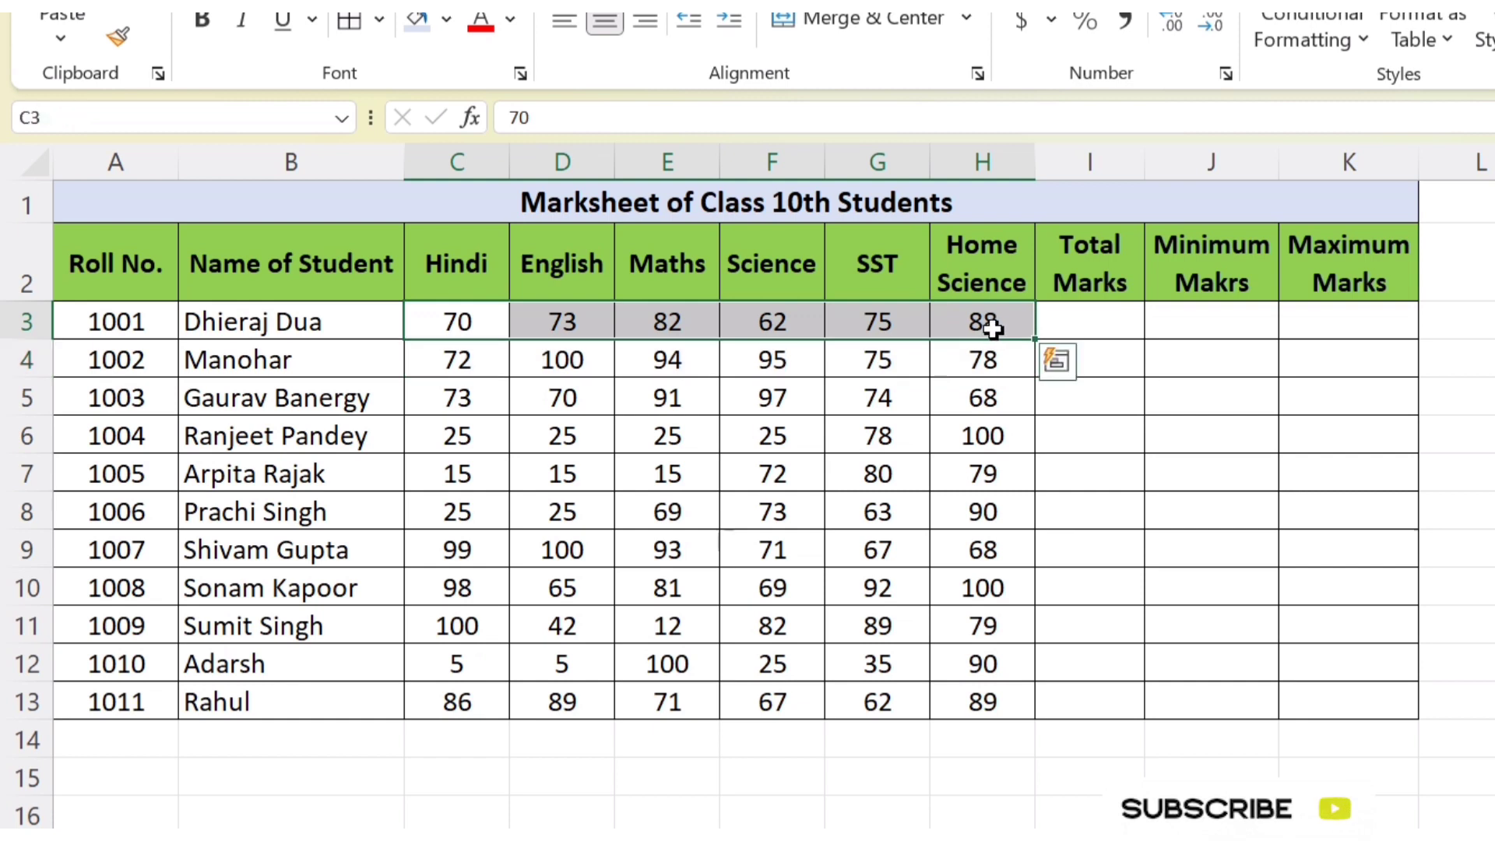
pyautogui.click(333, 325)
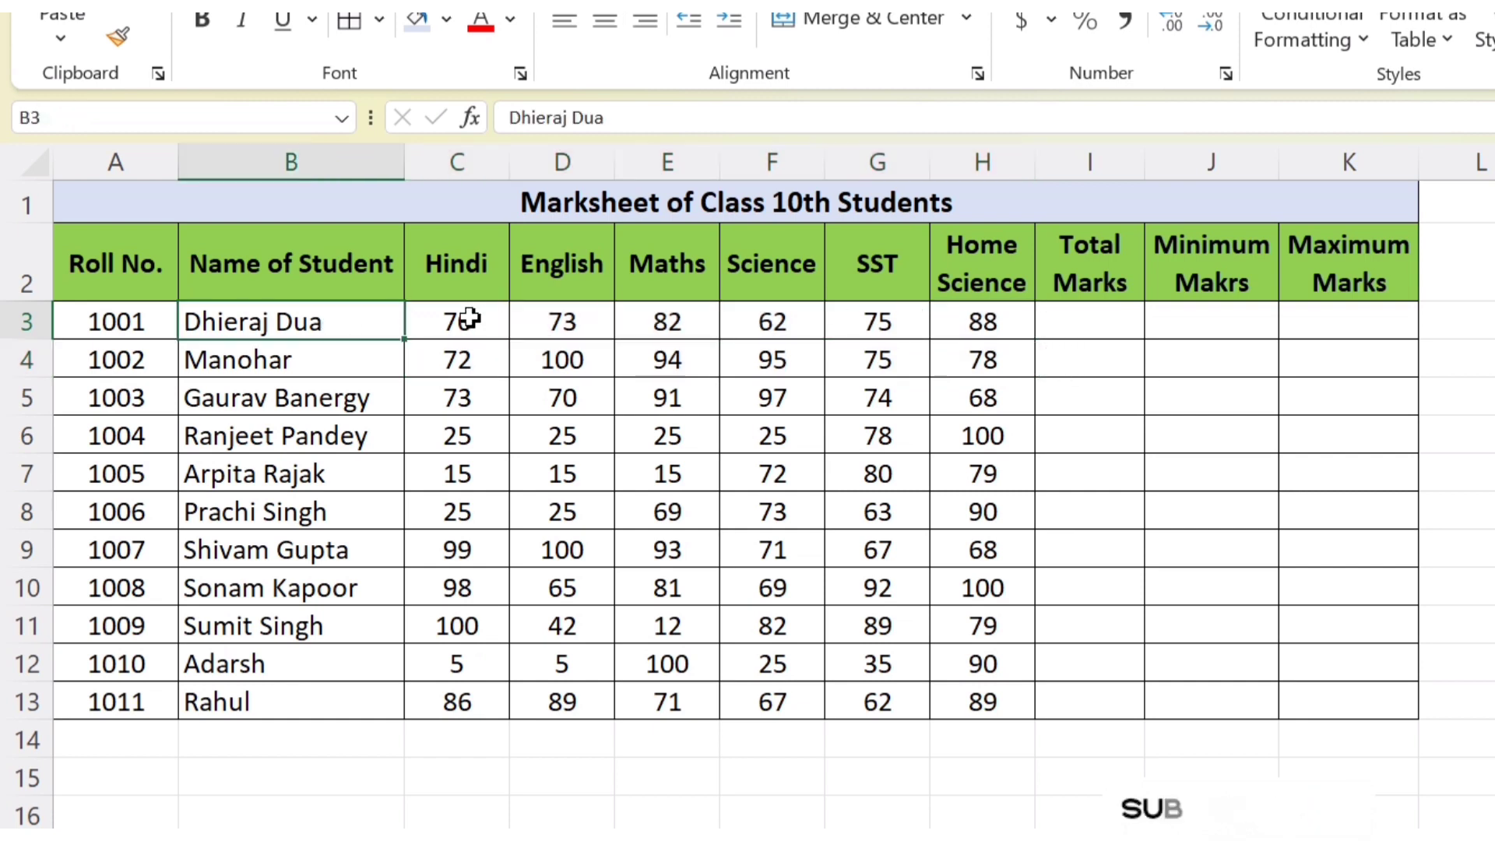
pyautogui.moveTo(467, 321); pyautogui.dragTo(983, 320)
# Total the first student's marks C3:H3 in cell I3 with the AutoSum Sum function
pyautogui.click(1054, 318)
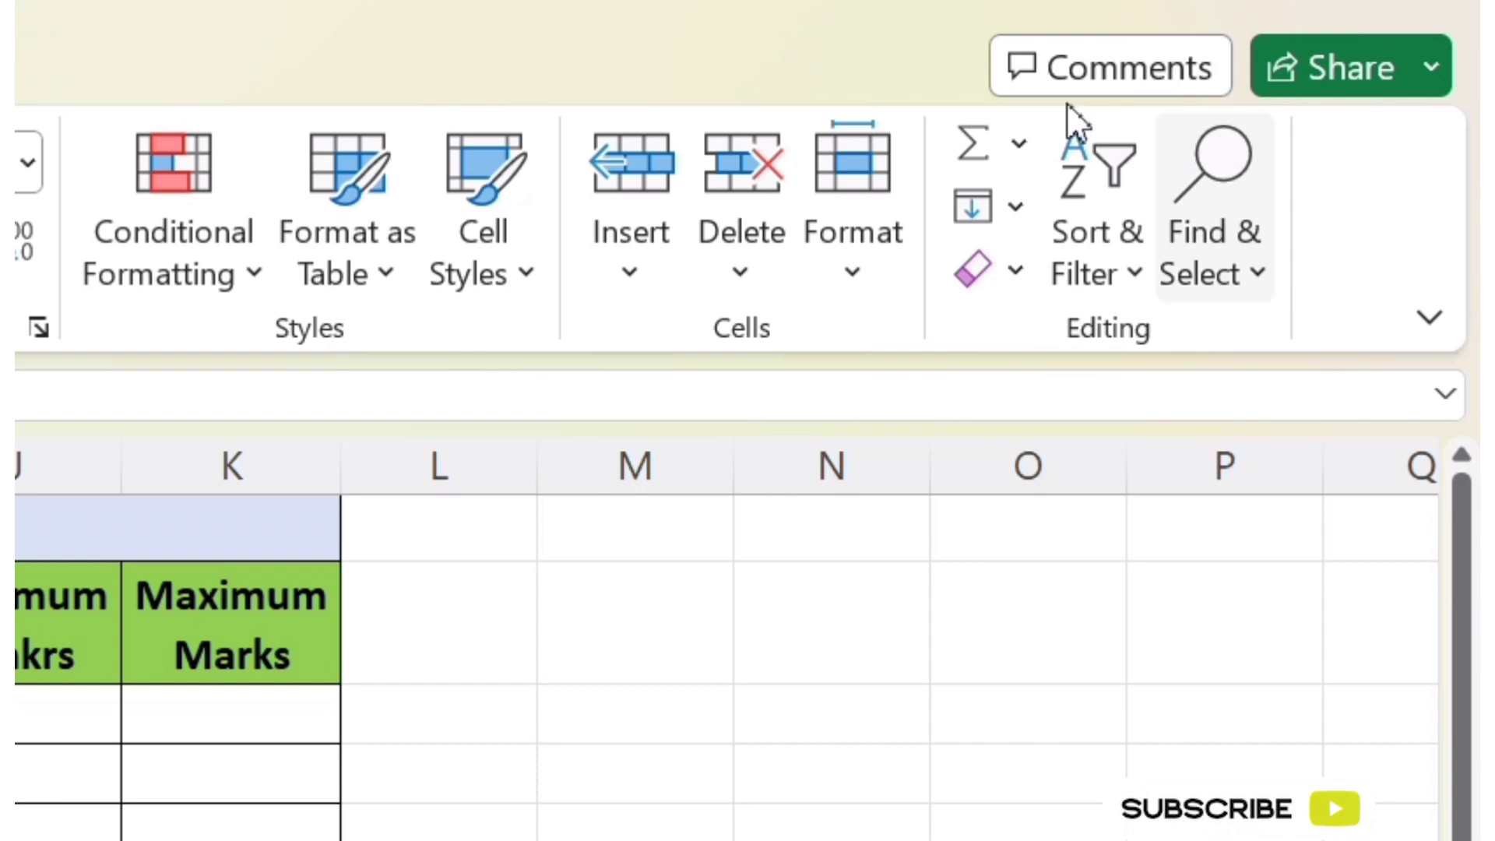
pyautogui.click(1019, 146)
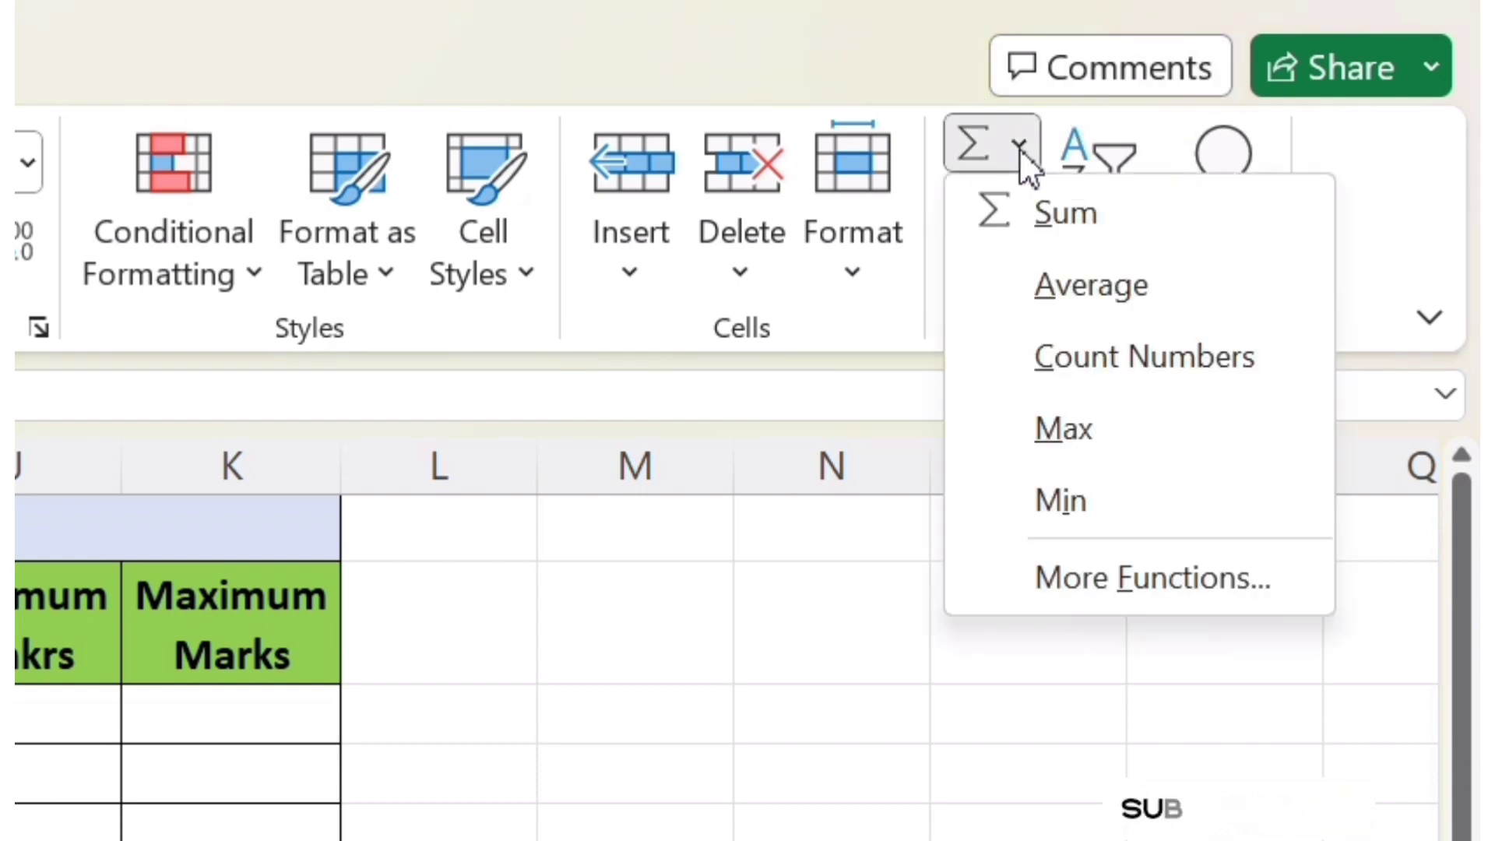
pyautogui.click(1107, 223)
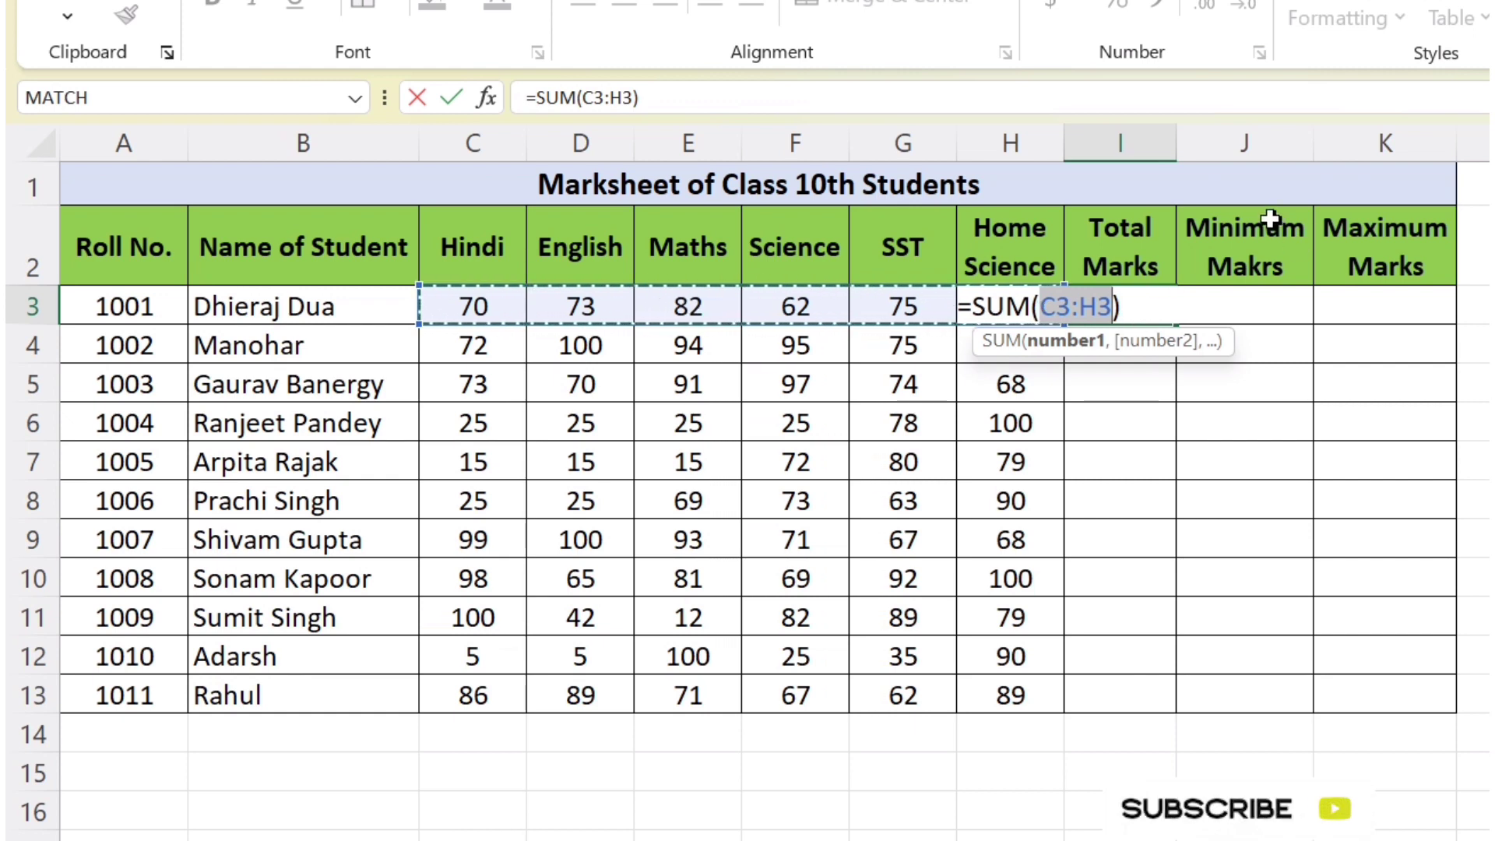
pyautogui.press('Return')
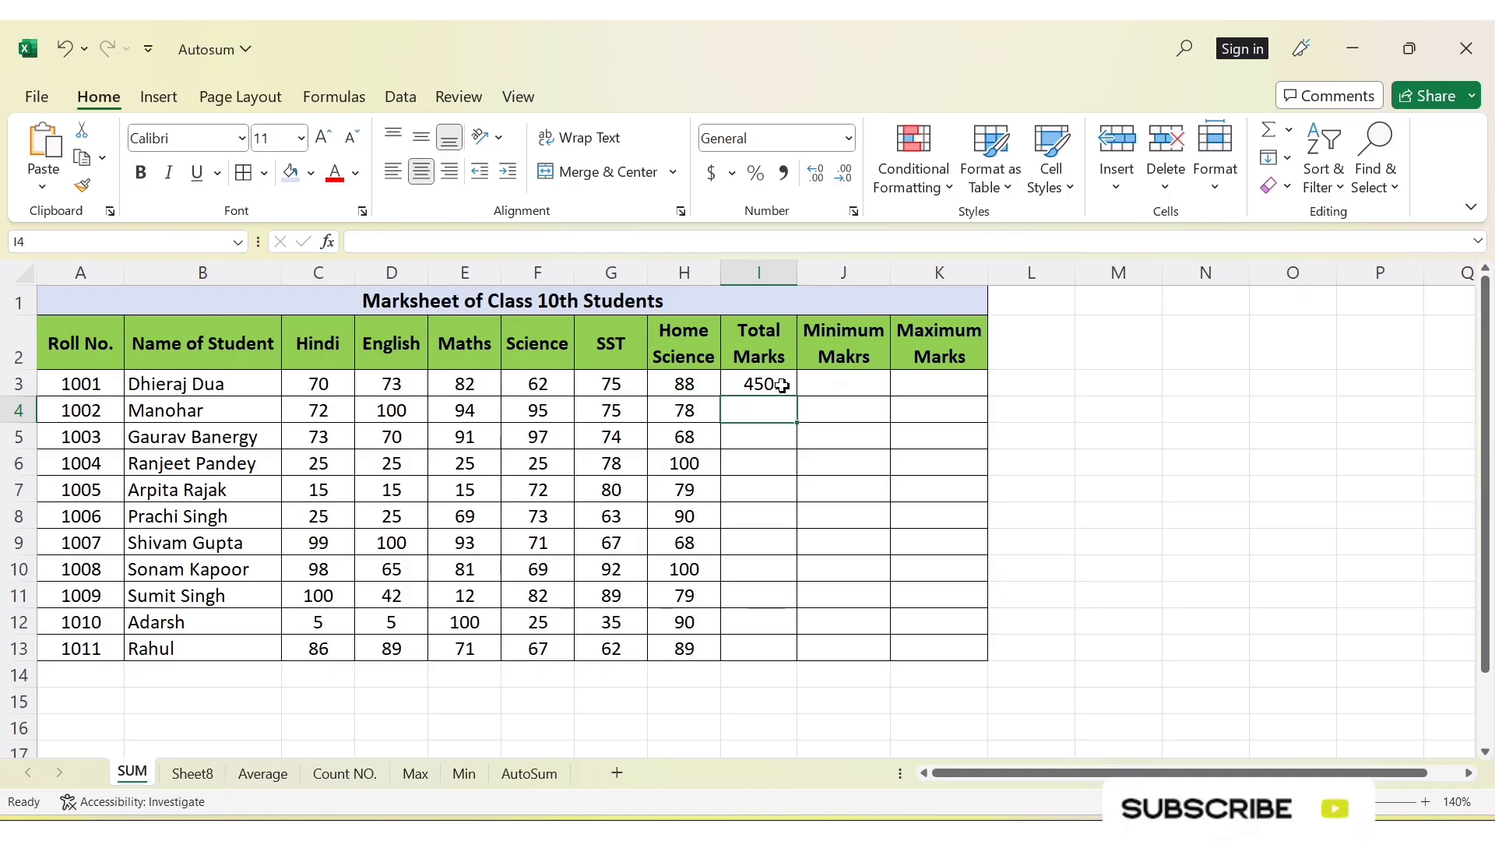
# Replace the total in I3 with a fresh AutoSum of C3:H3 and fill it down to I13
pyautogui.click(782, 385)
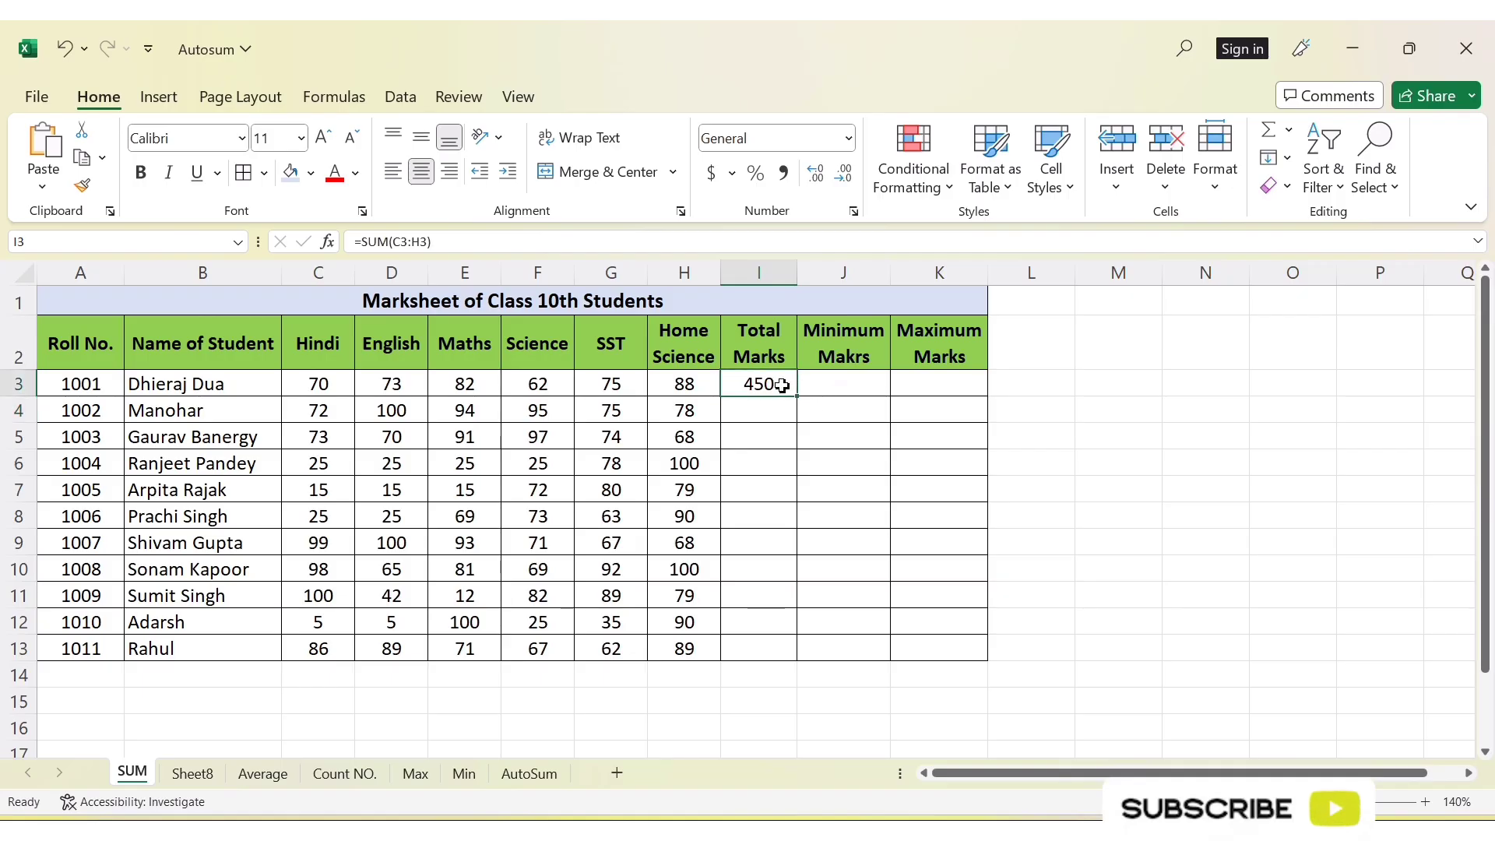
pyautogui.press('Delete')
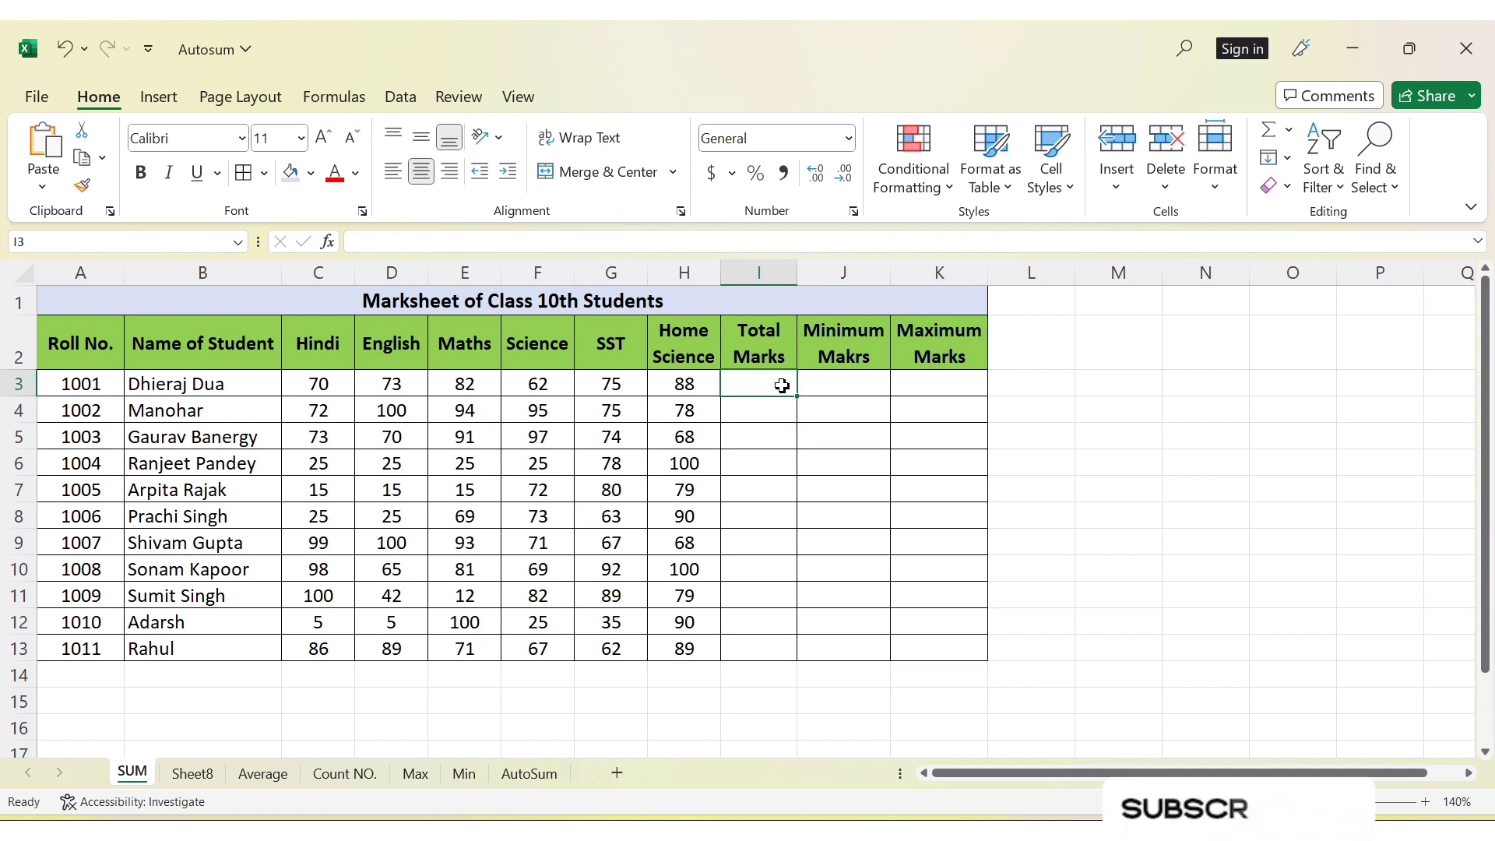
pyautogui.click(1288, 130)
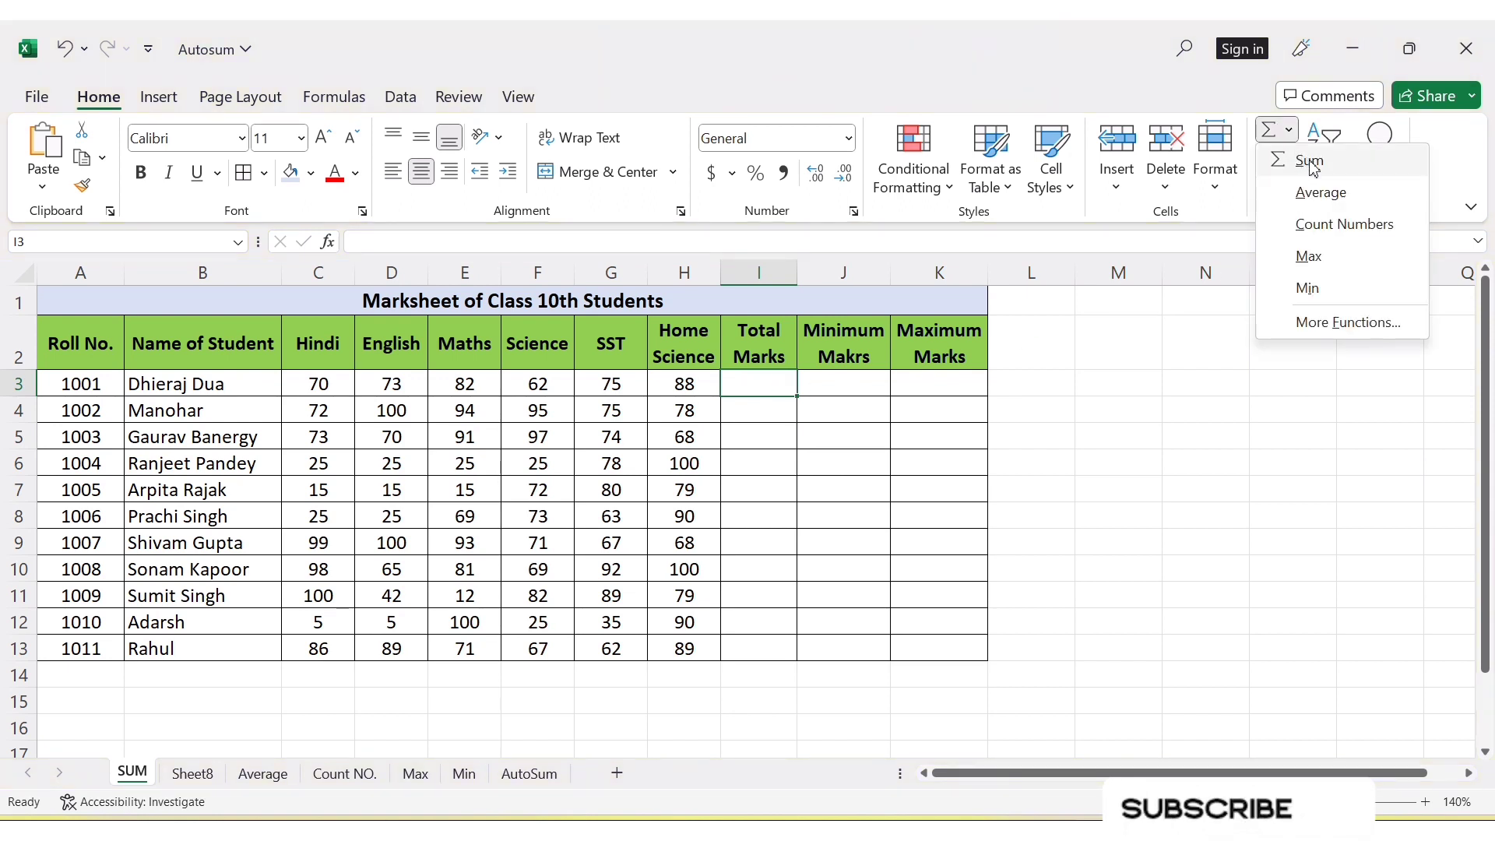
pyautogui.click(1310, 161)
pyautogui.press('Return')
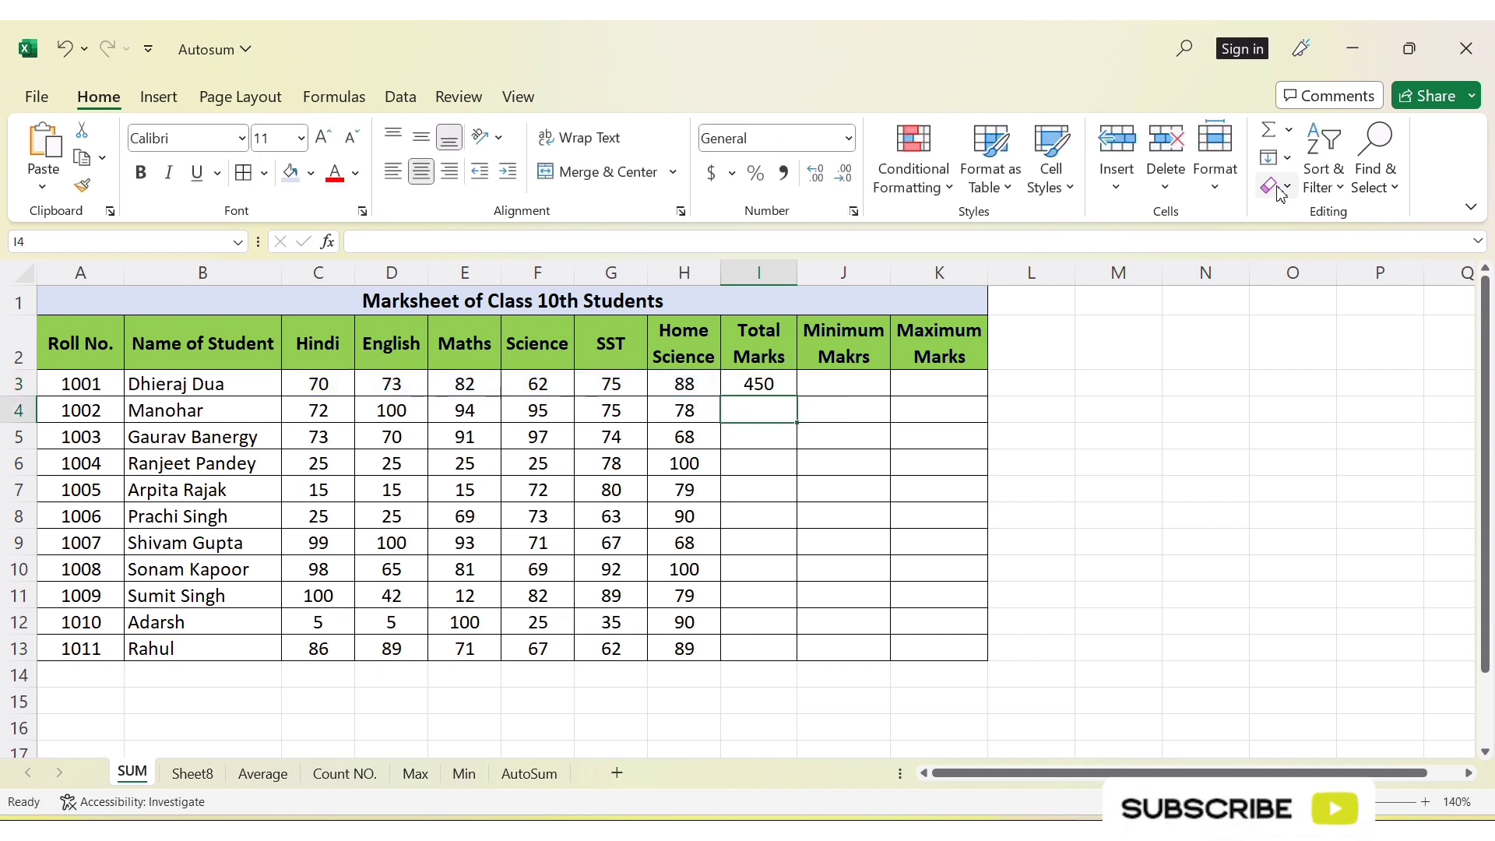
pyautogui.click(746, 383)
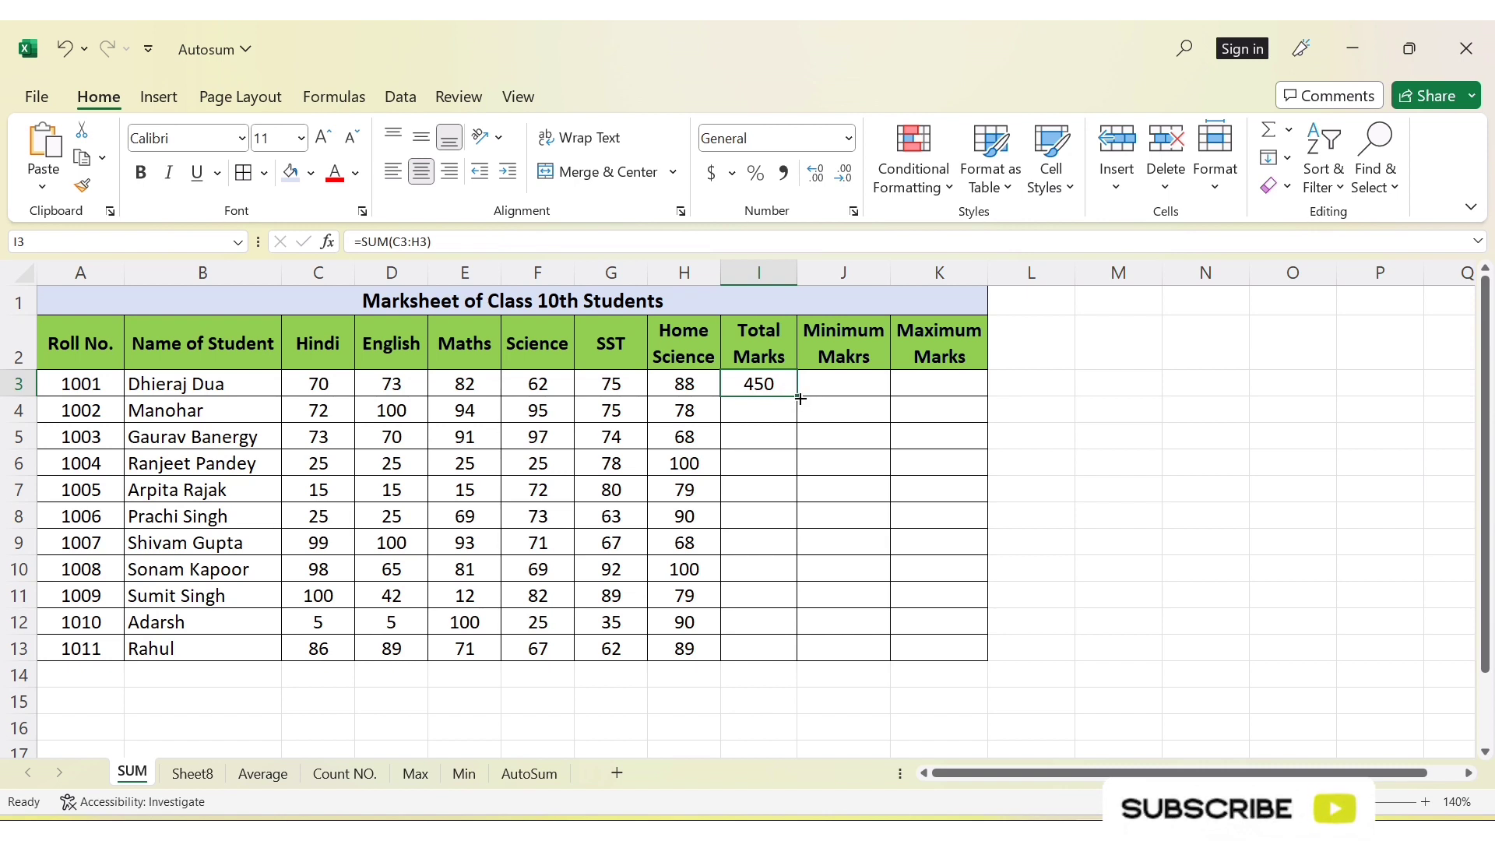
pyautogui.moveTo(800, 398); pyautogui.dragTo(795, 648)
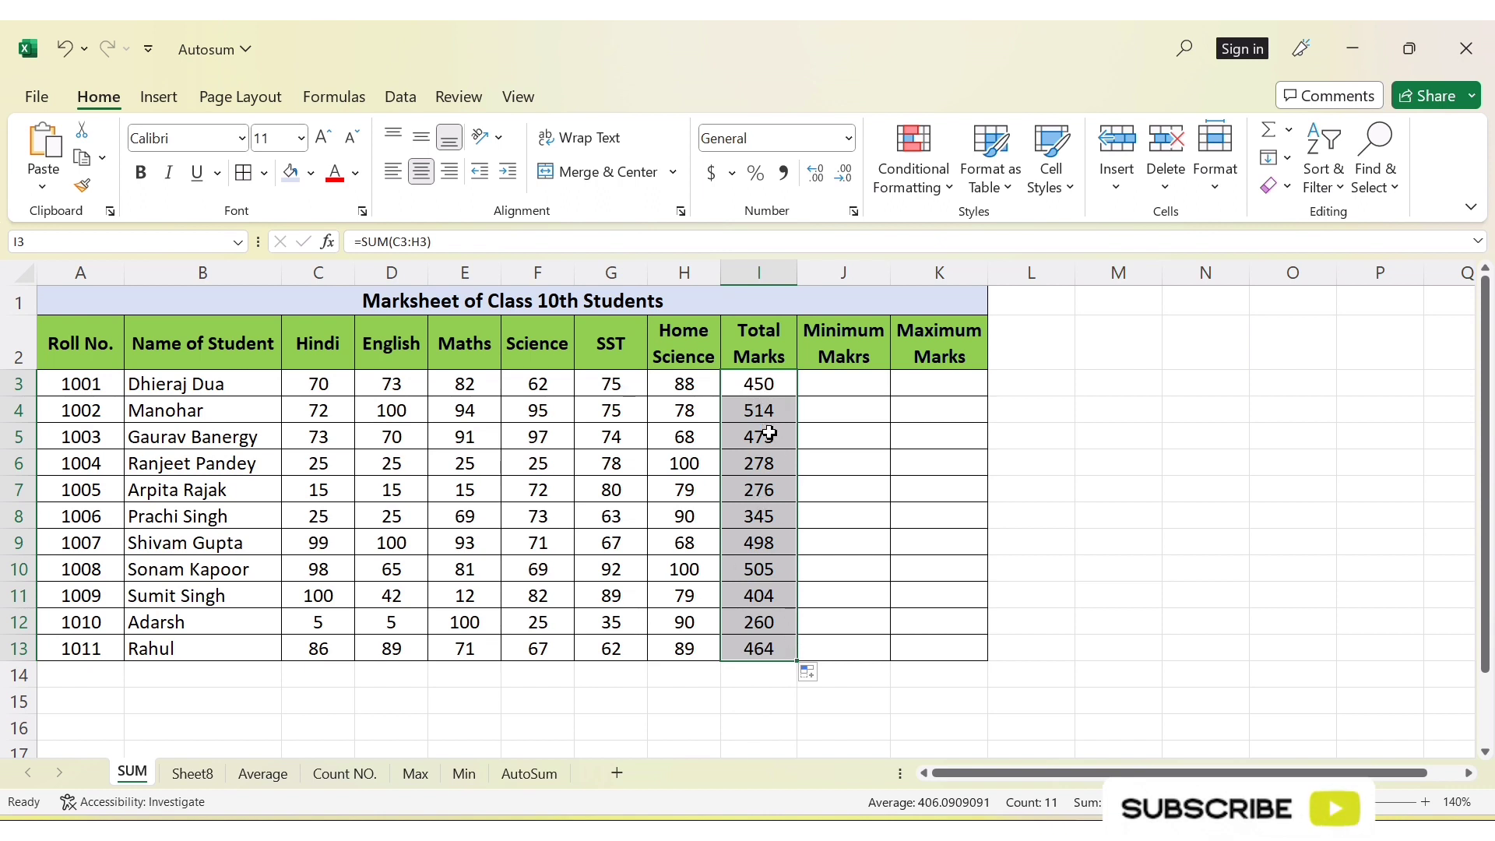
pyautogui.click(1292, 131)
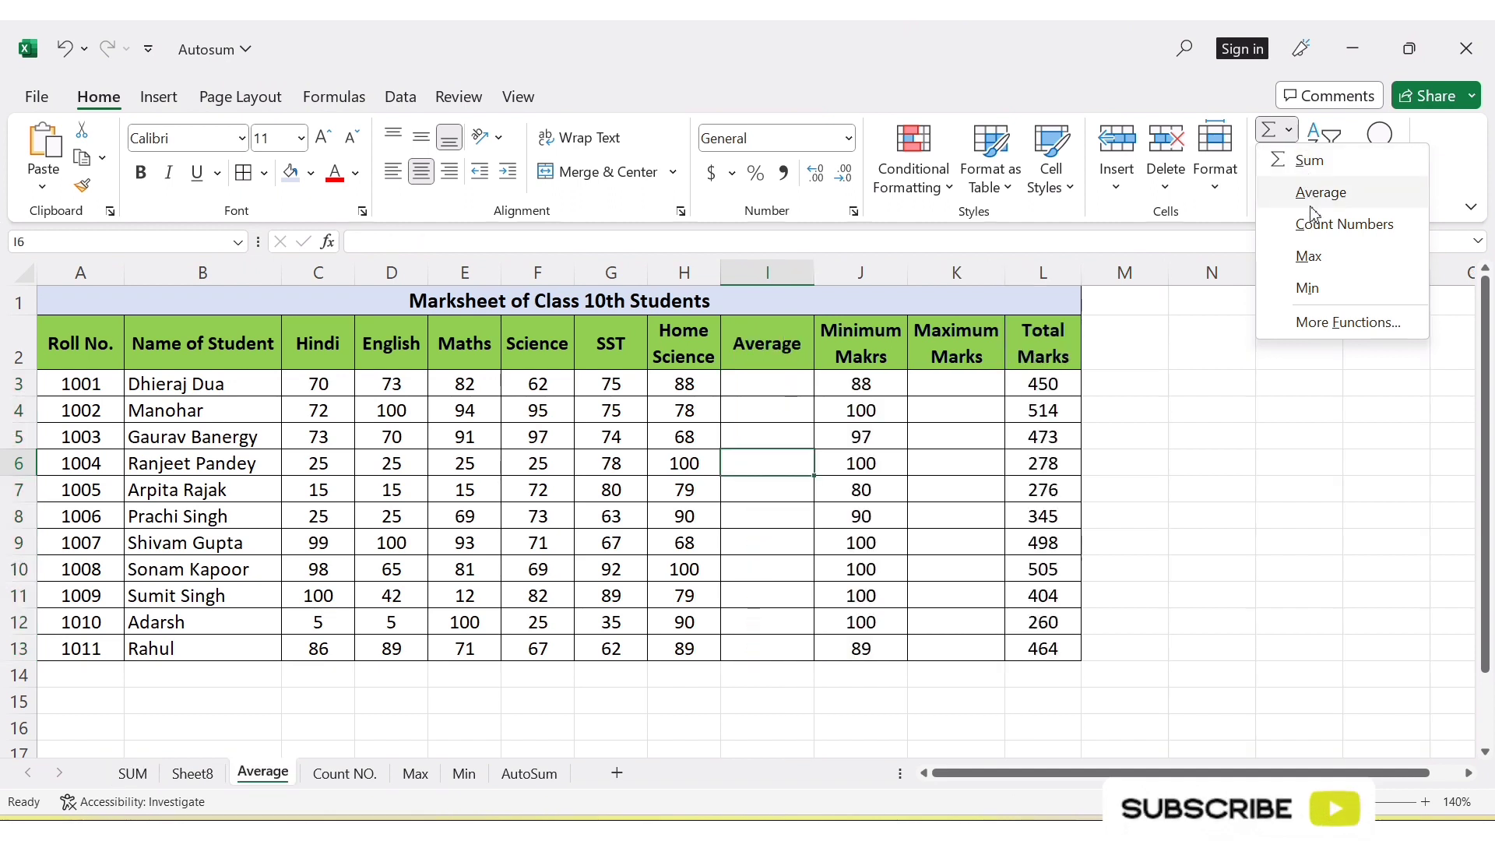
pyautogui.click(648, 554)
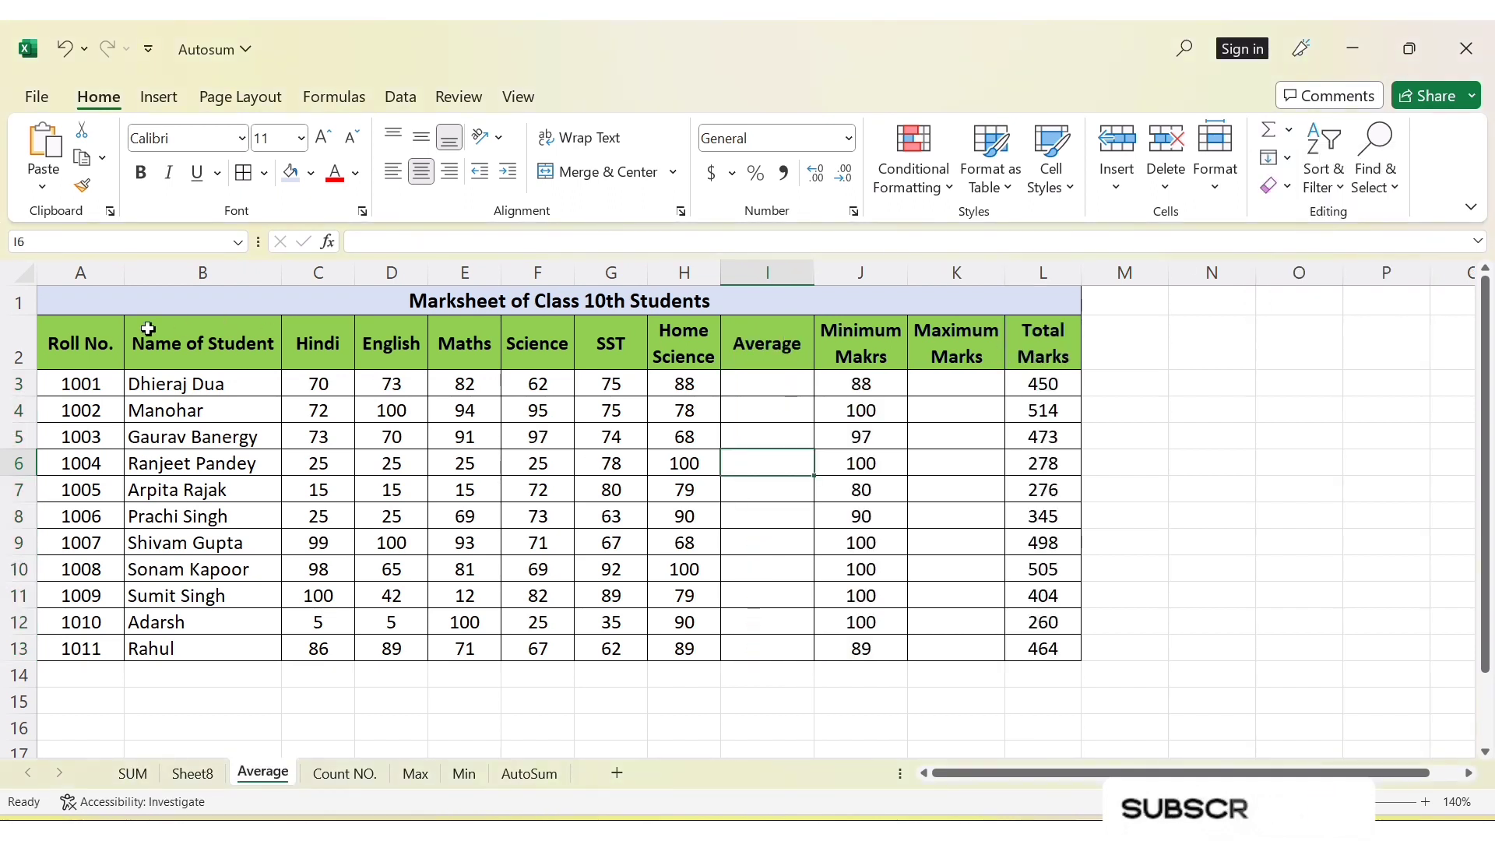
pyautogui.moveTo(343, 385); pyautogui.dragTo(677, 384)
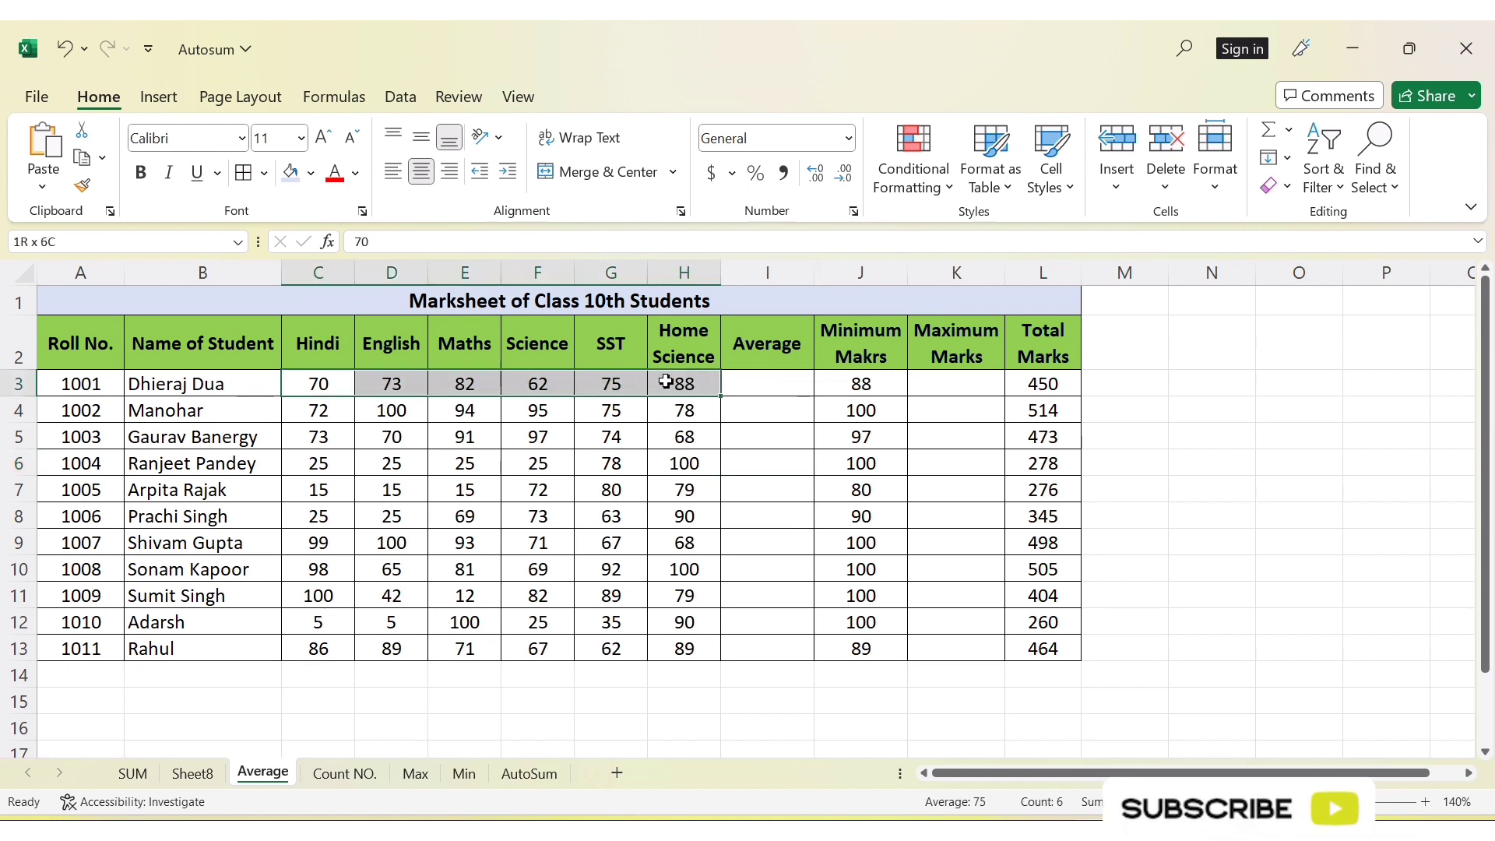
# Change the Average column header in cell I2 of the Average sheet to "Average (%)"
pyautogui.doubleClick(803, 344)
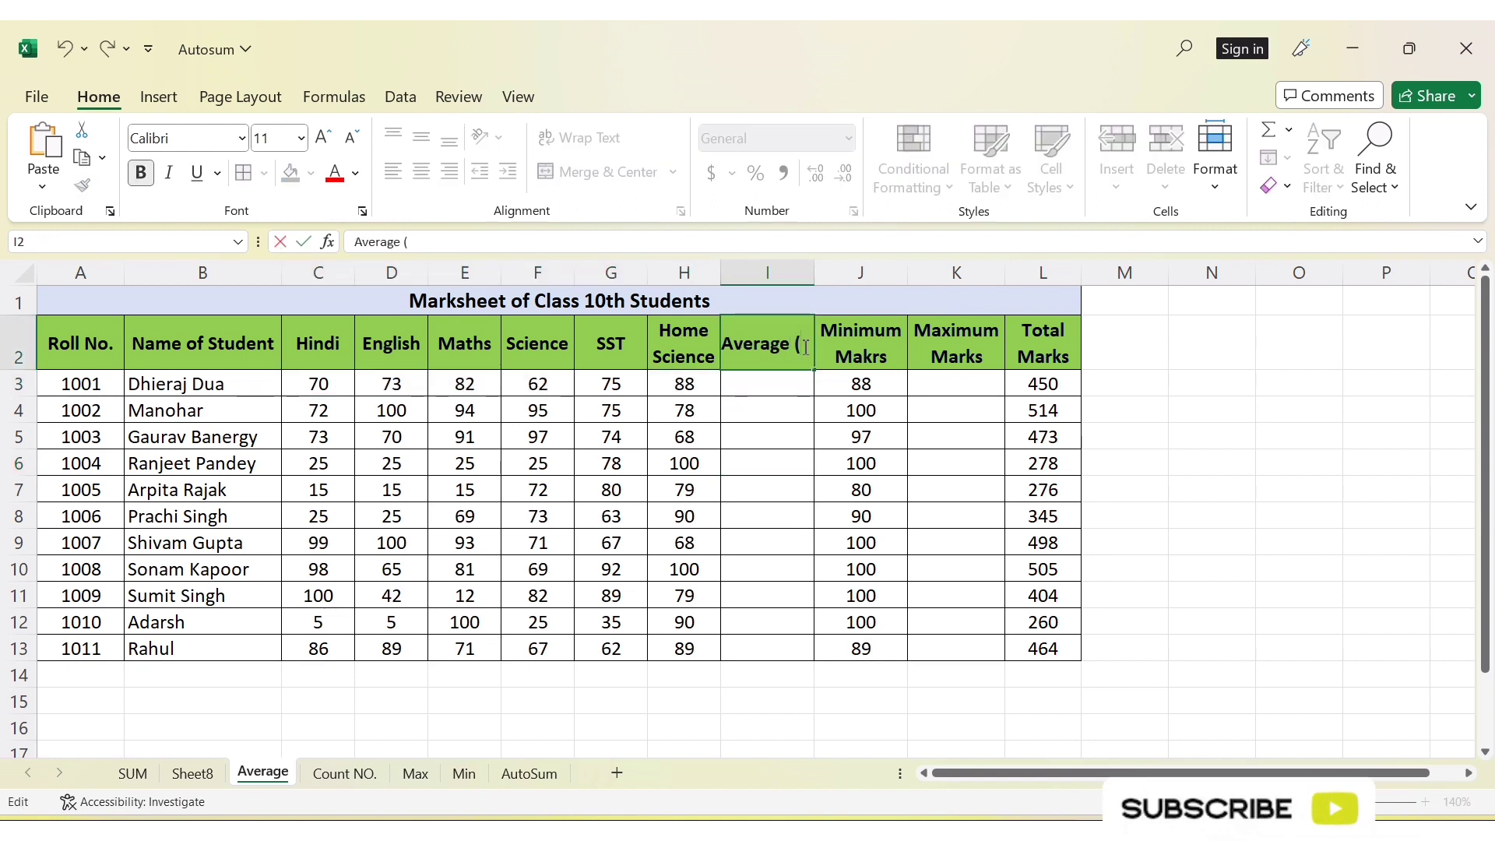
pyautogui.write('(')
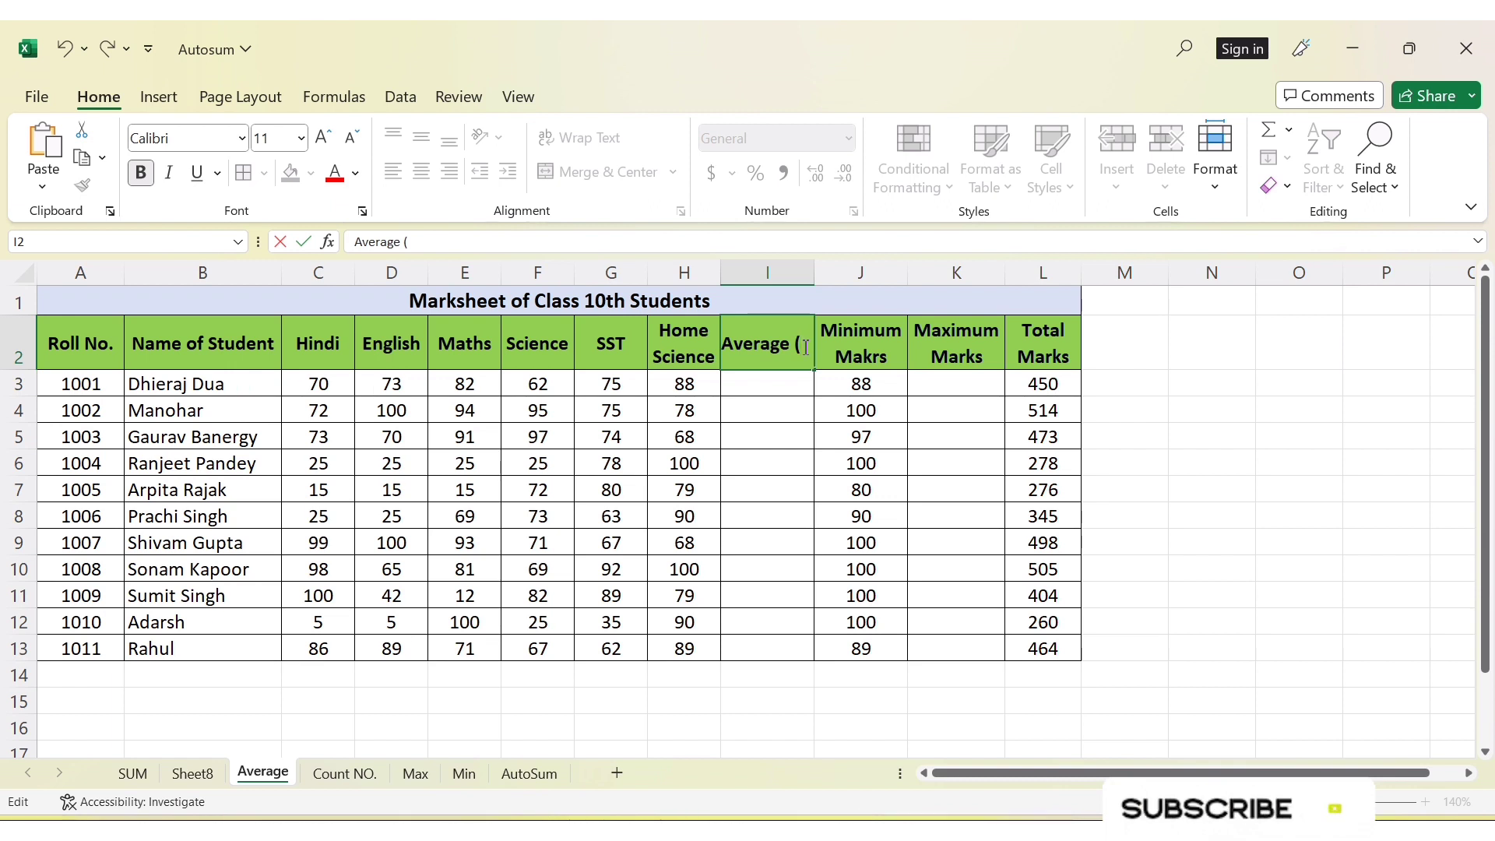
pyautogui.write('%')
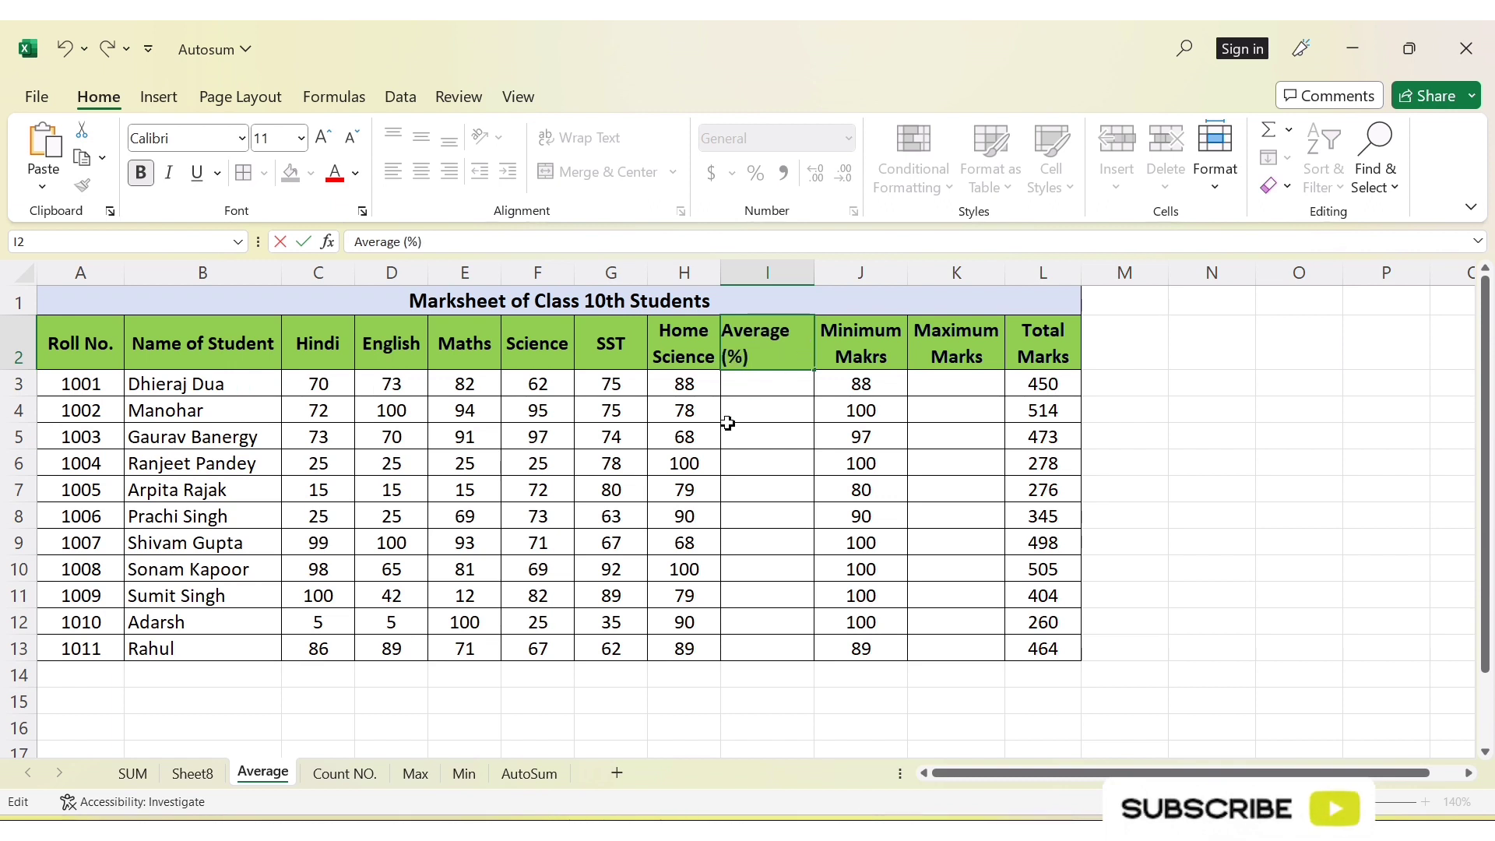
pyautogui.write(')')
pyautogui.press('Return')
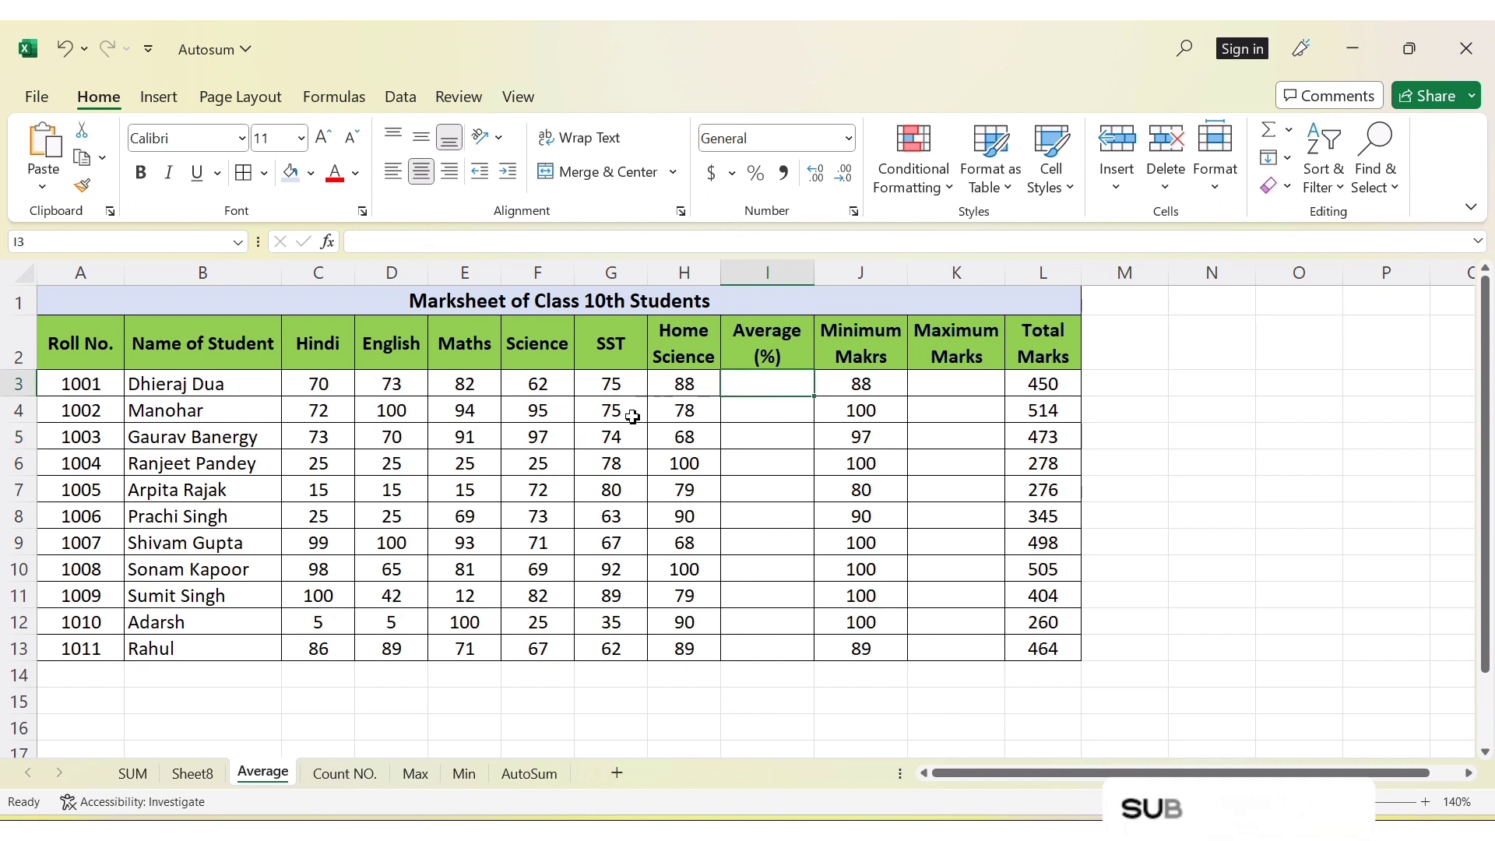
# Calculate the average of C3:H3 in I3 with the AutoSum Average function and fill it down to I13
pyautogui.click(1289, 132)
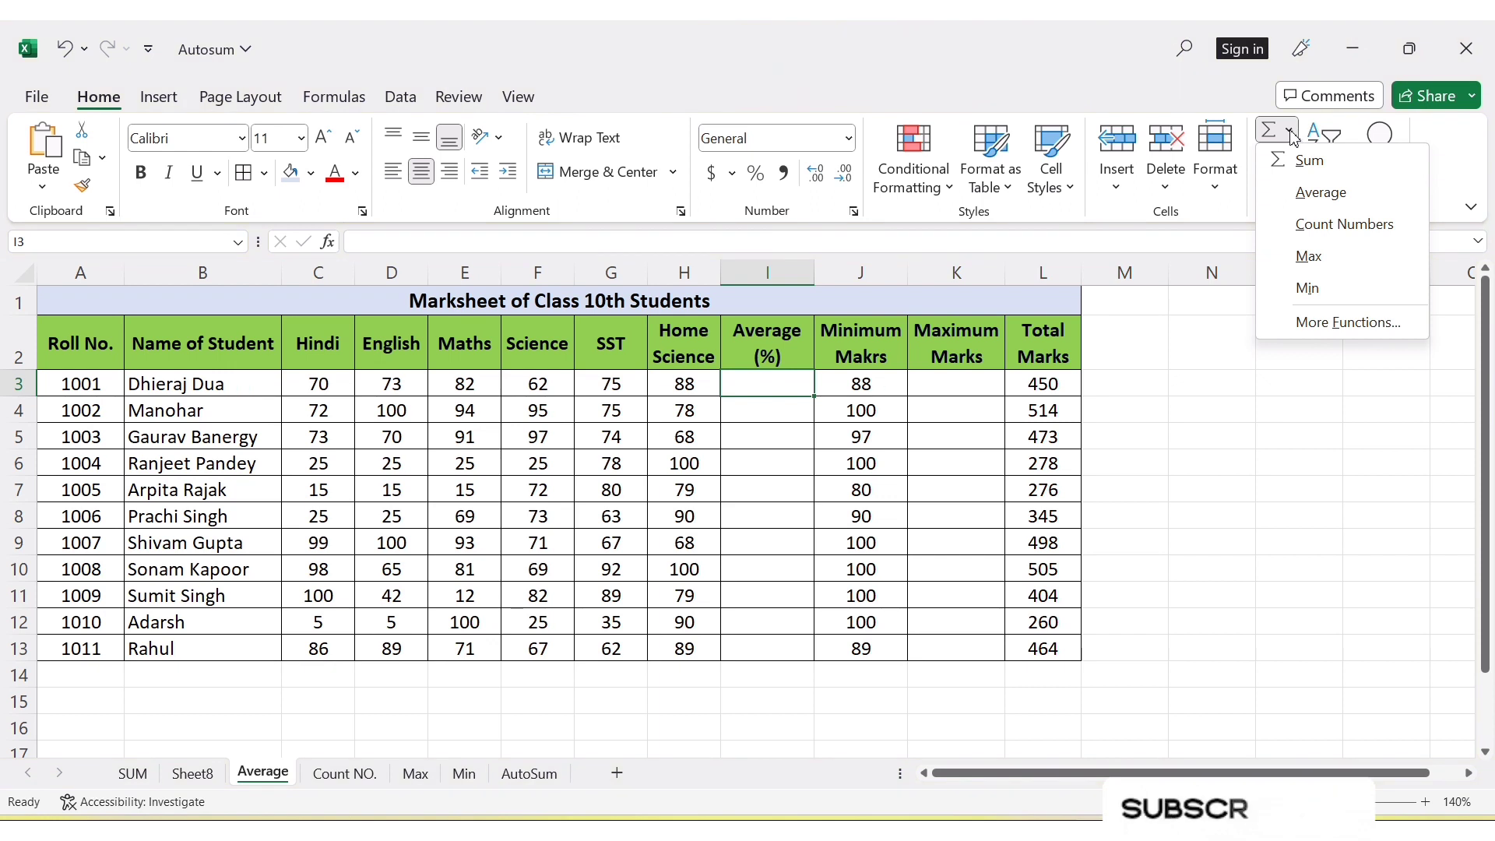
pyautogui.click(1324, 194)
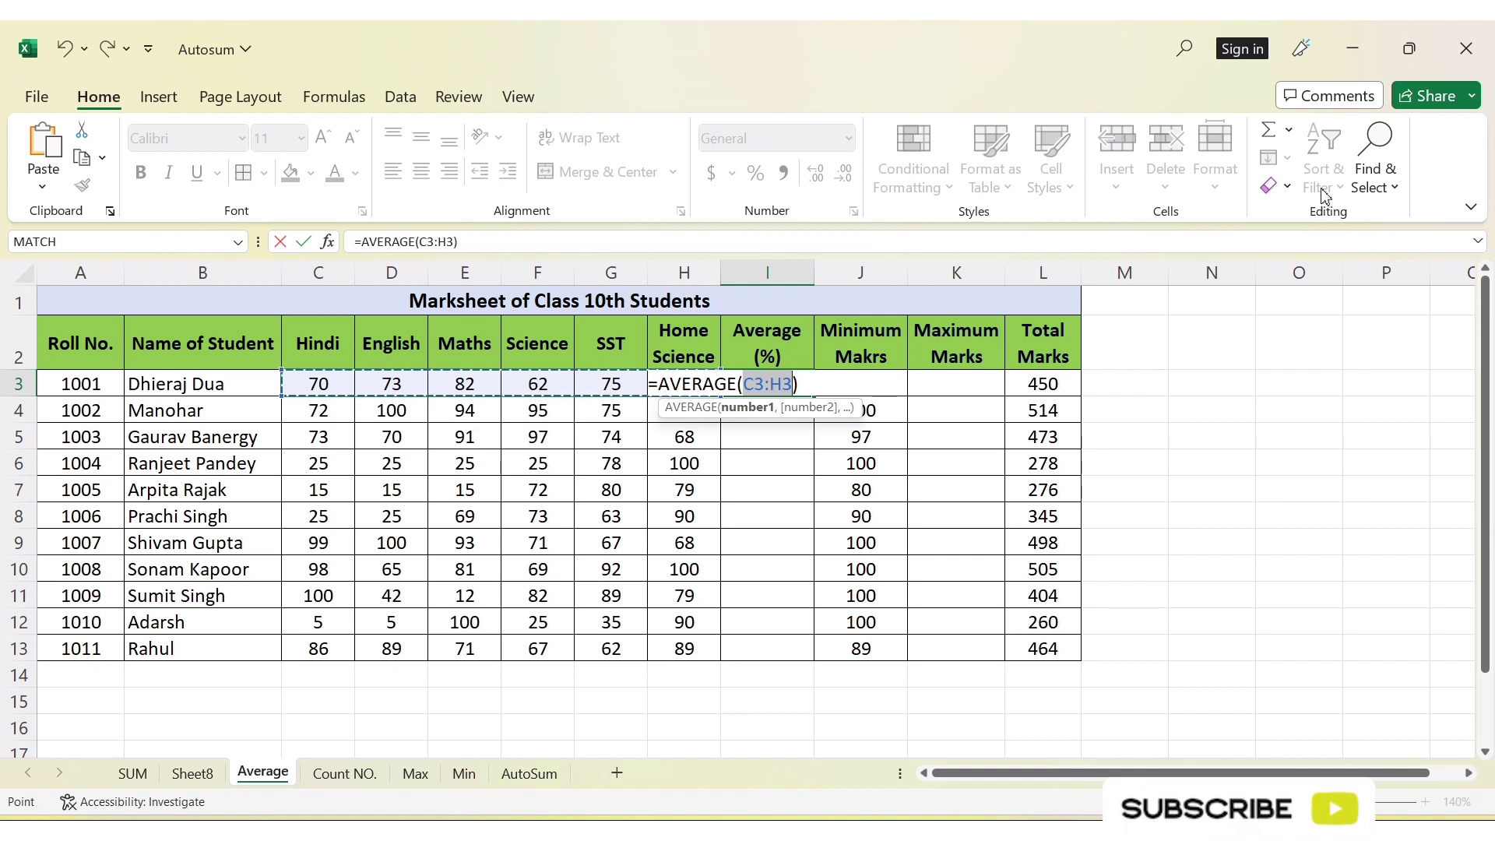
pyautogui.press('Return')
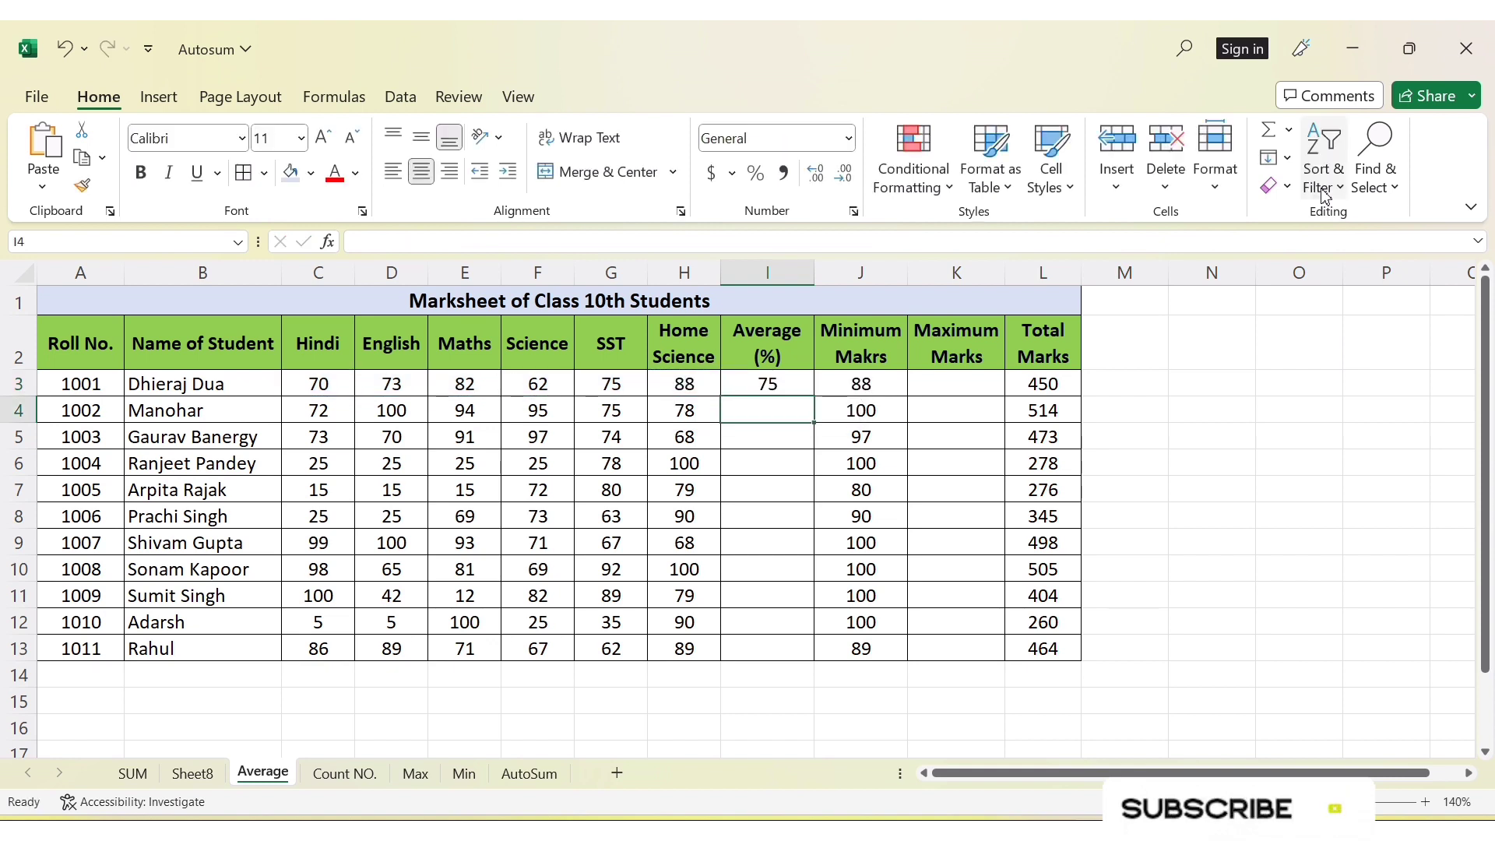
pyautogui.click(787, 390)
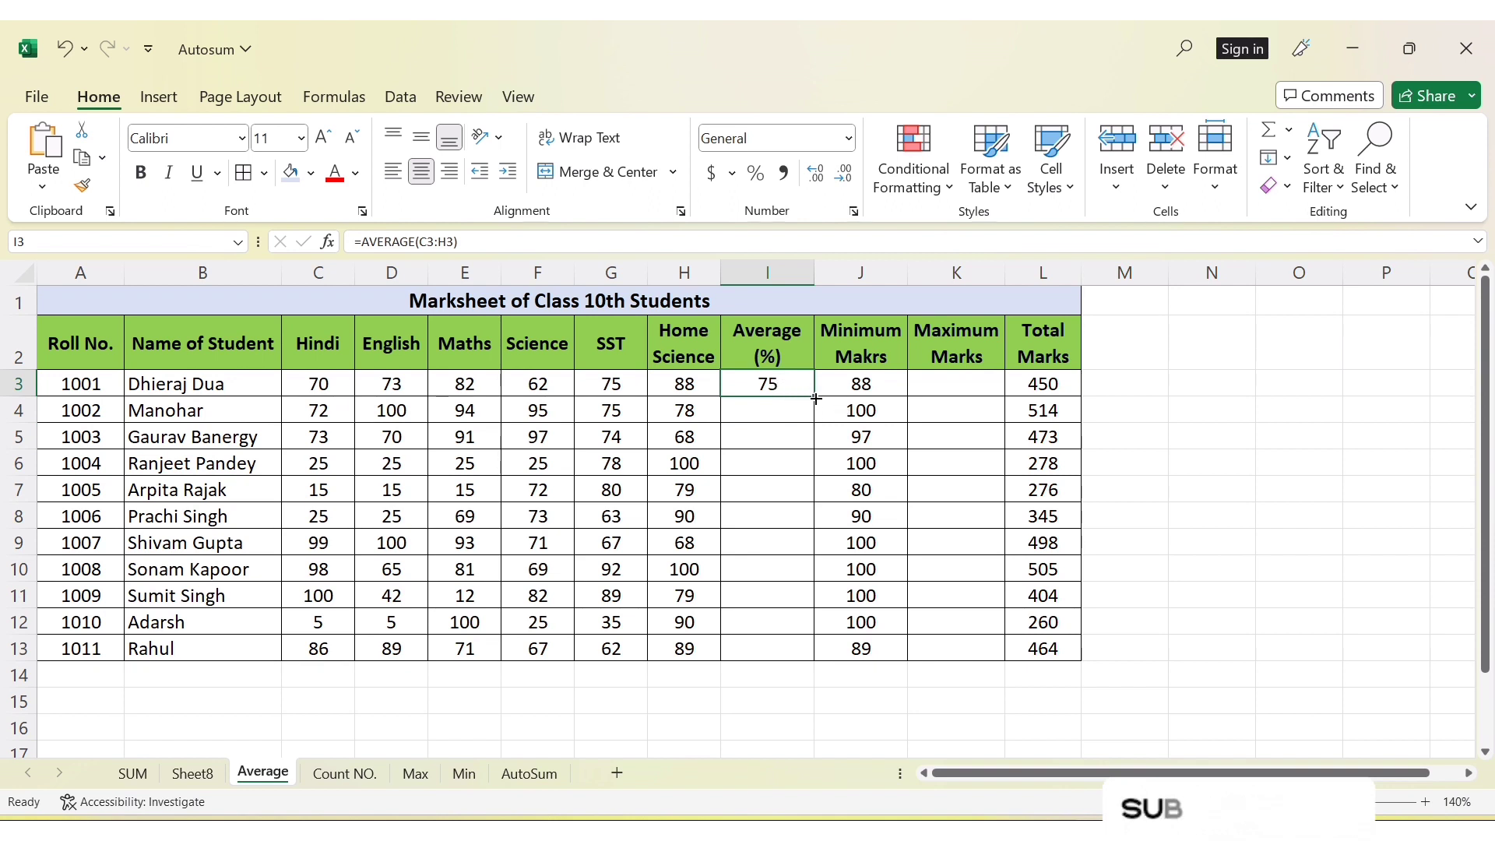
pyautogui.moveTo(815, 397); pyautogui.dragTo(816, 661)
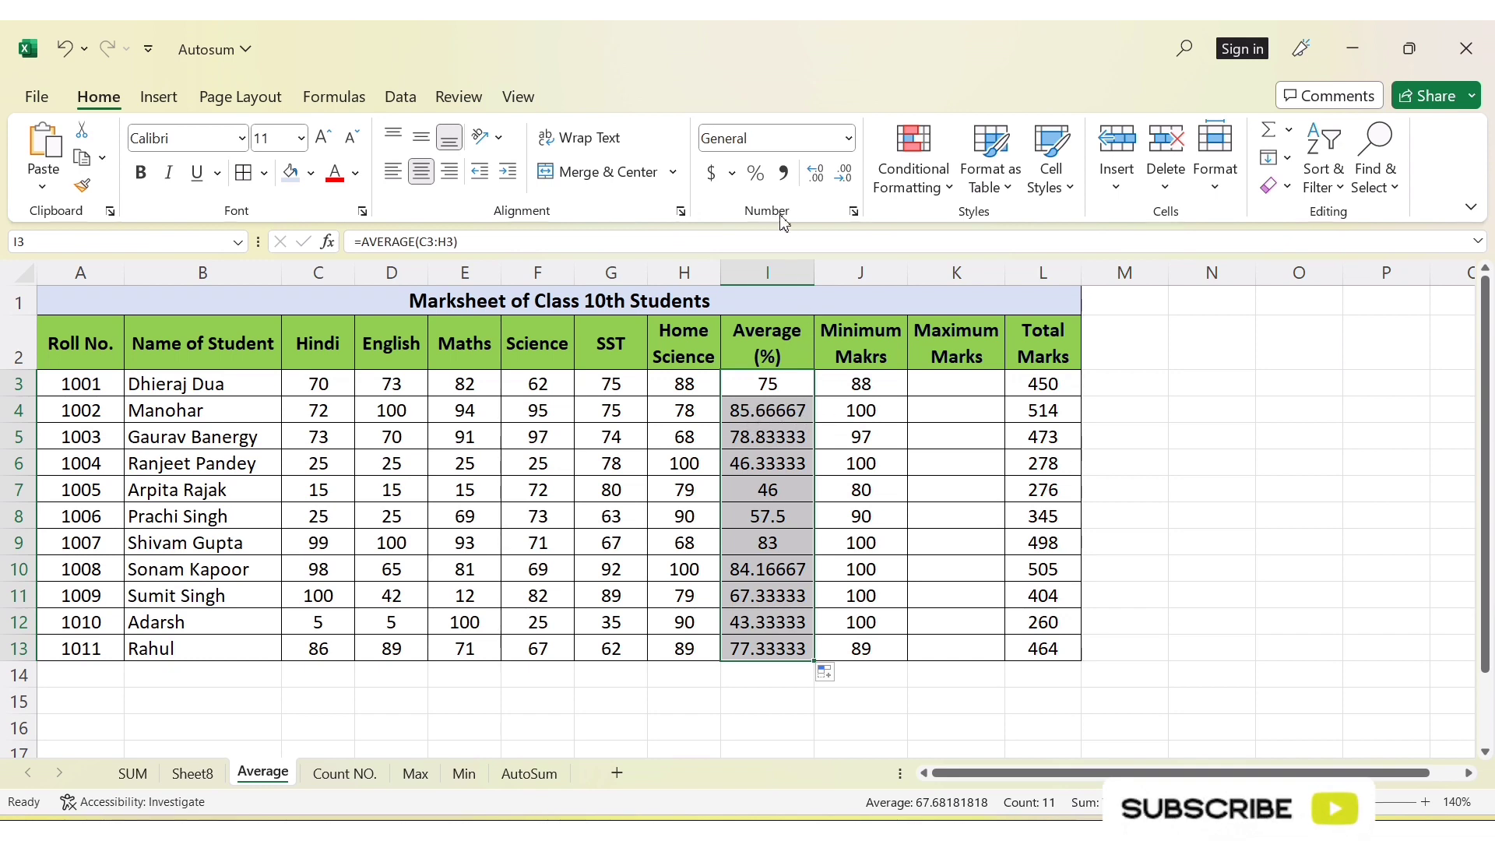
# Reduce the number of displayed decimal places for the averages in I3:I13 on the Average sheet
pyautogui.click(844, 180)
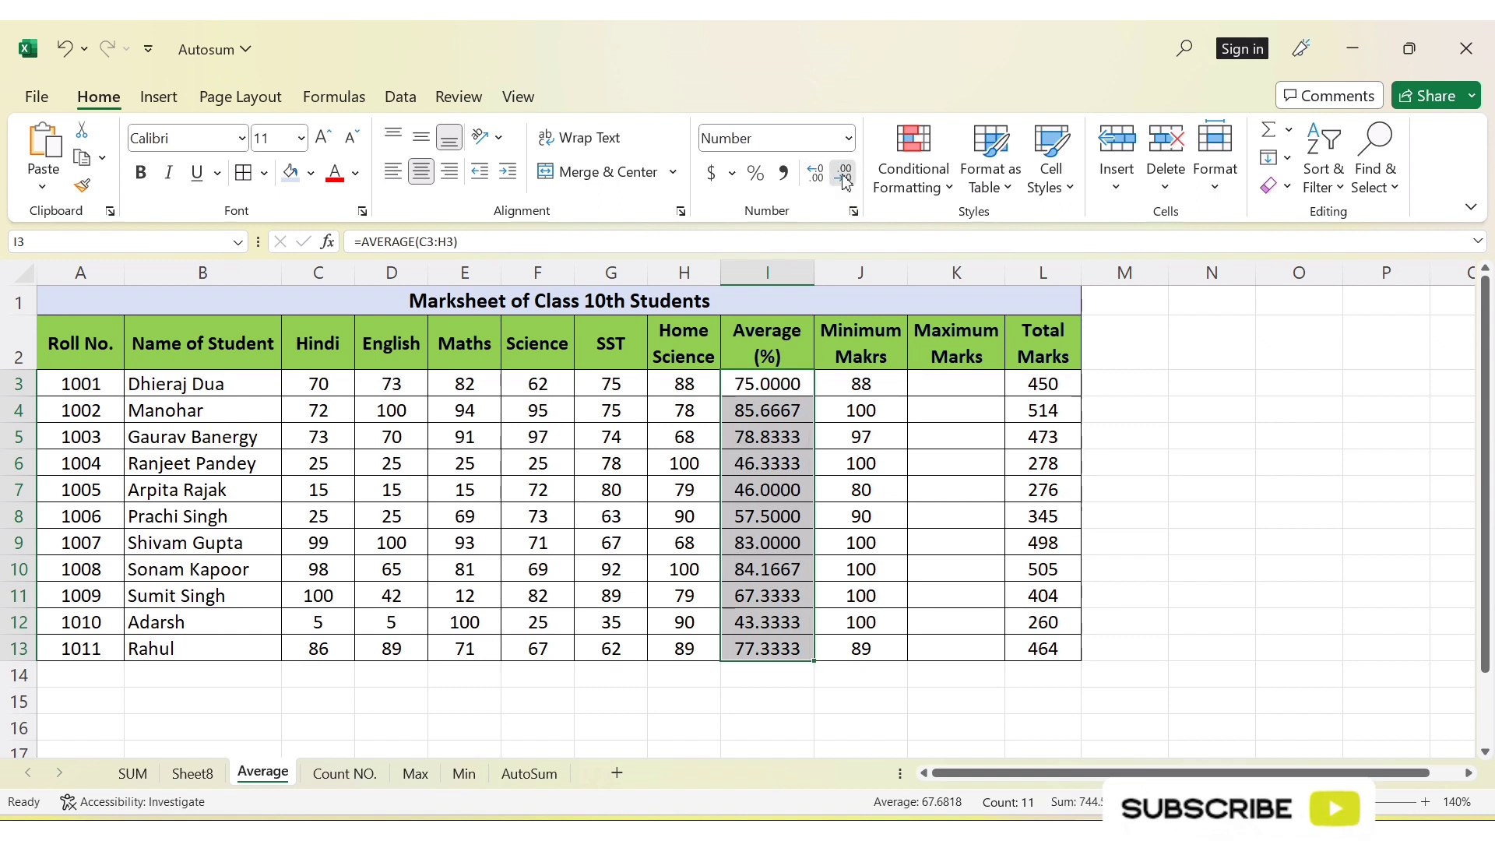
pyautogui.click(844, 180)
pyautogui.click(845, 180)
pyautogui.click(845, 180)
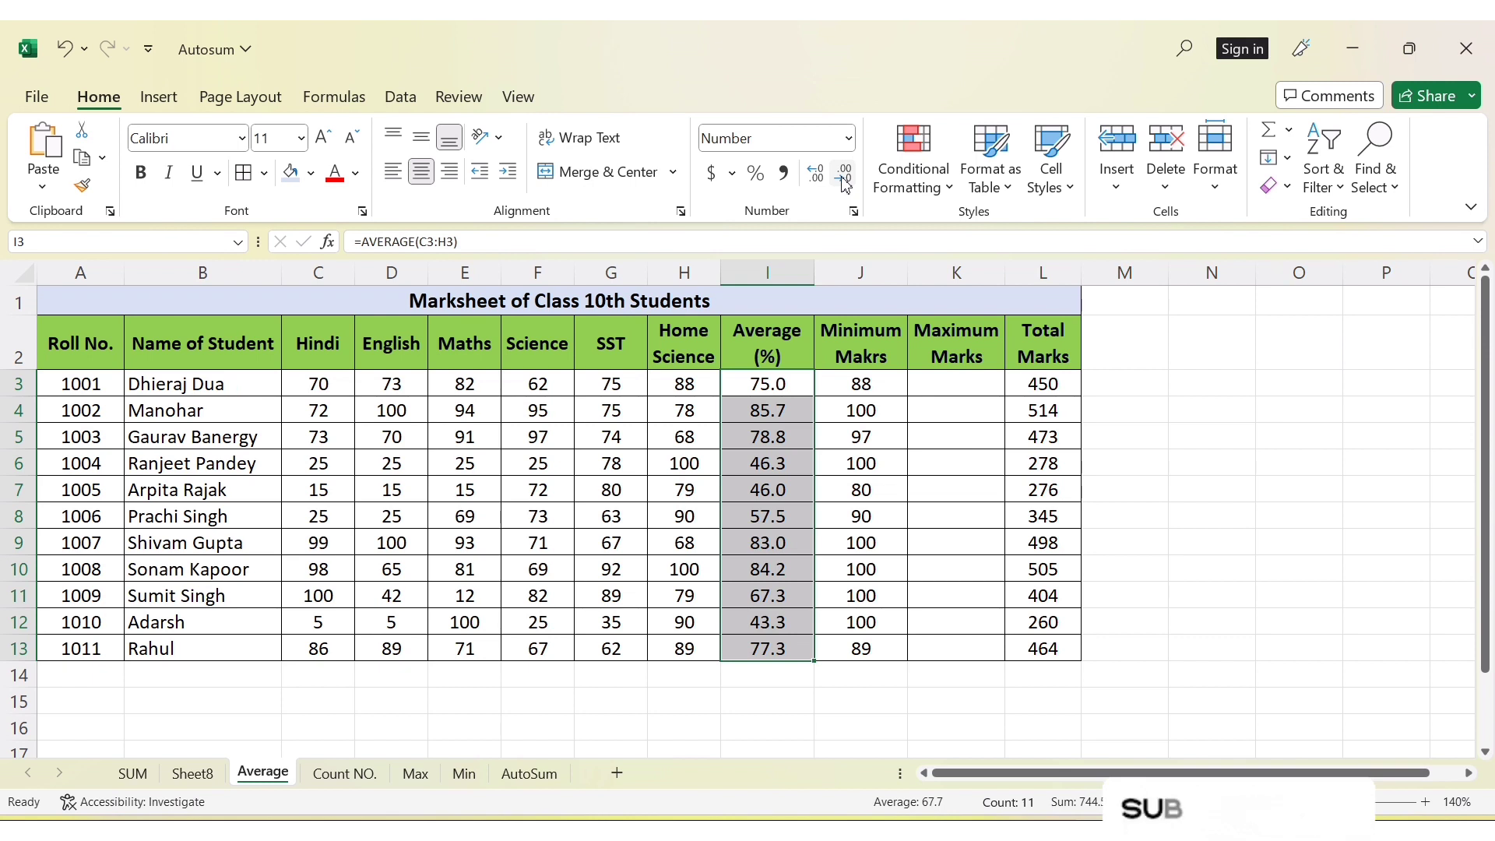
pyautogui.click(844, 181)
# Switch to the Count NO. sheet and enter the labels "SUM" in M3 and "Count" in M4
pyautogui.hotkey('ctrl', 'pagedown')
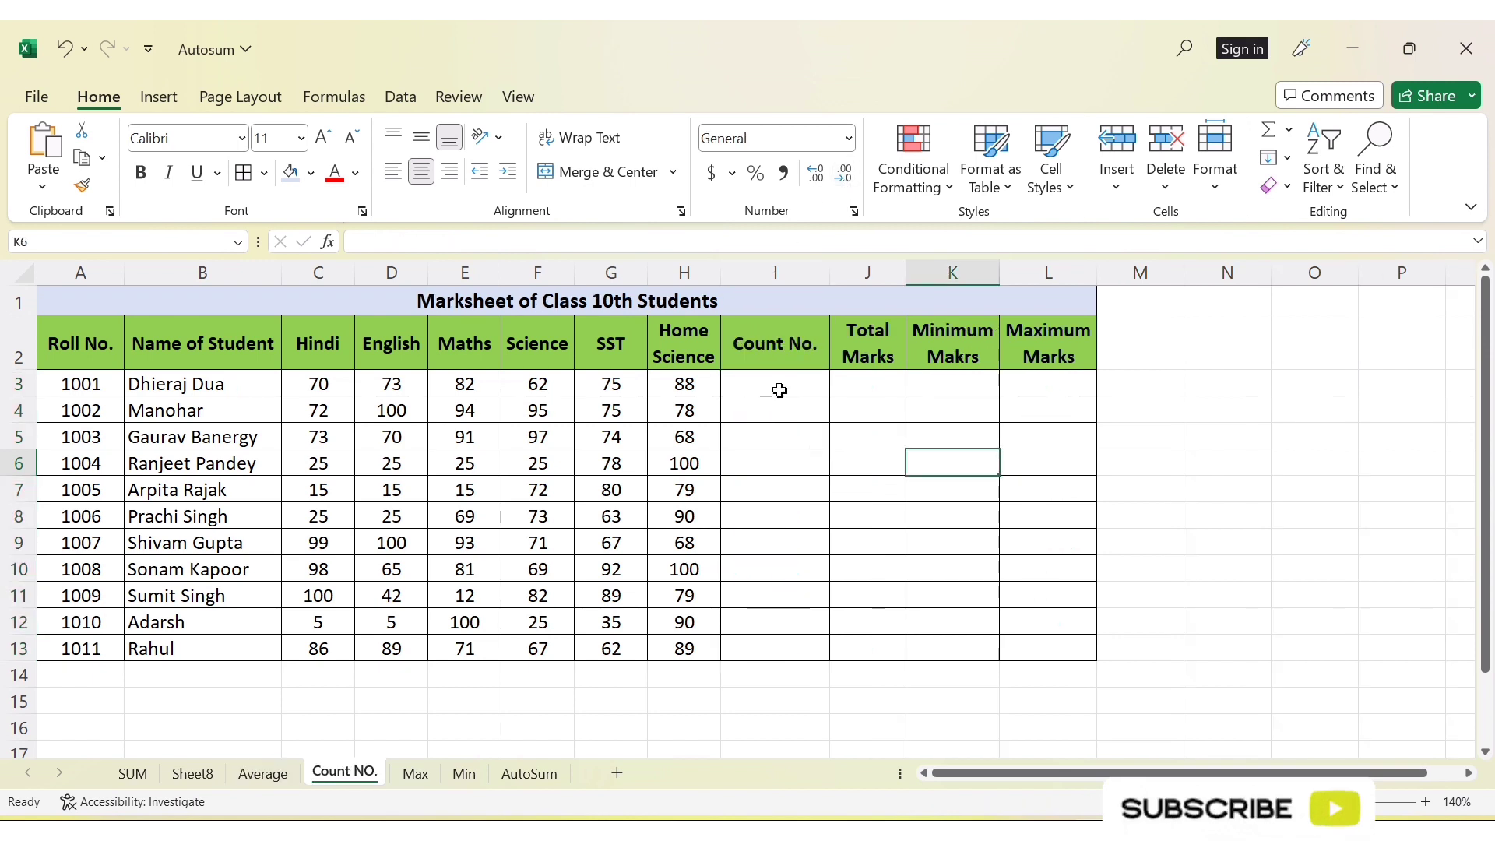
pyautogui.click(791, 347)
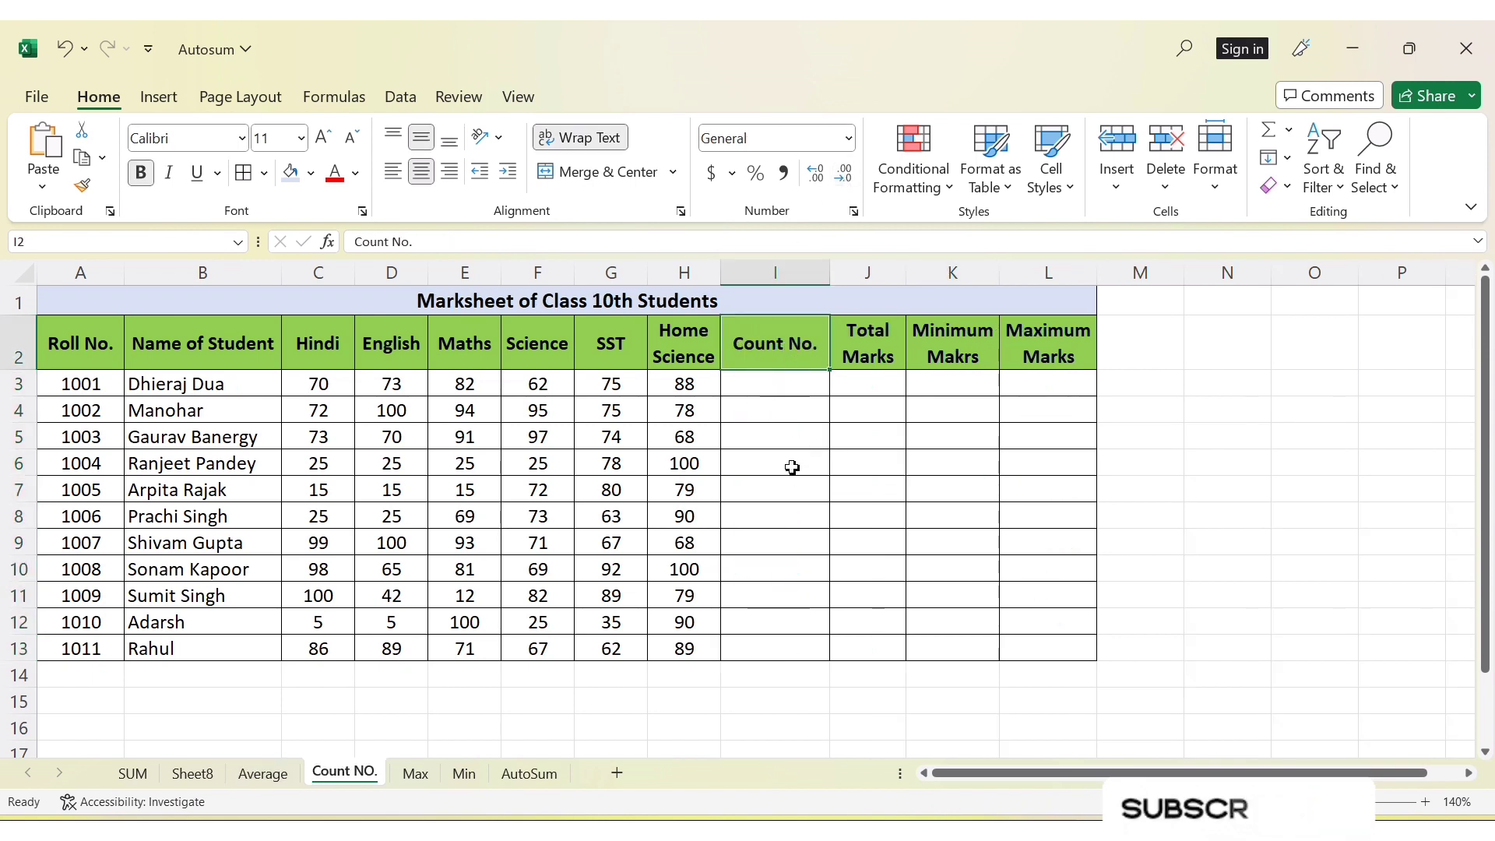
pyautogui.moveTo(315, 382); pyautogui.dragTo(694, 388)
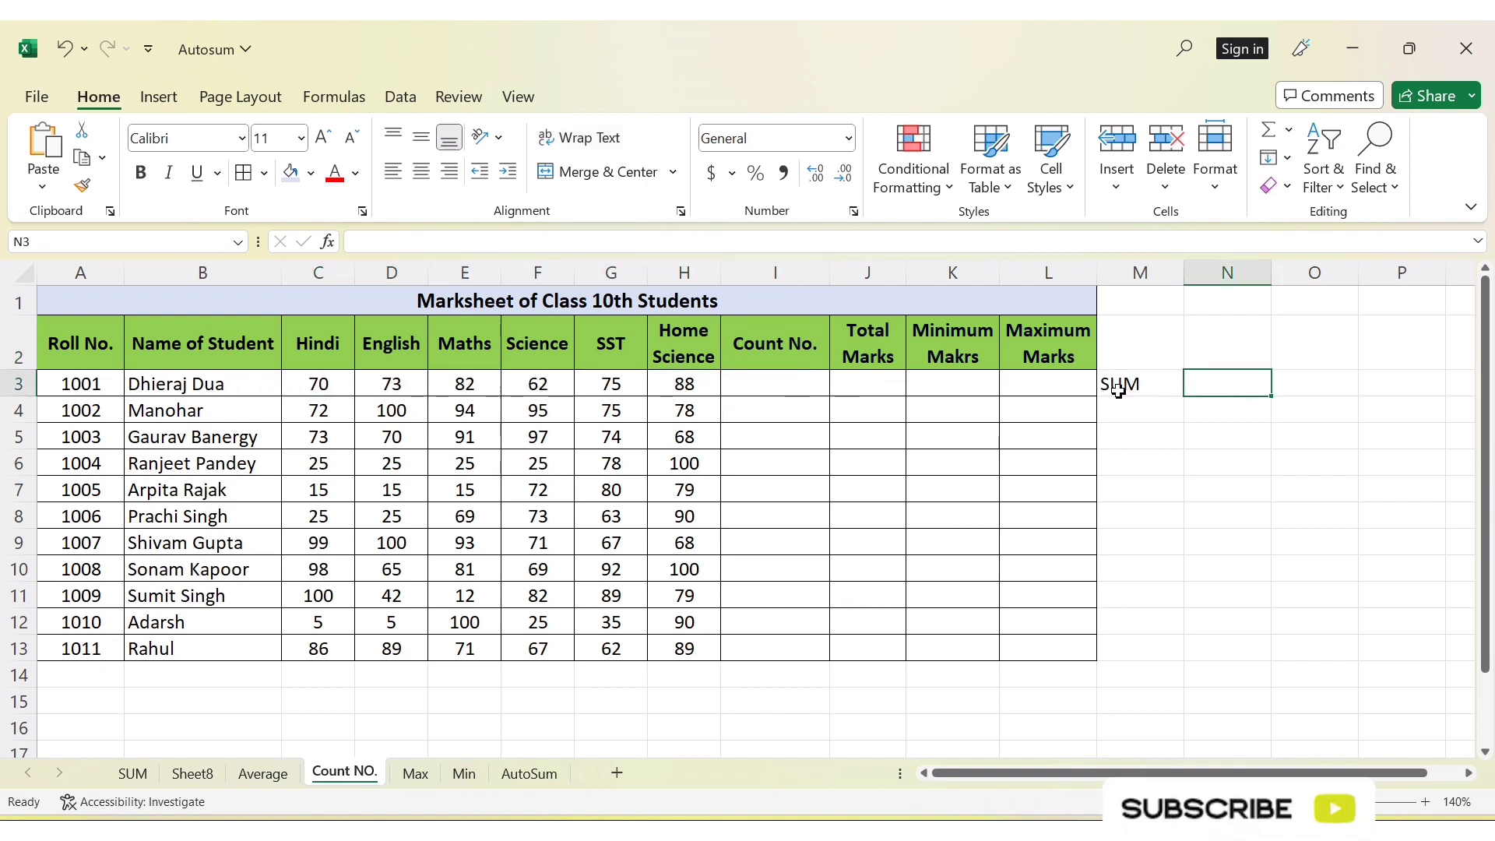
pyautogui.moveTo(1118, 391); pyautogui.dragTo(1177, 394)
pyautogui.click(1241, 381)
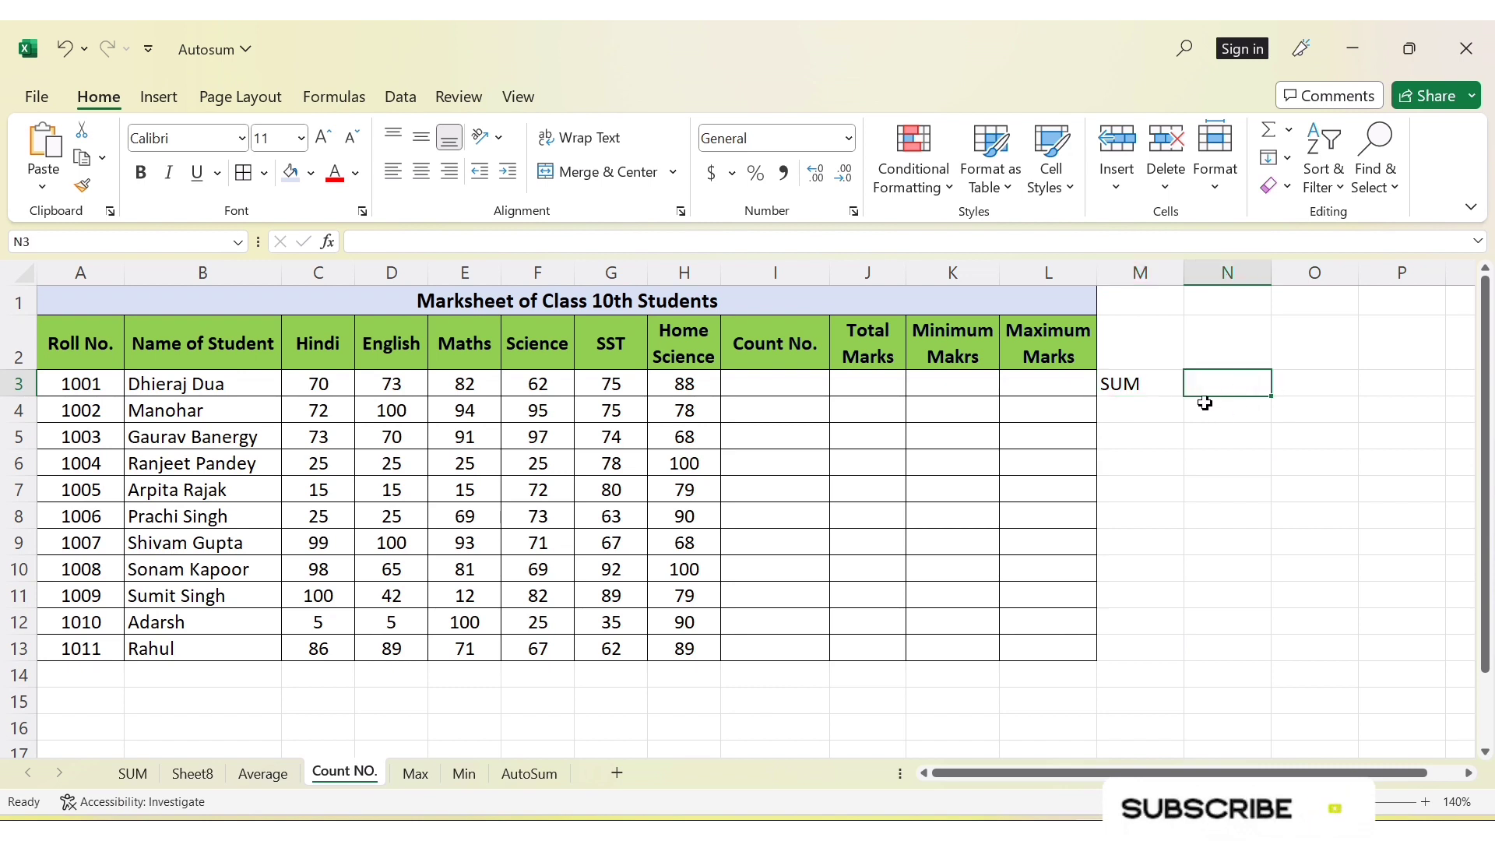
pyautogui.click(1145, 410)
pyautogui.write('Count')
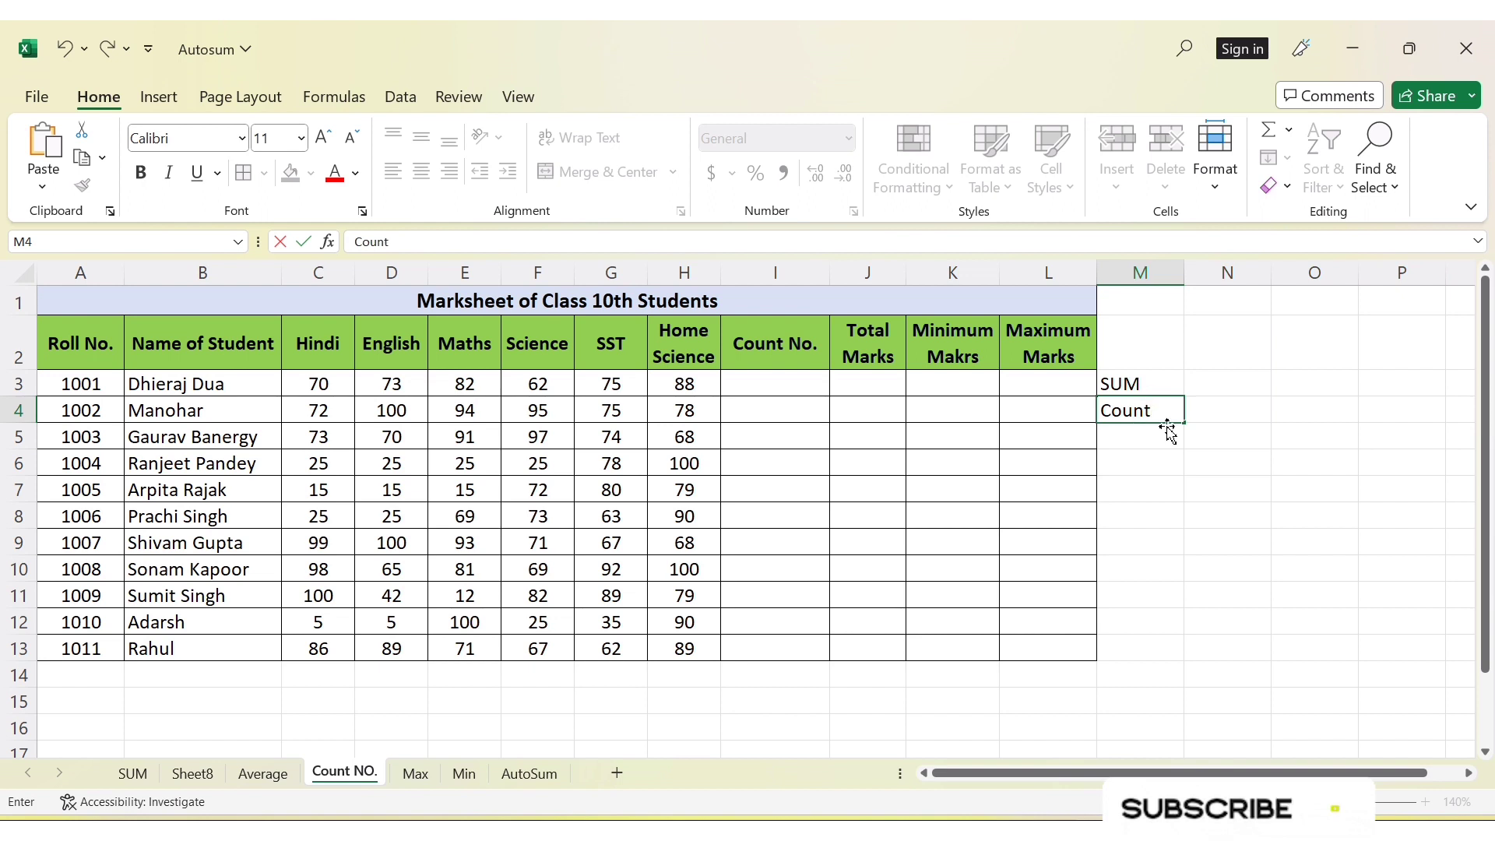
pyautogui.click(1218, 411)
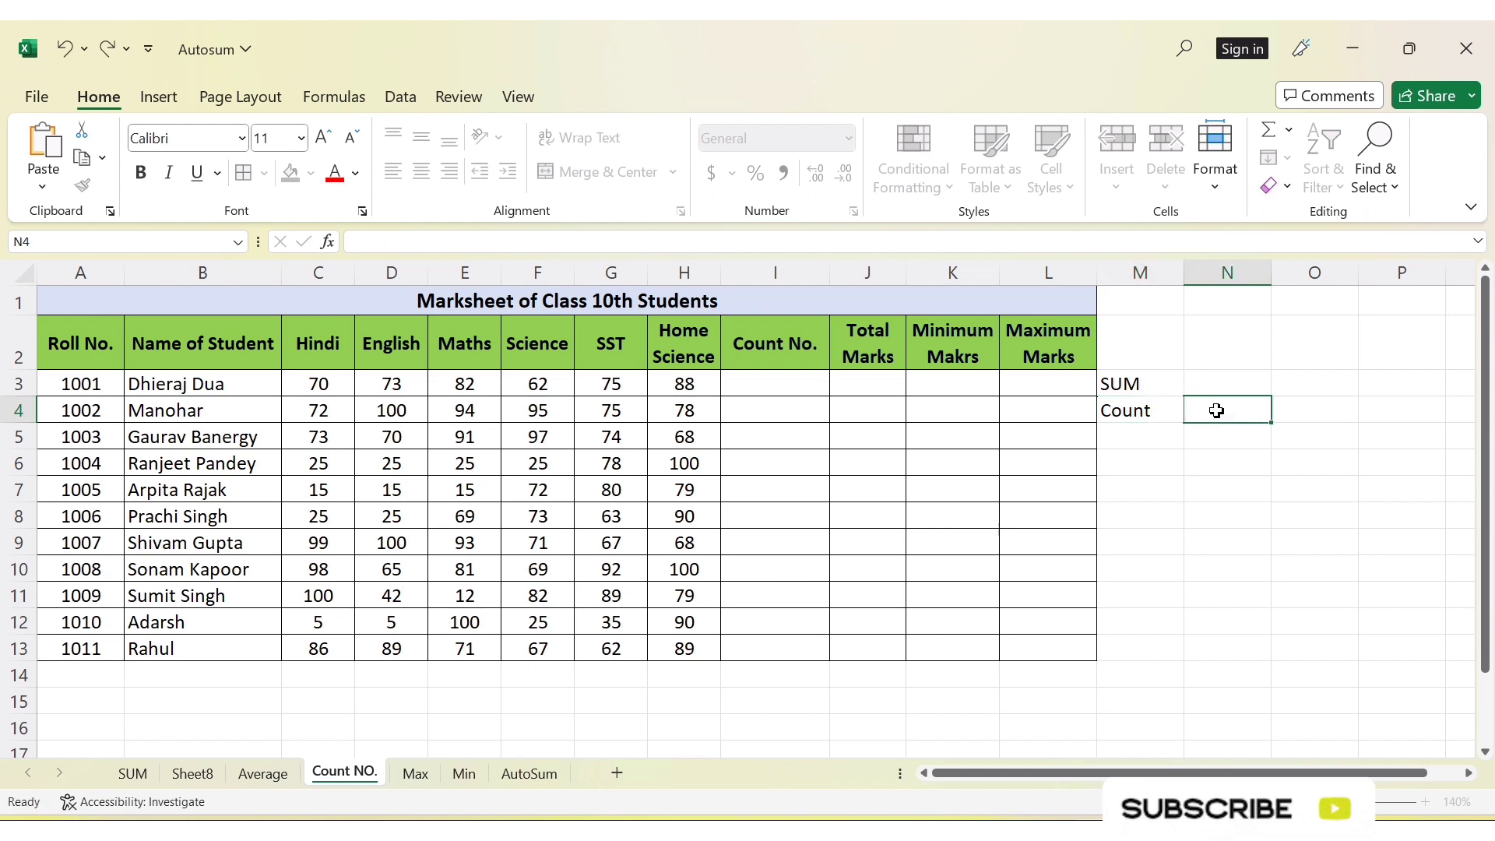
pyautogui.click(1166, 419)
pyautogui.click(1219, 418)
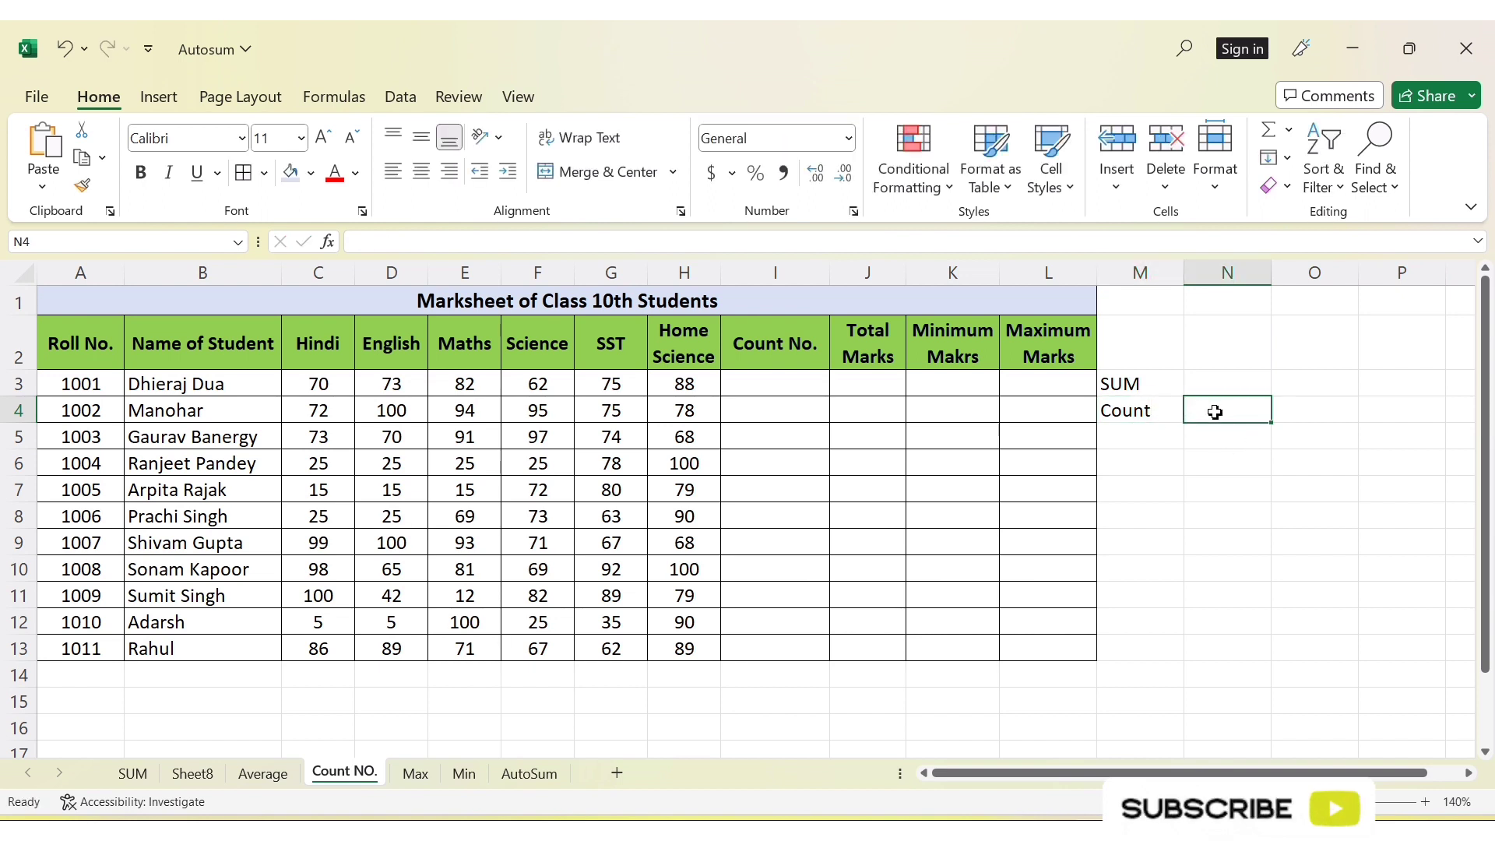
pyautogui.moveTo(1142, 418); pyautogui.dragTo(1250, 413)
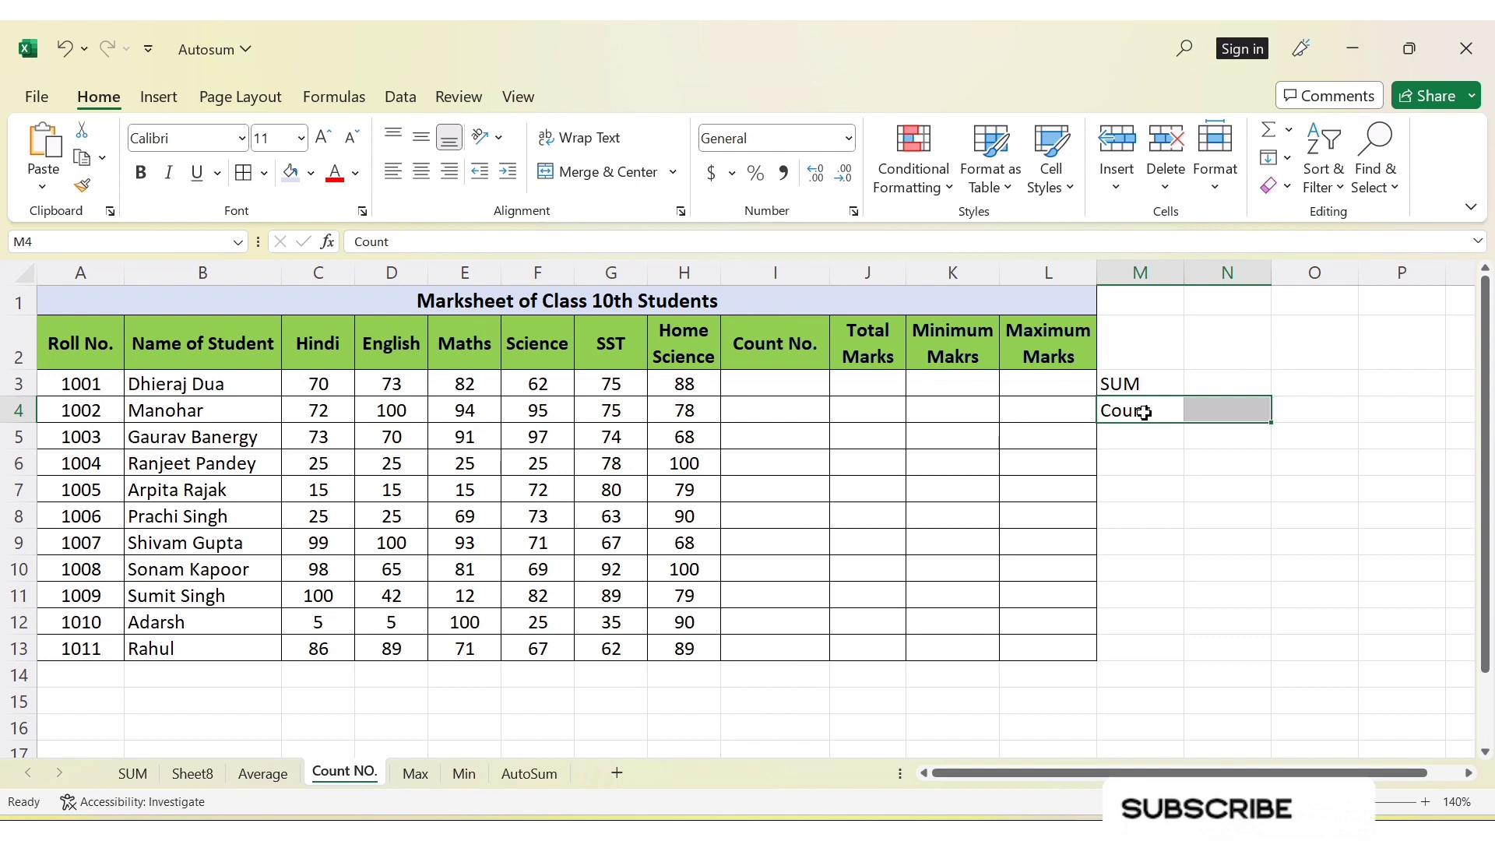
pyautogui.click(1135, 389)
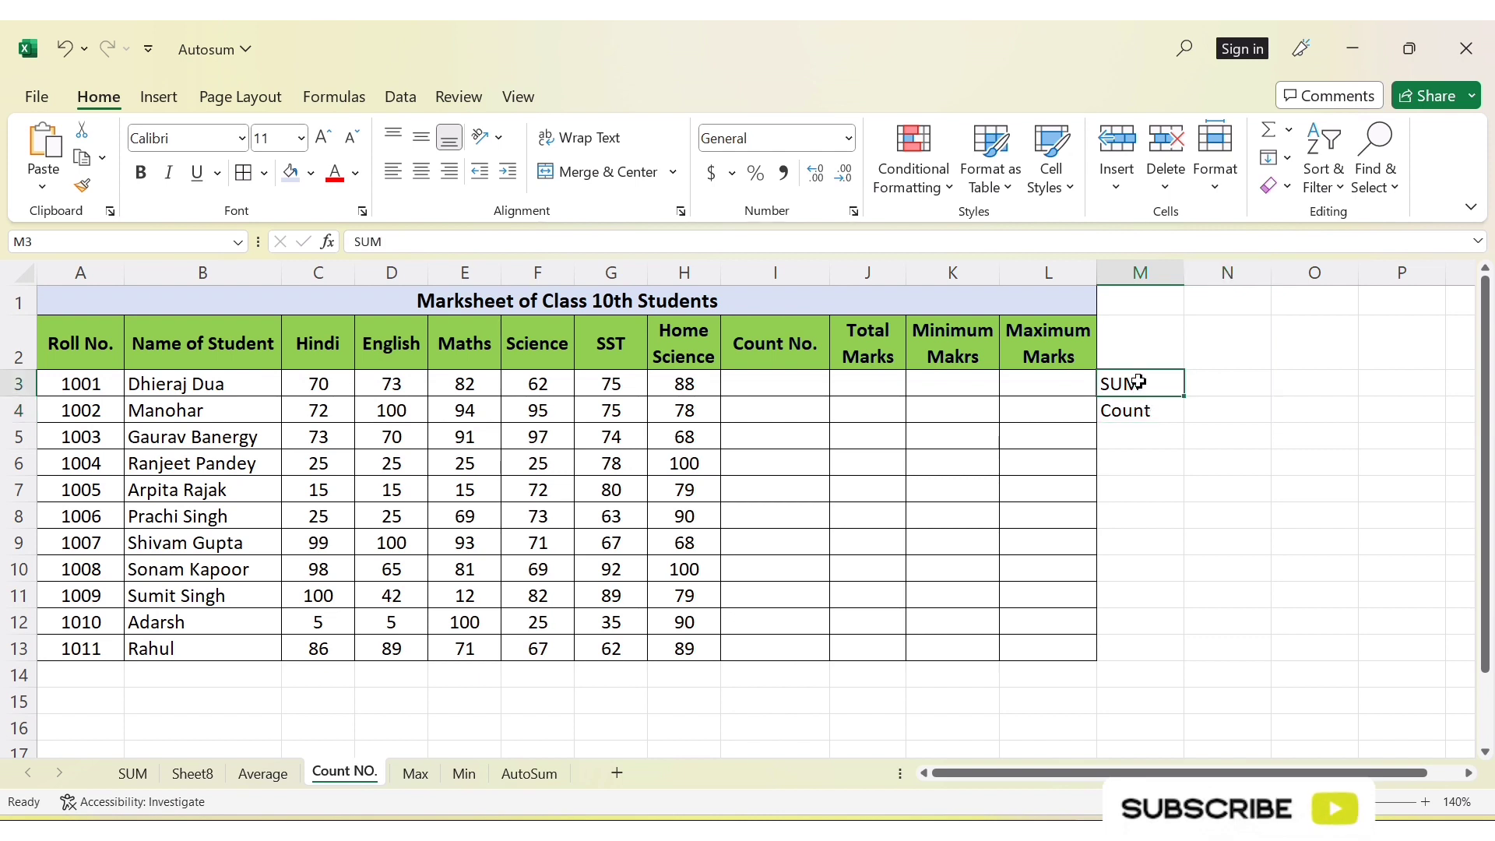
pyautogui.click(1223, 392)
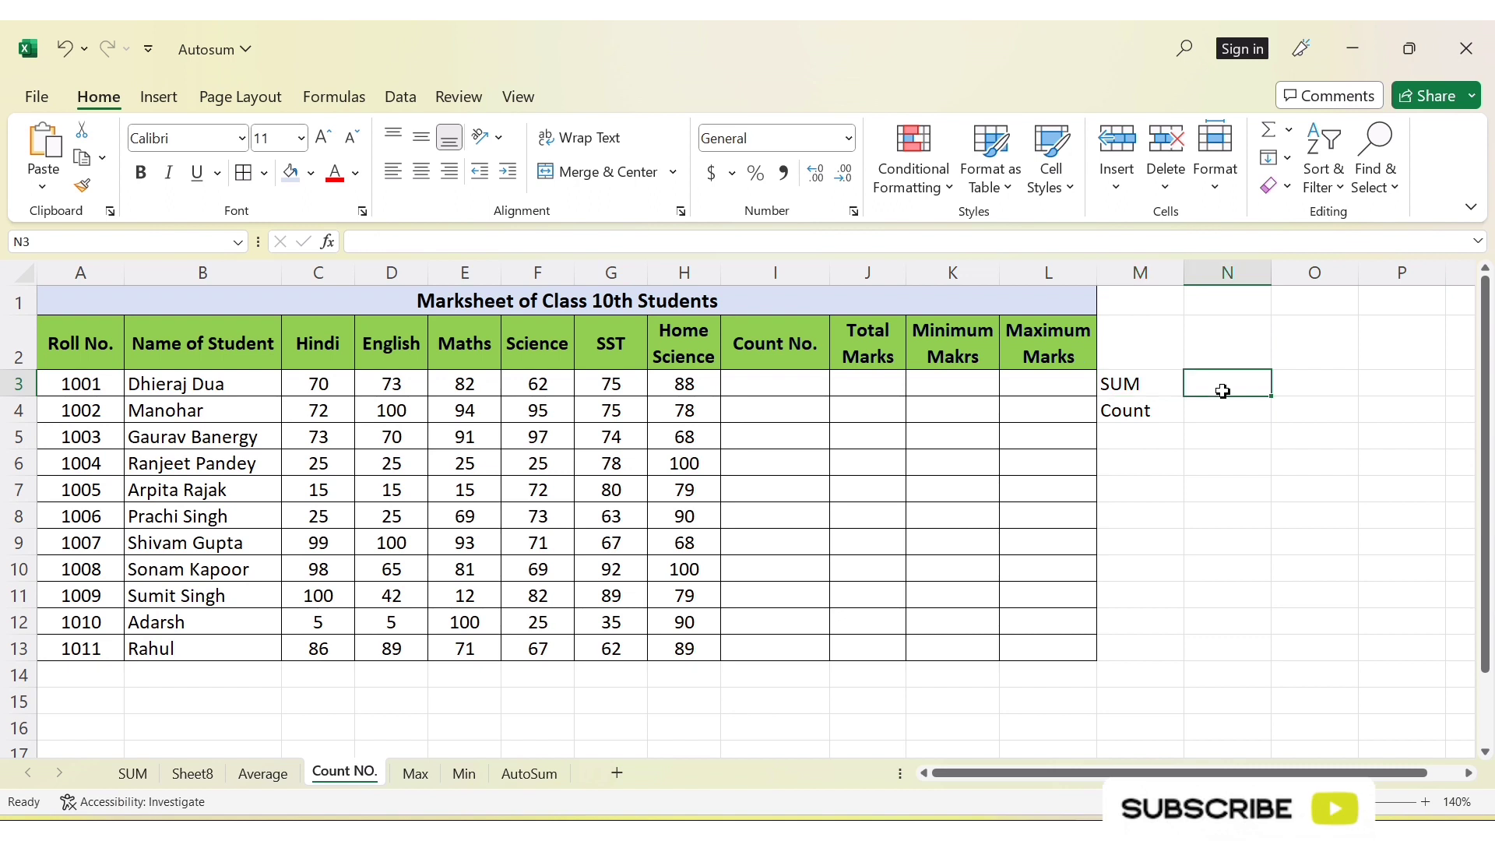
pyautogui.click(1150, 386)
pyautogui.click(1229, 390)
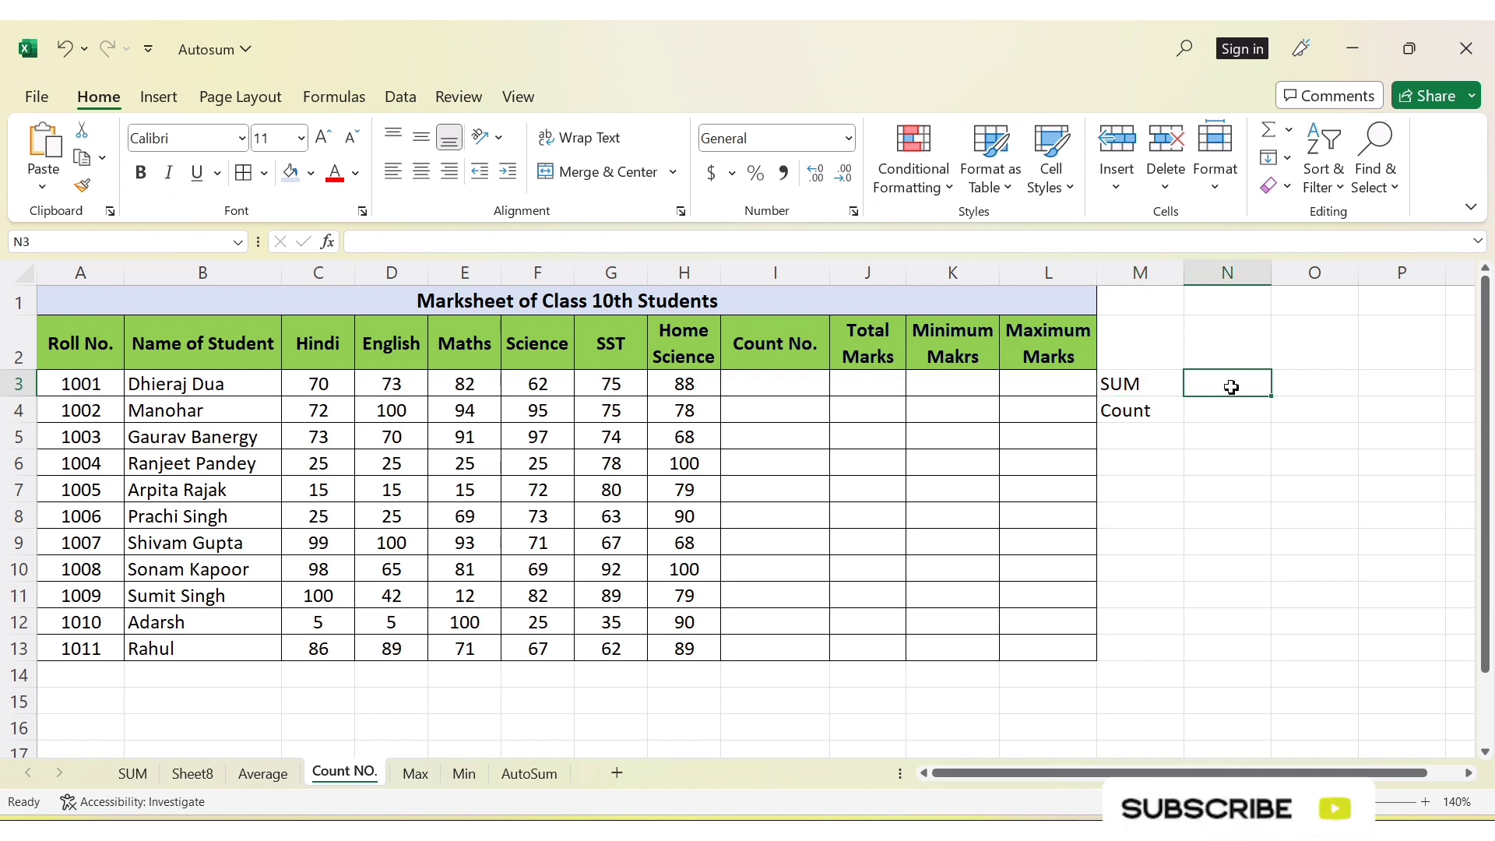
# Count the first student's marks C3:H3 in cell I3 with the AutoSum Count Numbers function
pyautogui.click(790, 385)
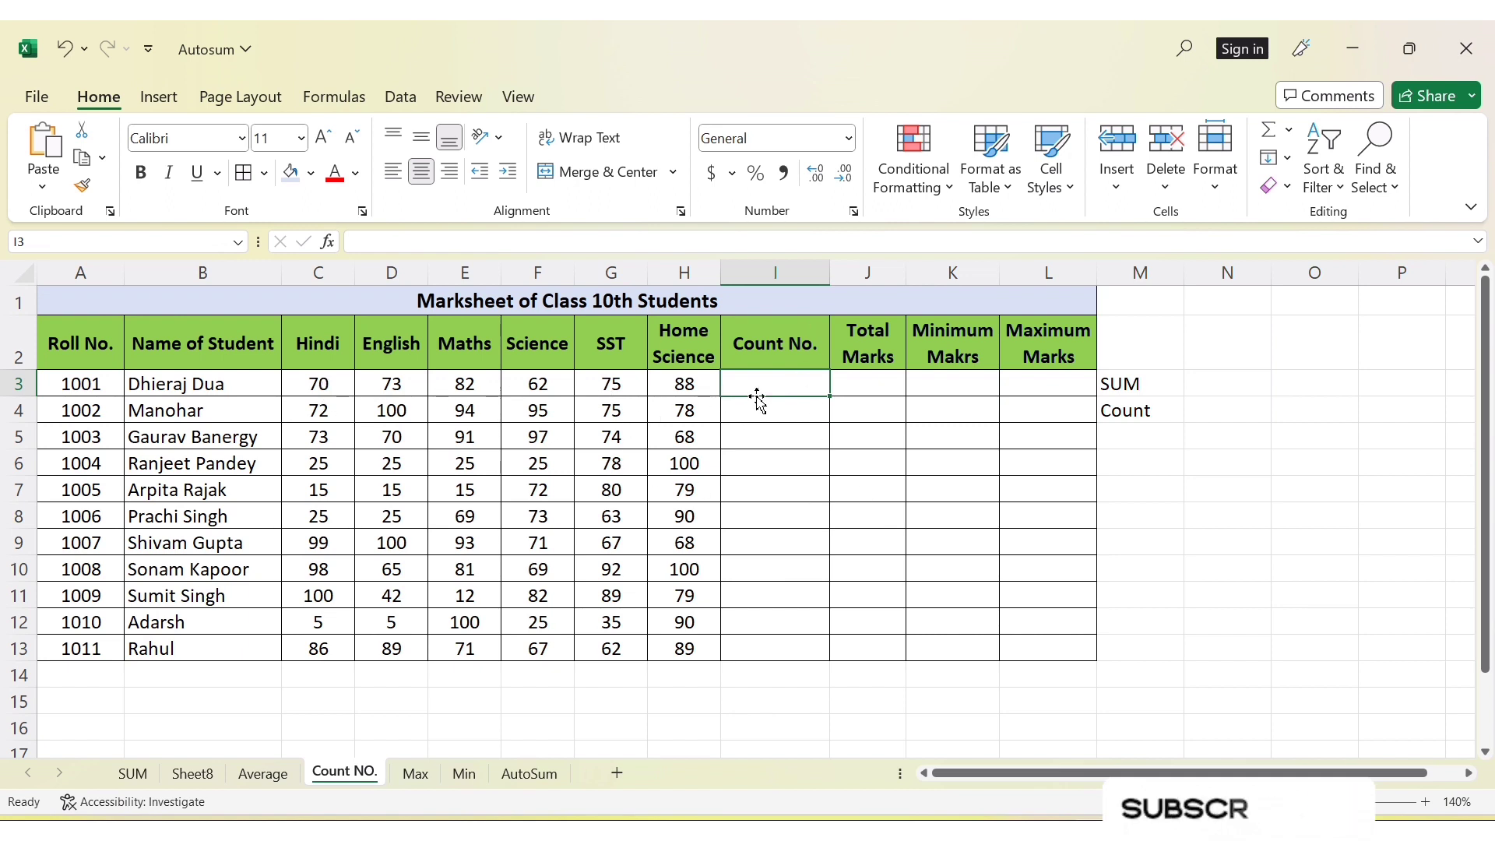
pyautogui.click(1289, 130)
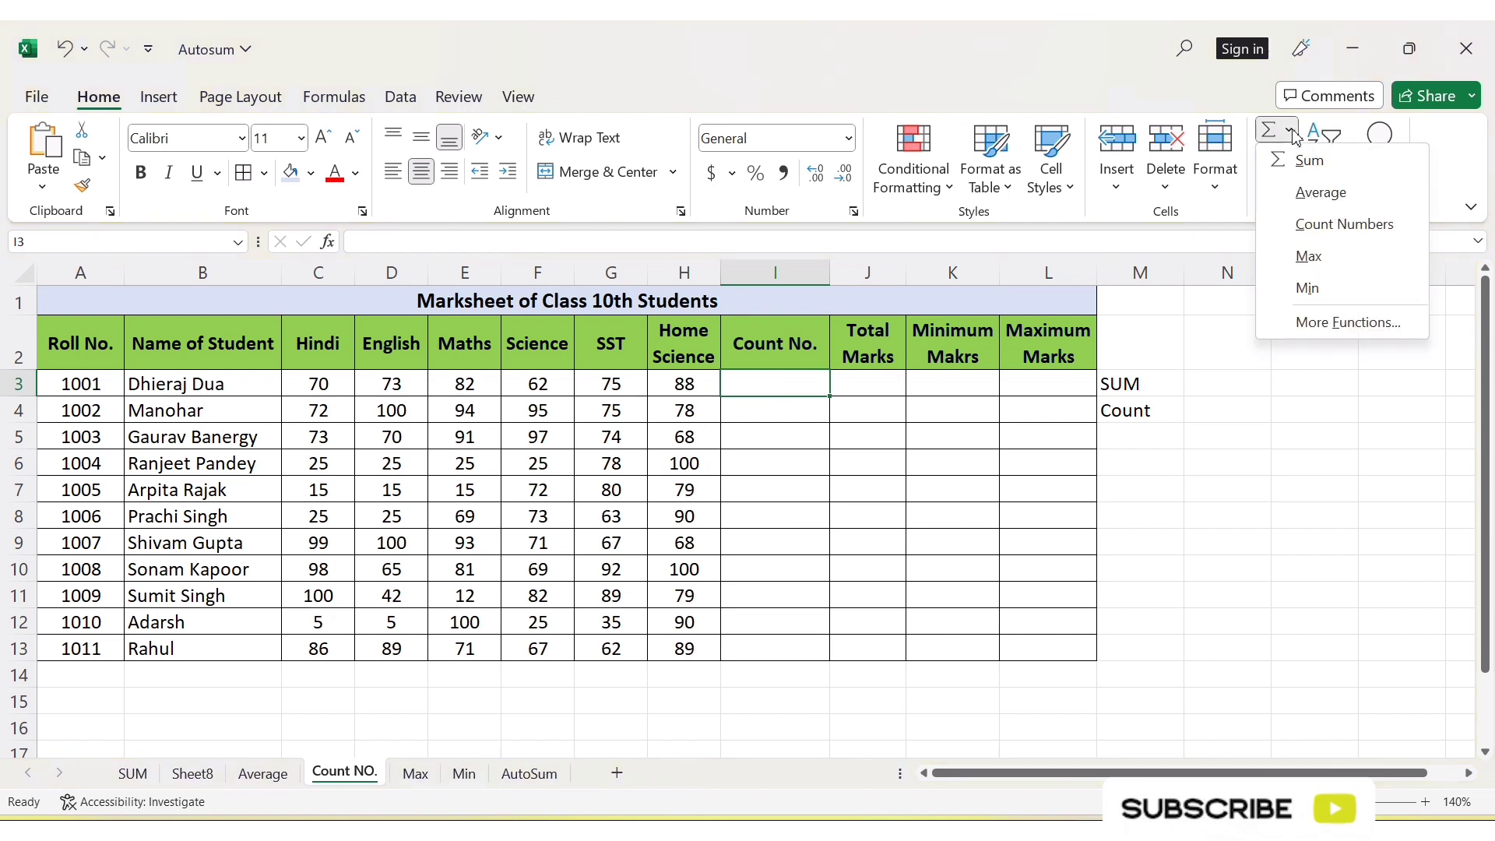
pyautogui.click(1343, 225)
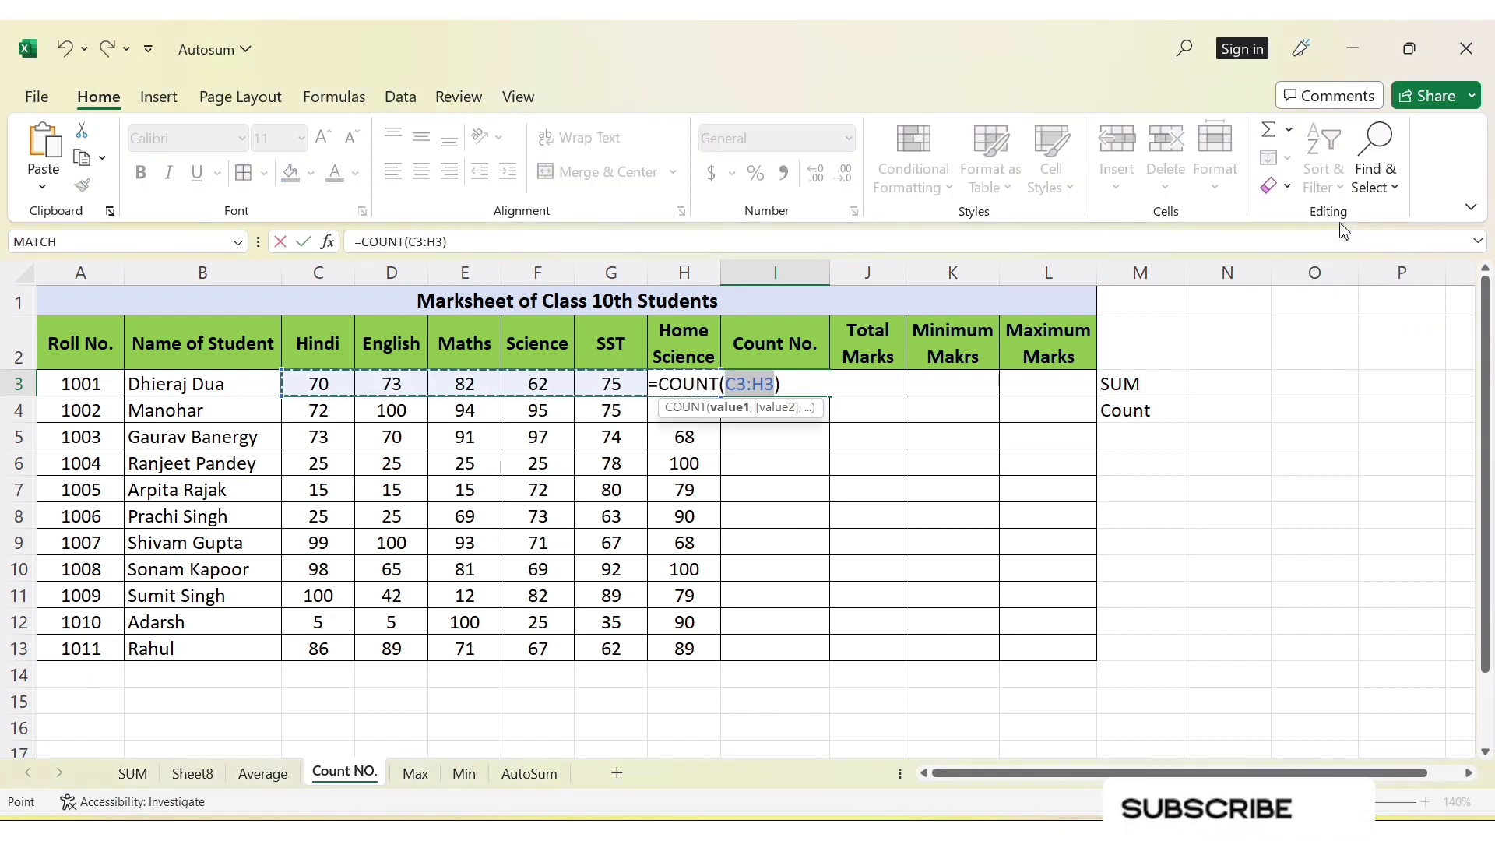
pyautogui.press('Return')
pyautogui.click(756, 381)
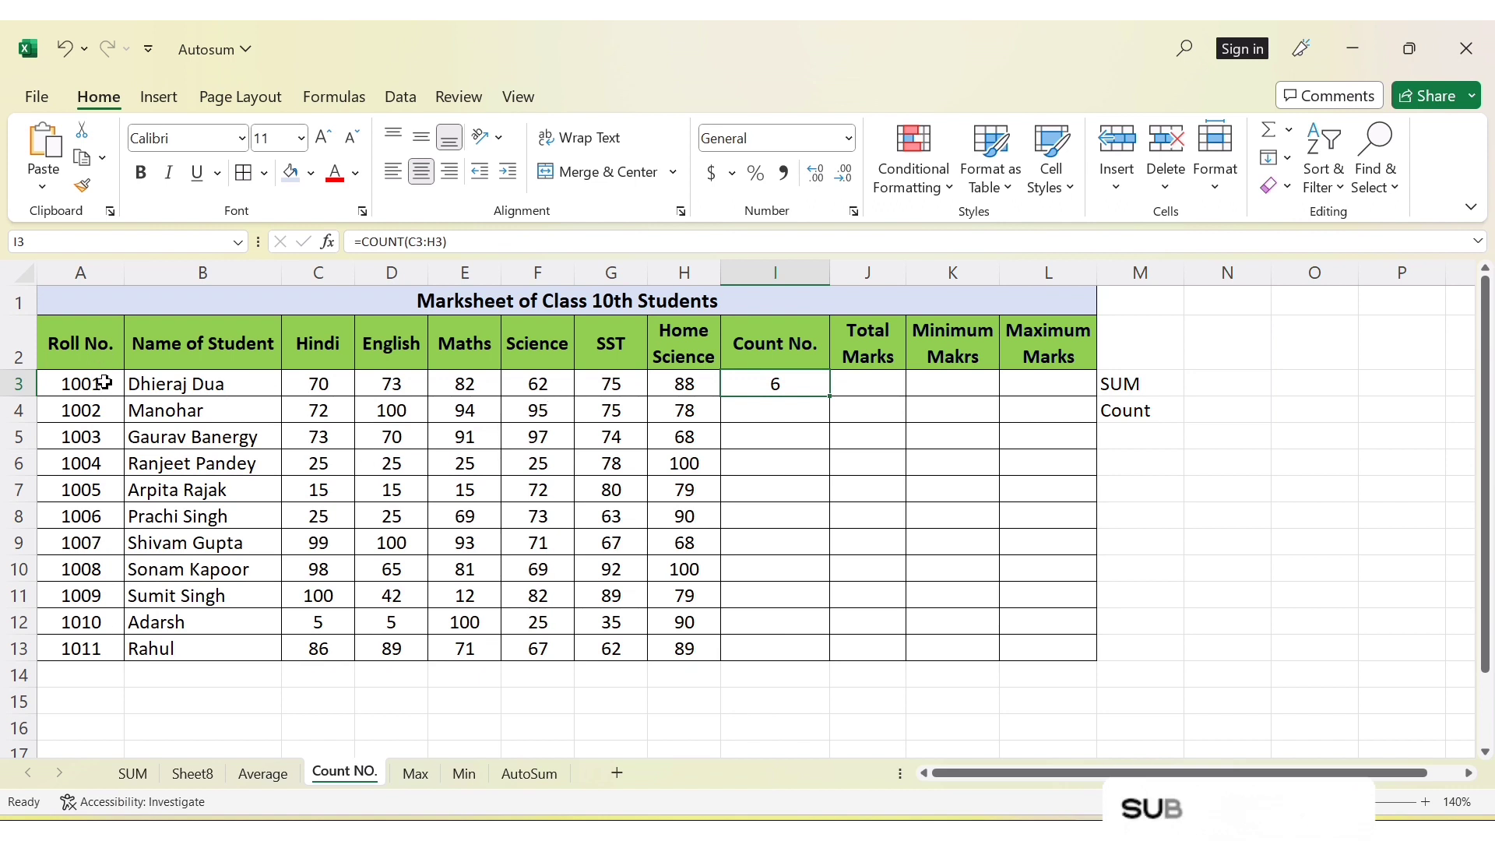
pyautogui.click(319, 391)
pyautogui.moveTo(322, 395); pyautogui.dragTo(320, 646)
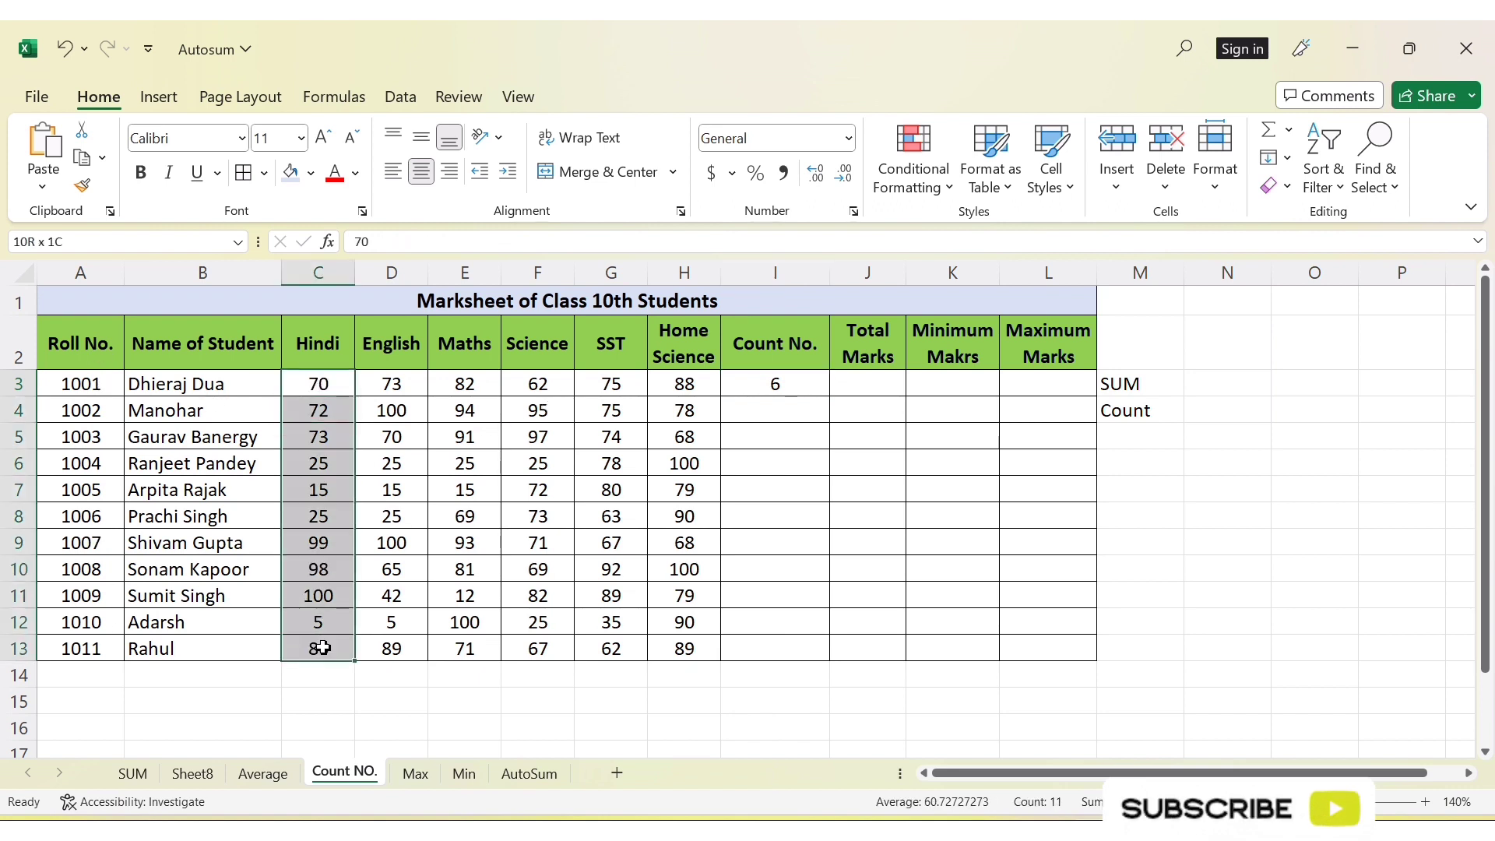
pyautogui.moveTo(125, 277); pyautogui.dragTo(35, 283)
pyautogui.click(232, 387)
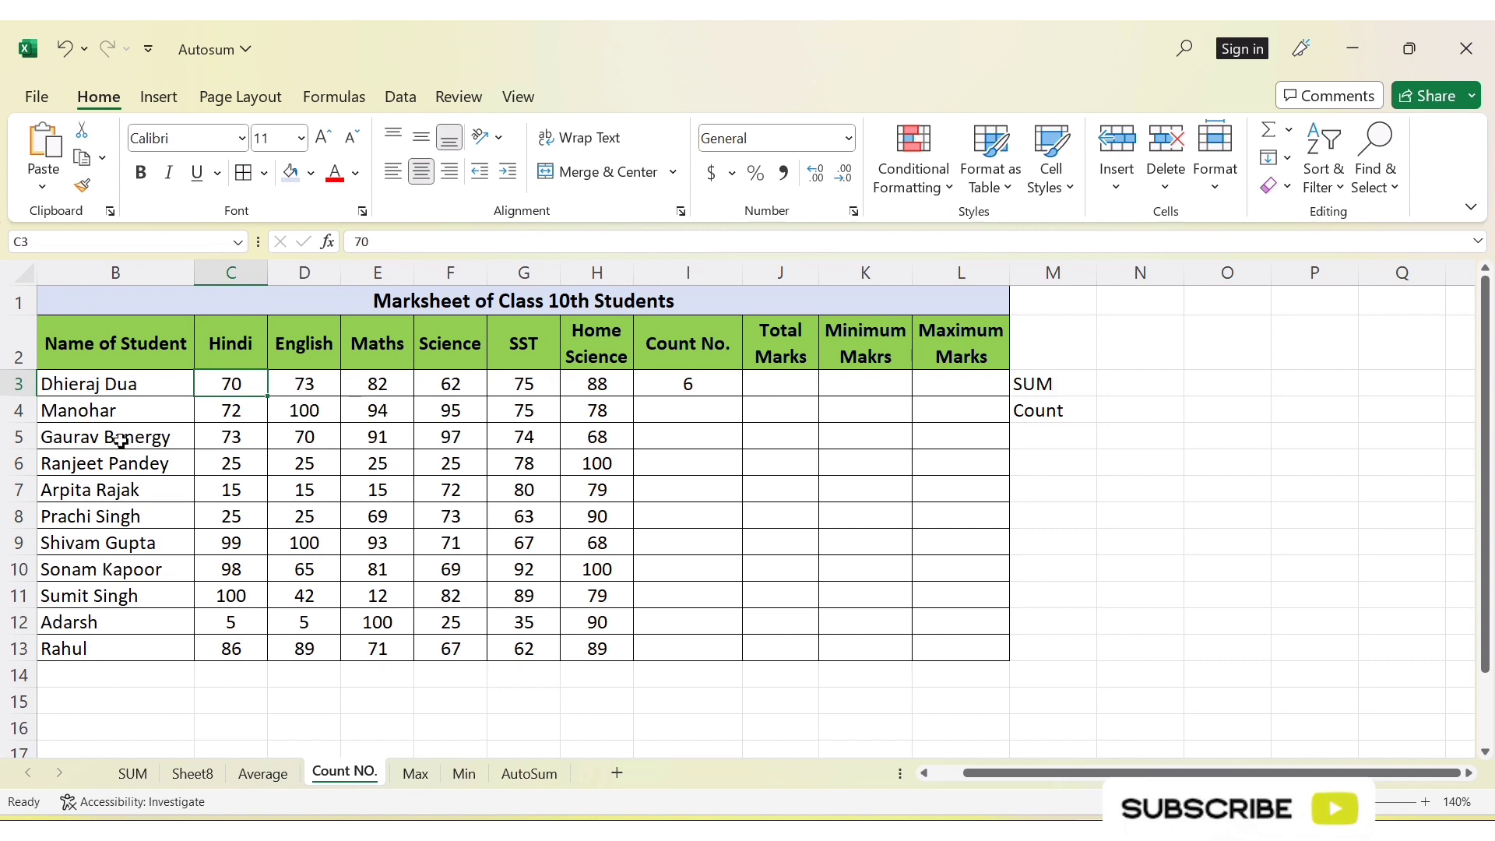
pyautogui.moveTo(127, 384); pyautogui.dragTo(134, 651)
pyautogui.click(256, 725)
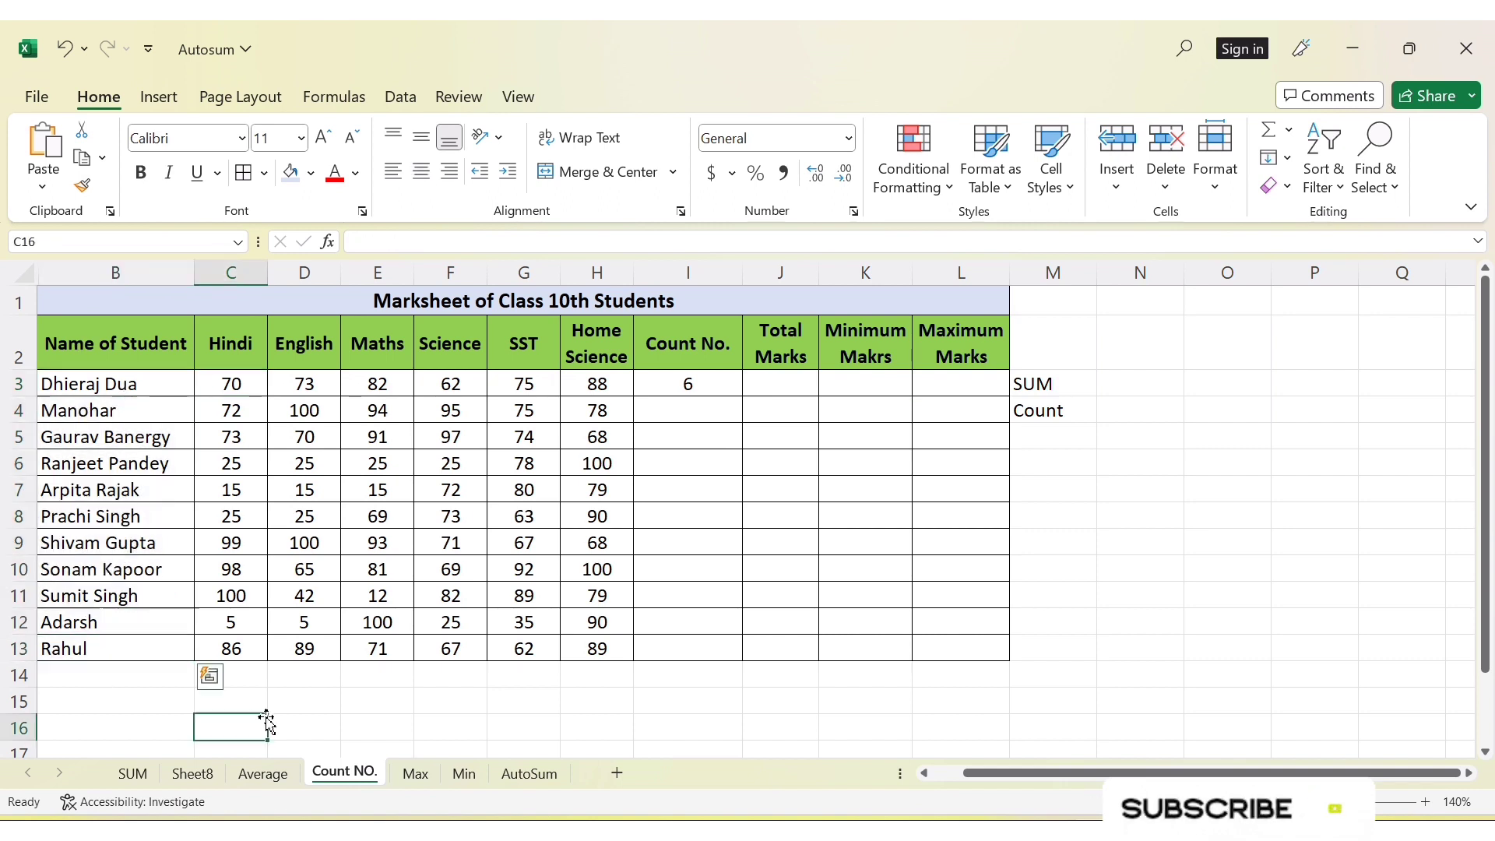
# Count the Hindi marks C3:C13 in cell C14 with the AutoSum Count Numbers function
pyautogui.click(250, 680)
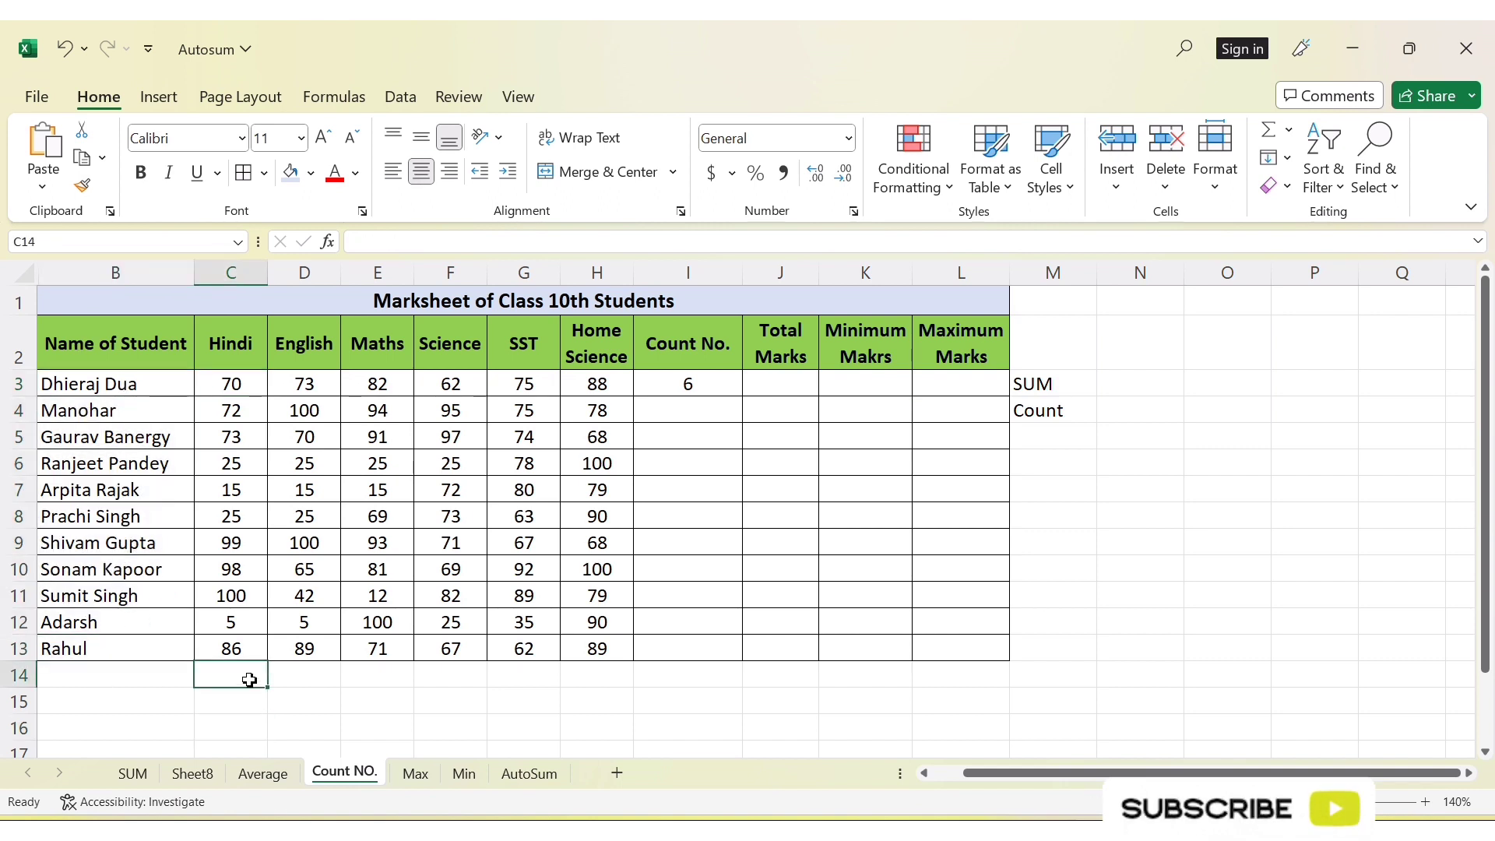
pyautogui.write('=')
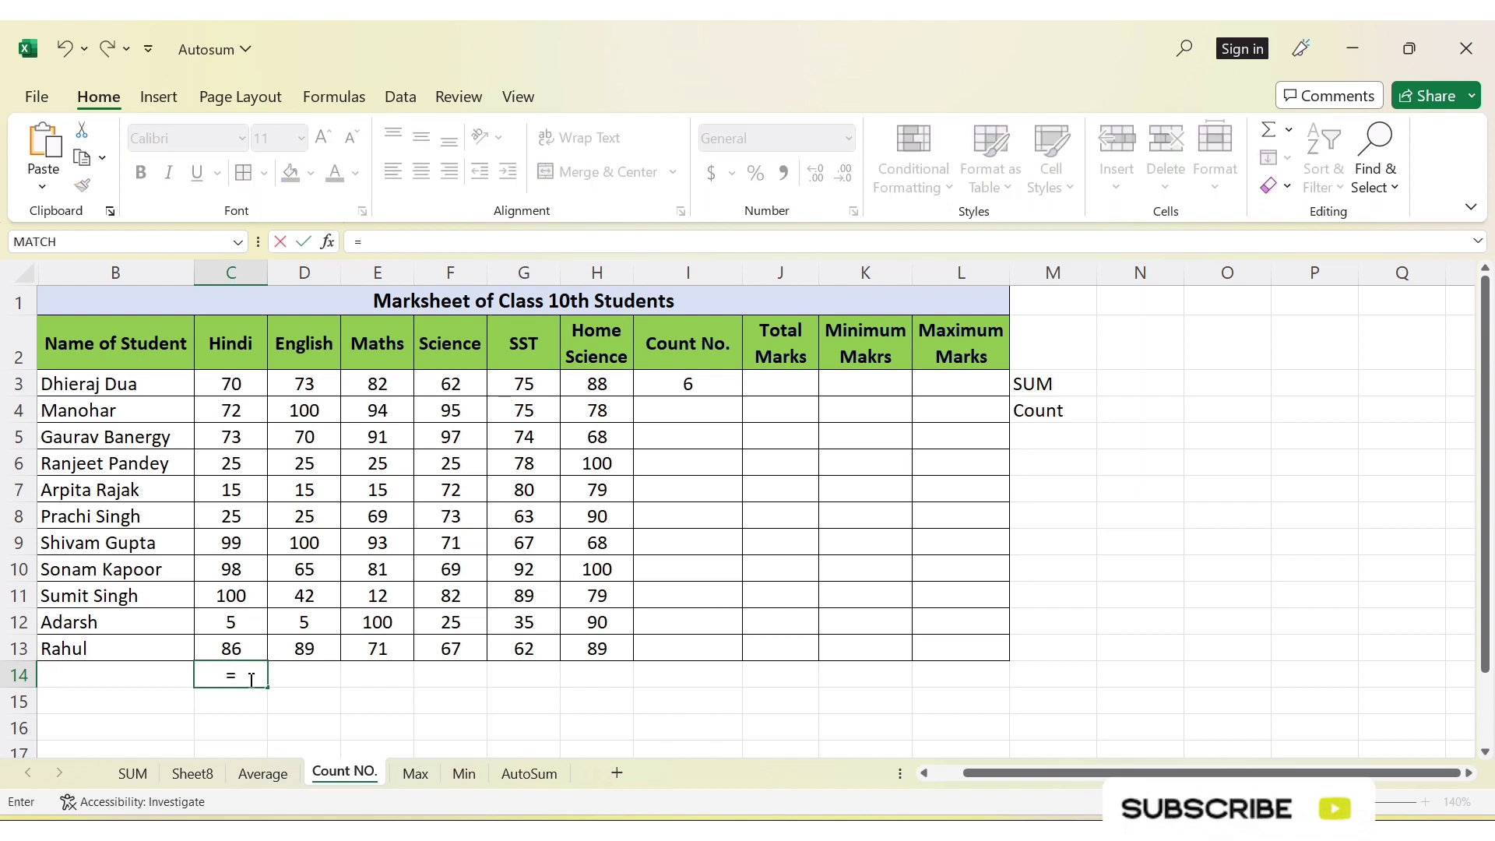
pyautogui.press('BackSpace')
pyautogui.click(217, 685)
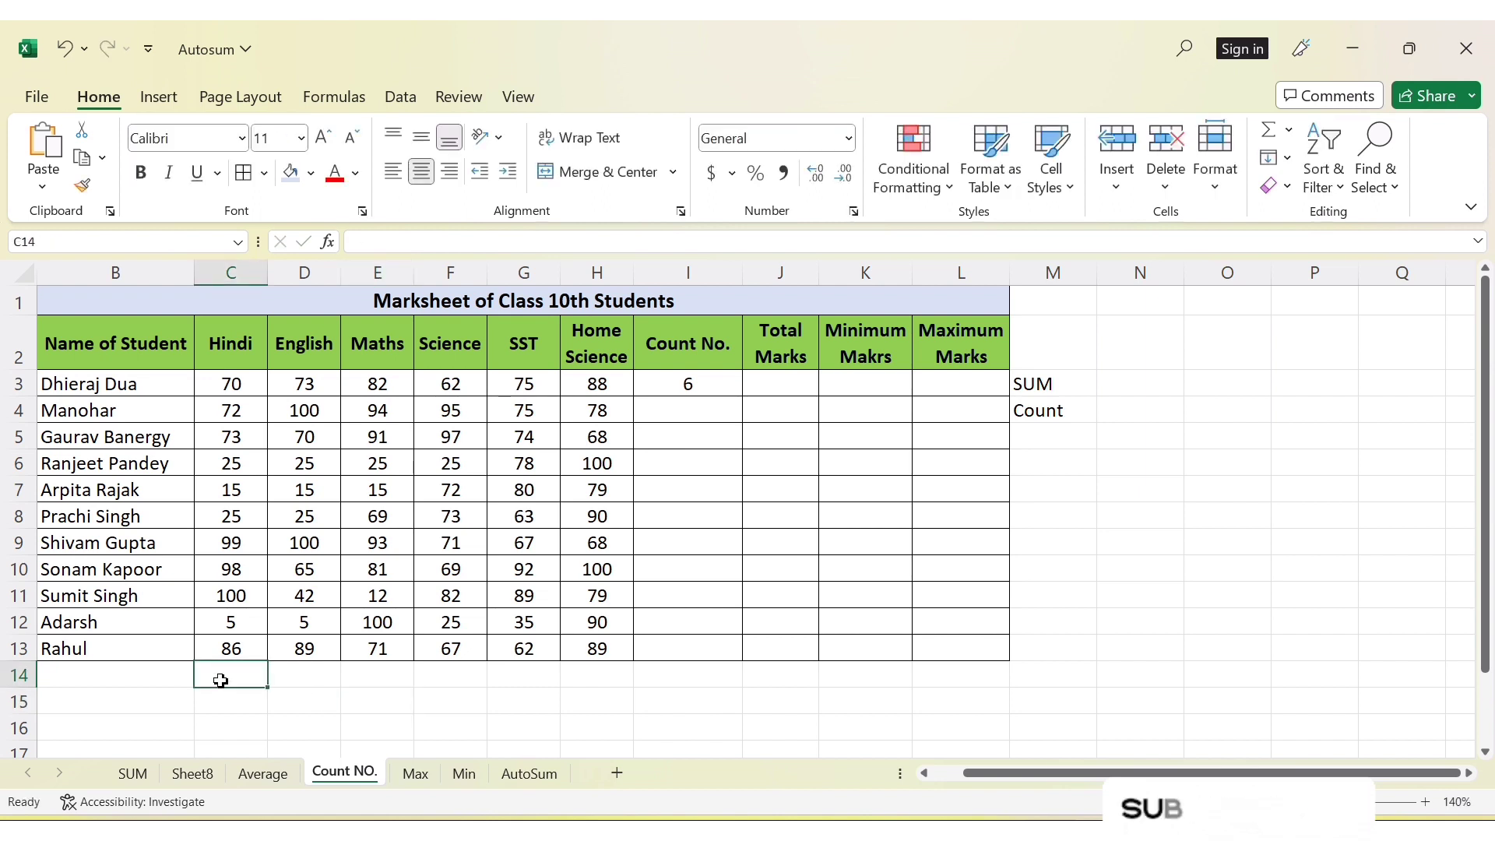
pyautogui.click(1288, 130)
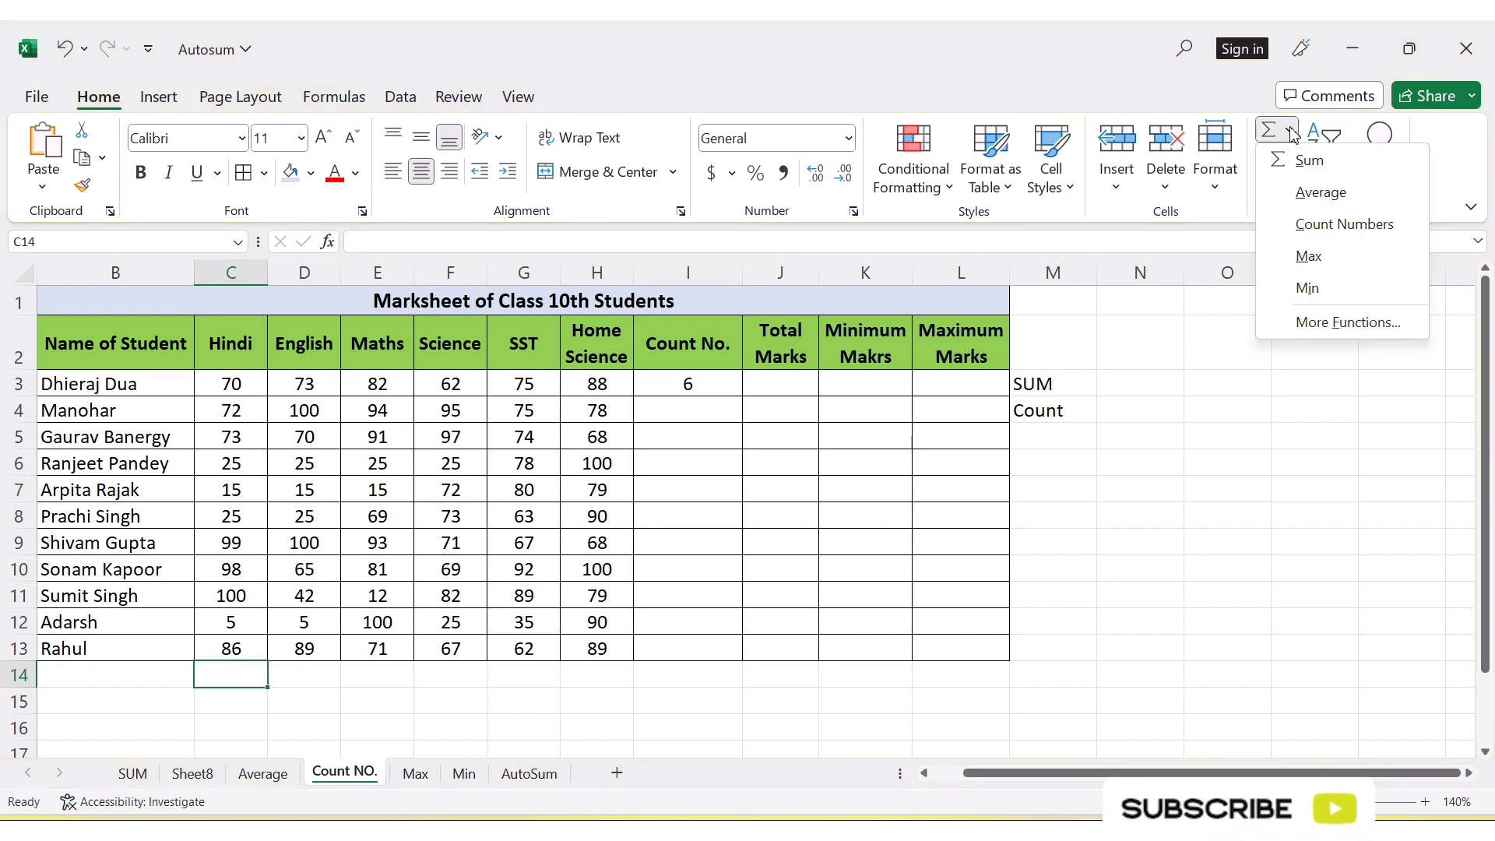
pyautogui.click(1324, 224)
pyautogui.press('Return')
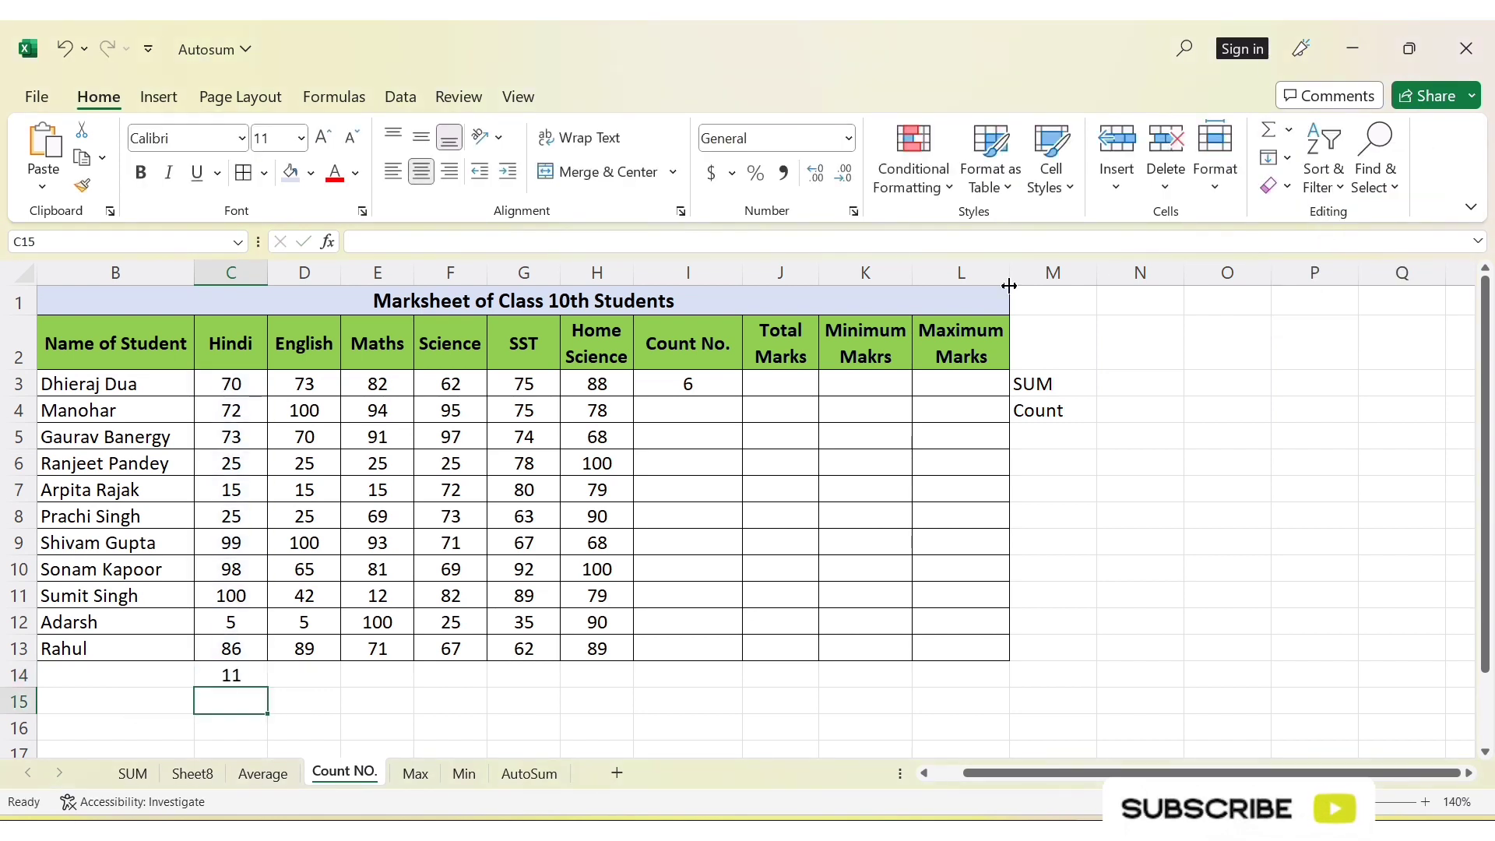
pyautogui.moveTo(248, 382); pyautogui.dragTo(239, 667)
pyautogui.click(240, 671)
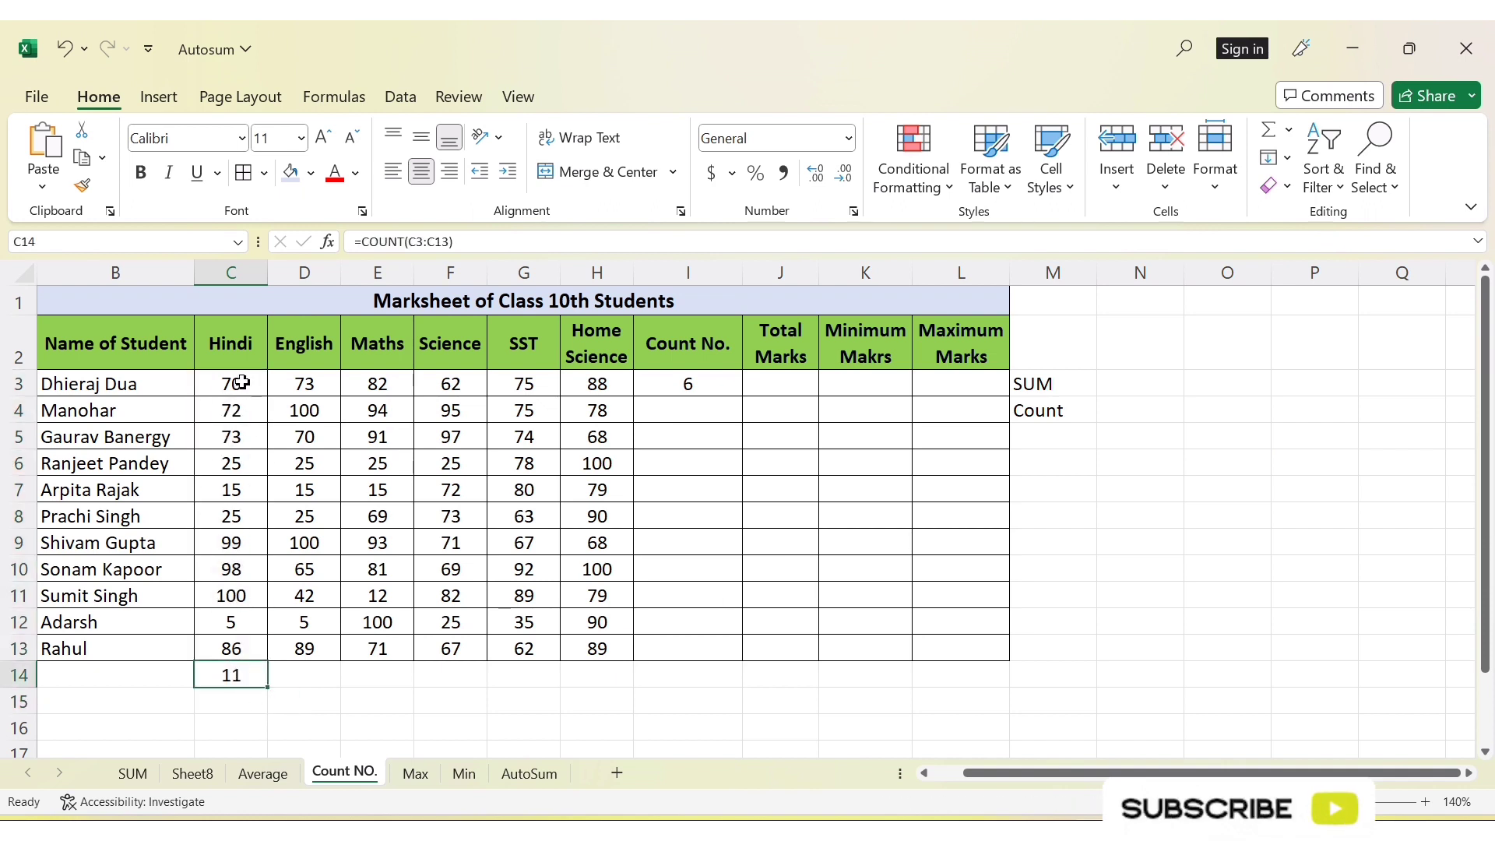
pyautogui.moveTo(241, 381); pyautogui.dragTo(234, 653)
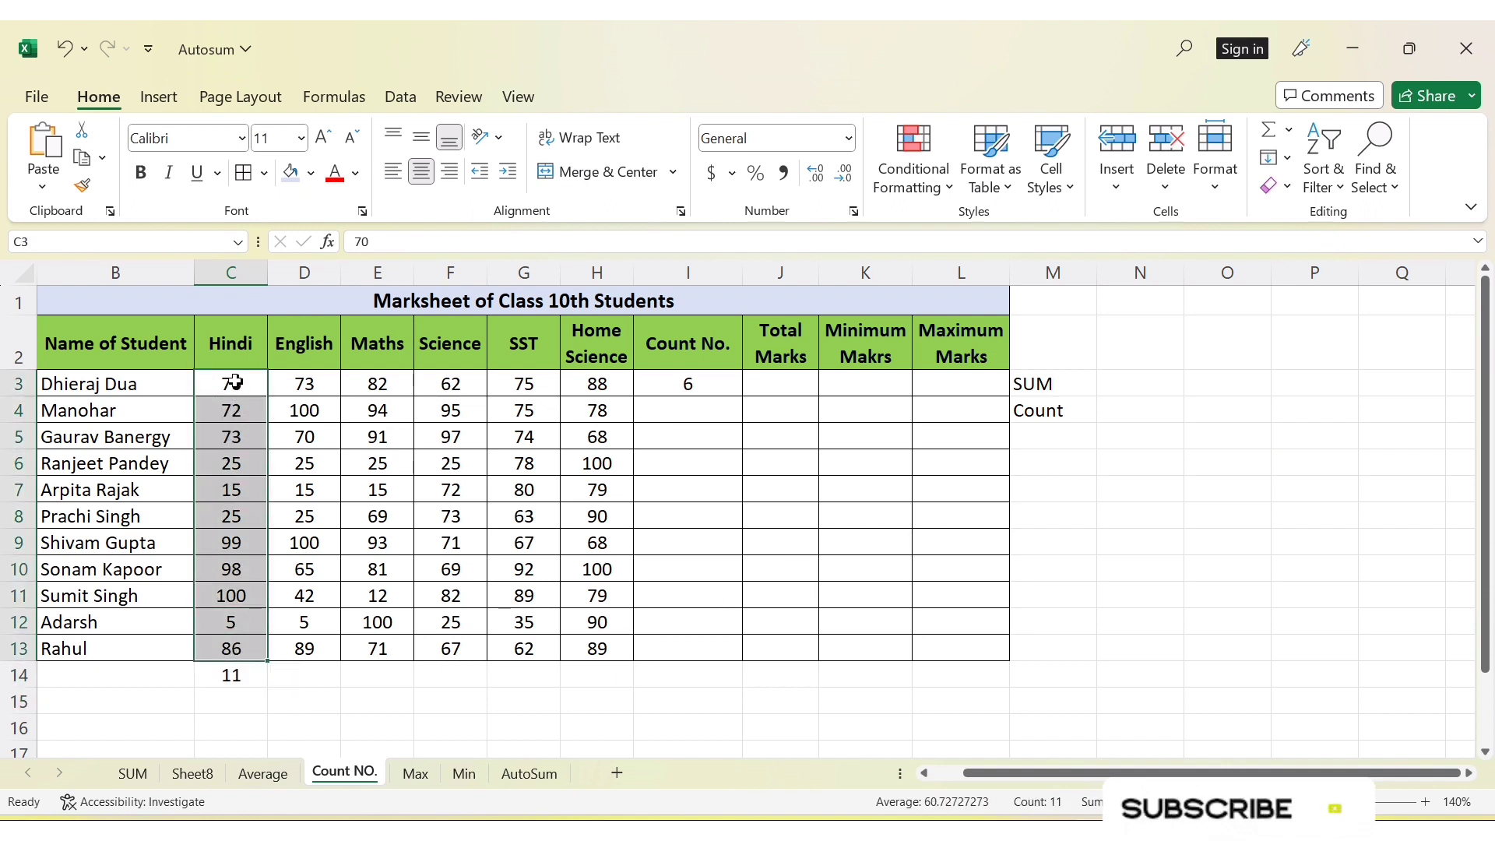
pyautogui.moveTo(235, 381); pyautogui.dragTo(234, 655)
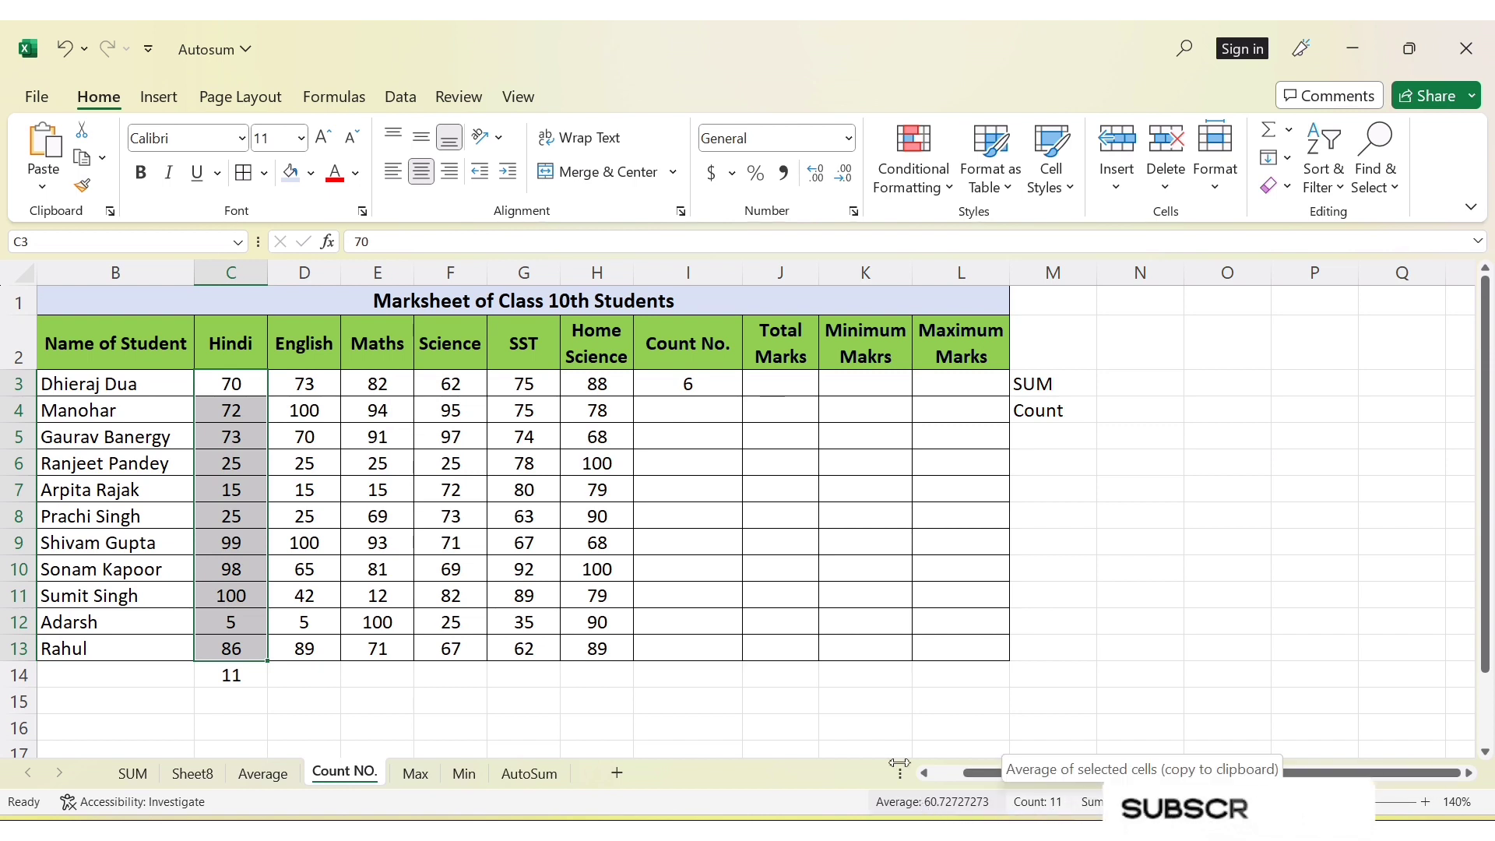
pyautogui.click(241, 688)
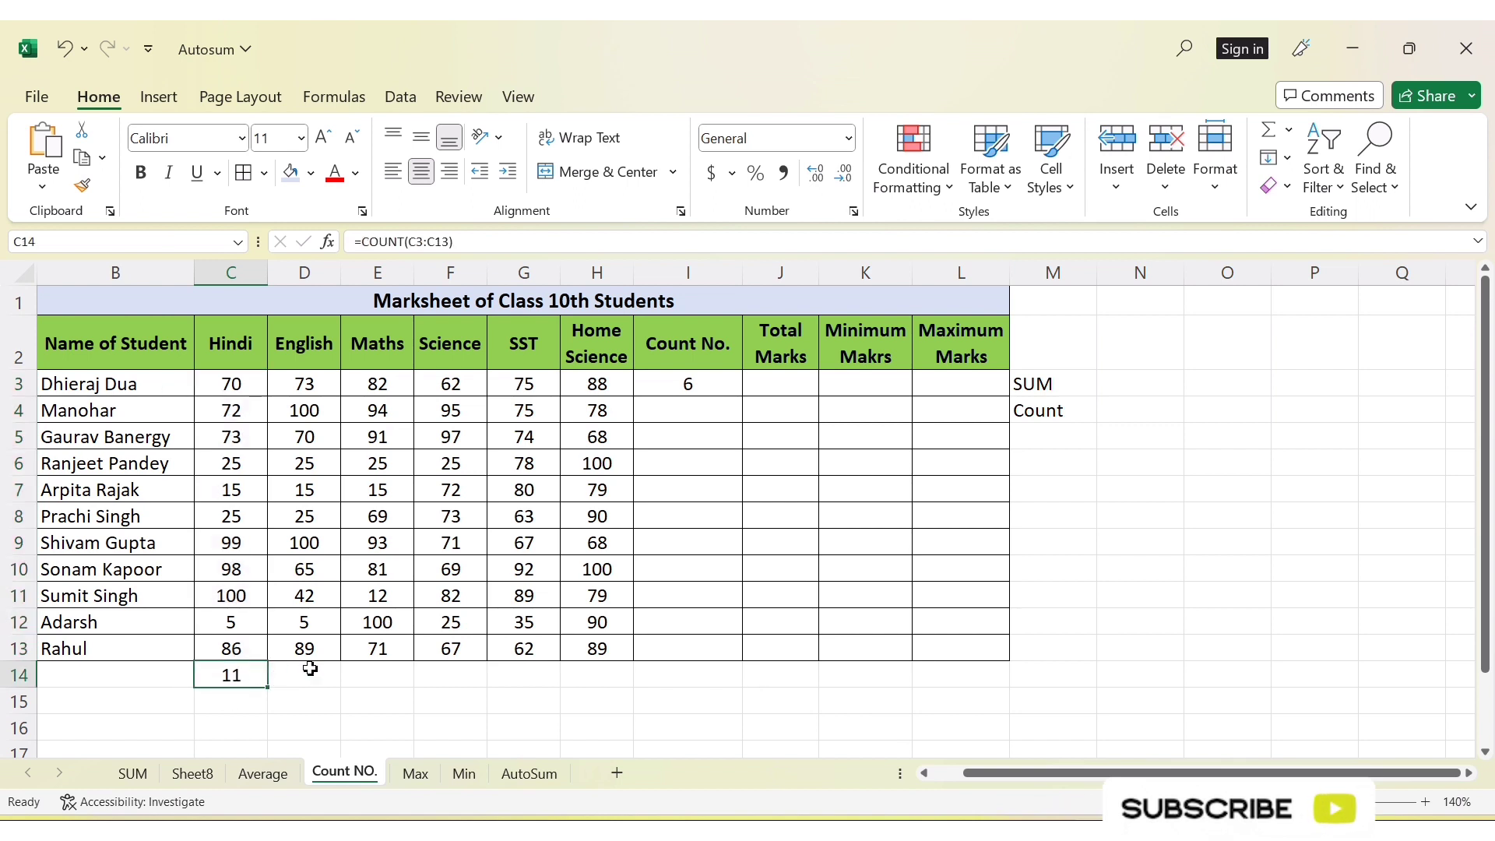
# Switch to the Max sheet and examine the second student's marks in C4:H4 and the empty Maximum Marks column
pyautogui.click(1289, 130)
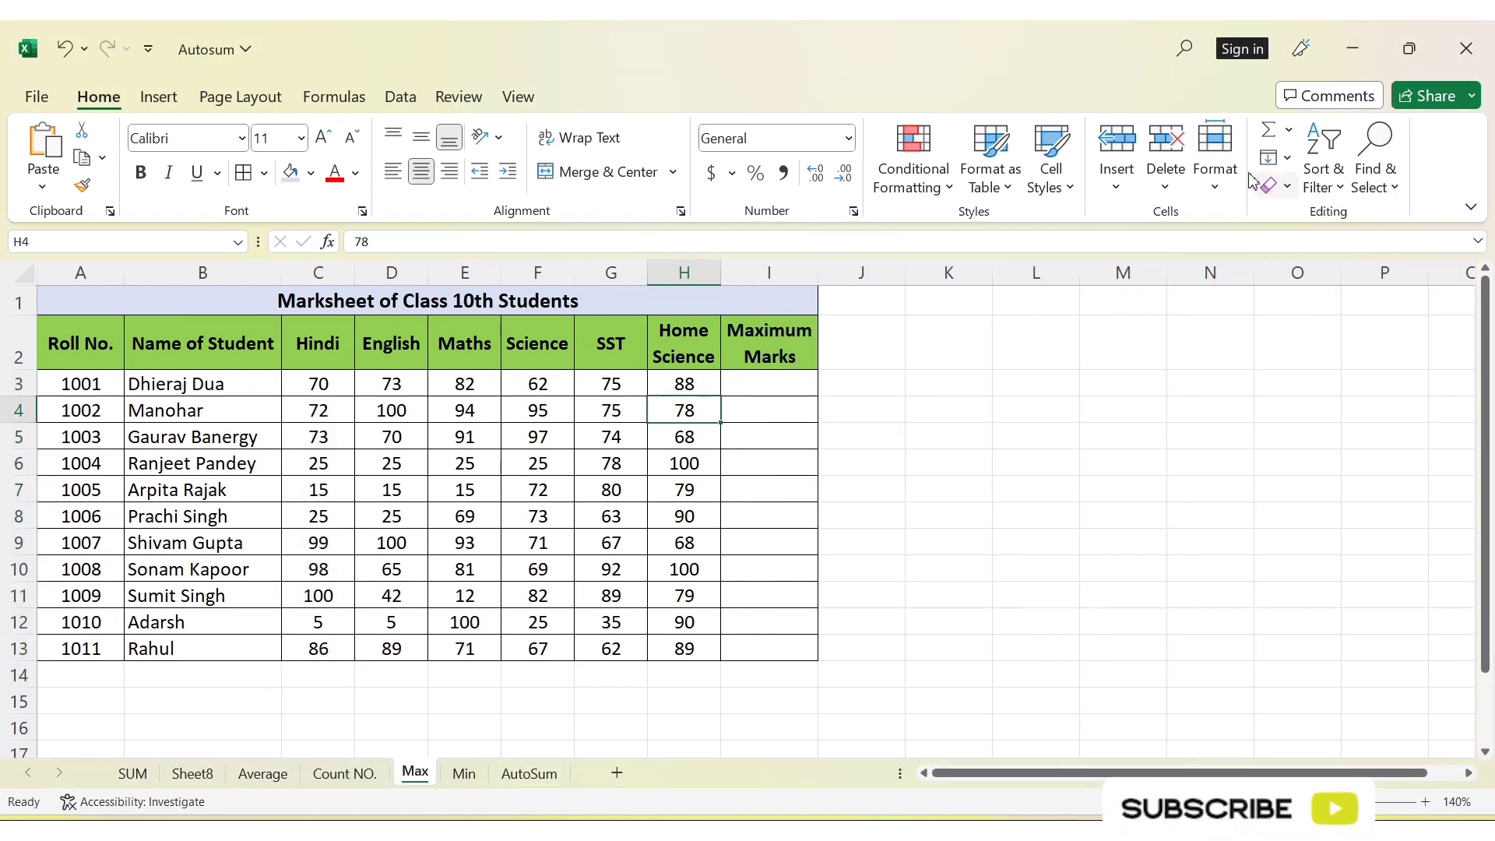
pyautogui.click(612, 490)
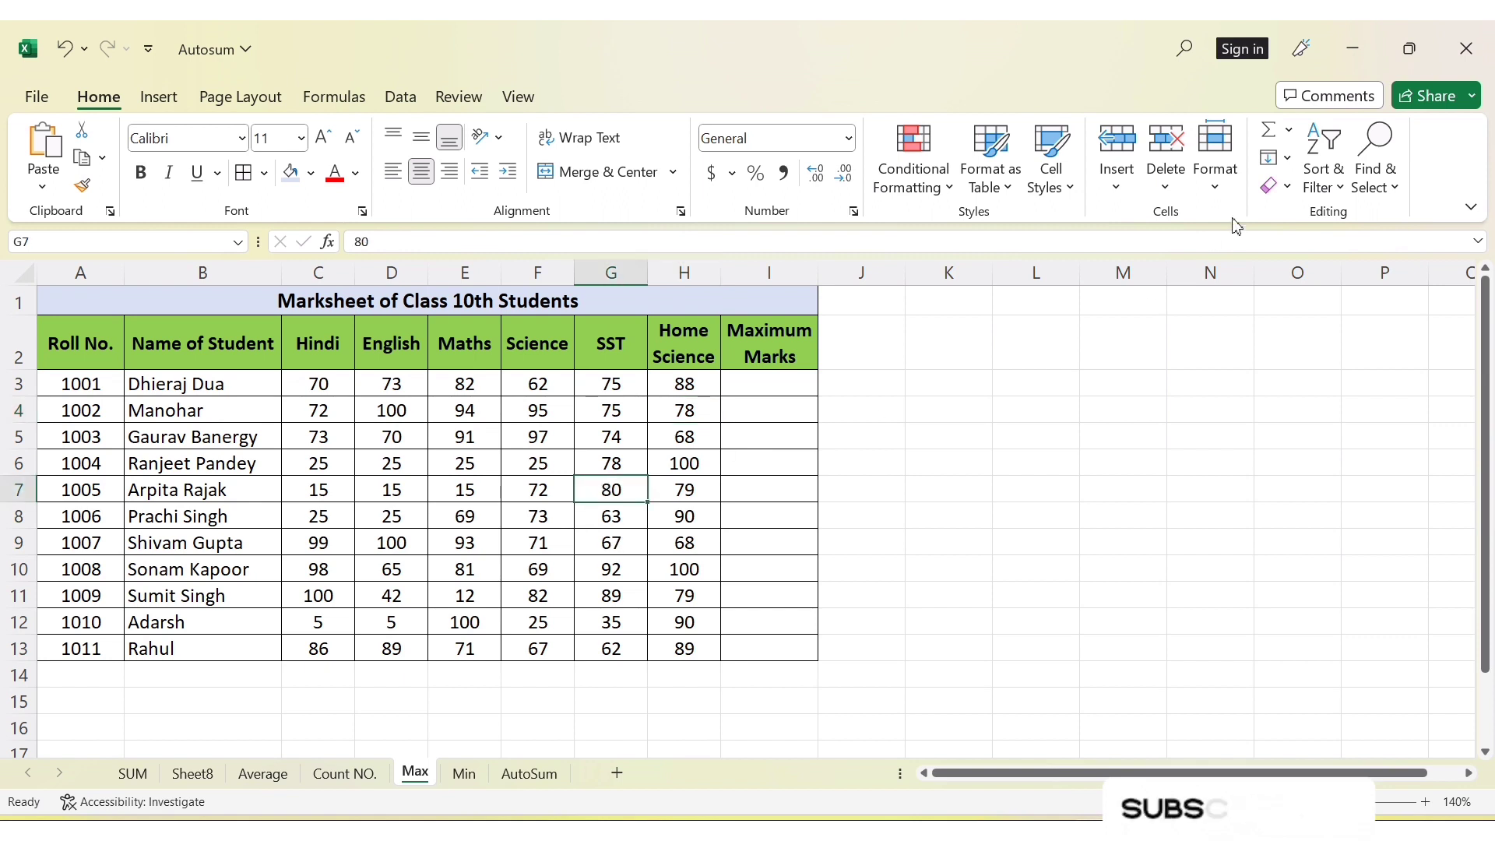
pyautogui.click(1290, 131)
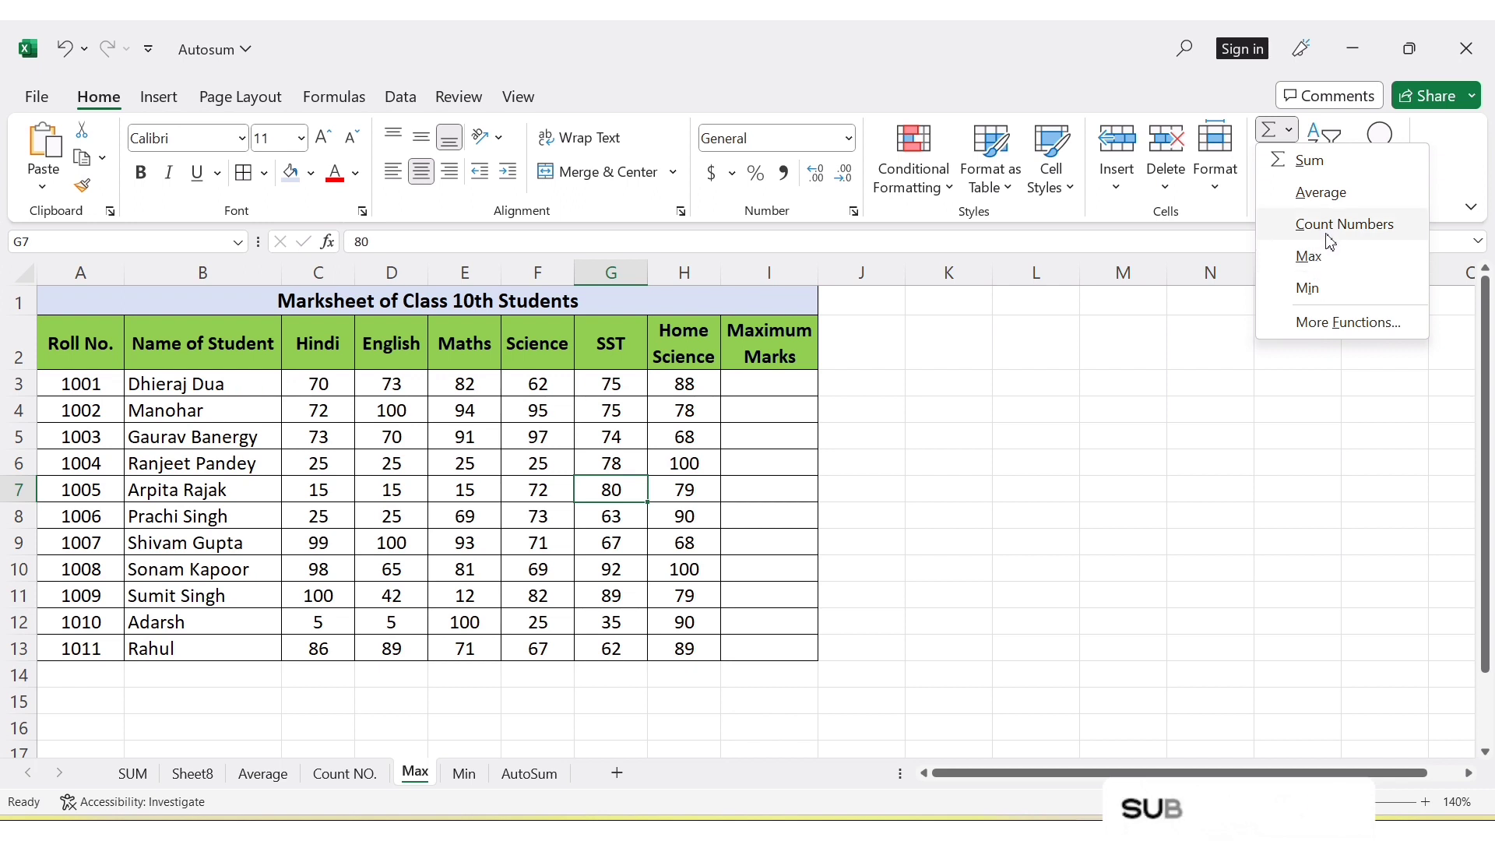
pyautogui.click(318, 385)
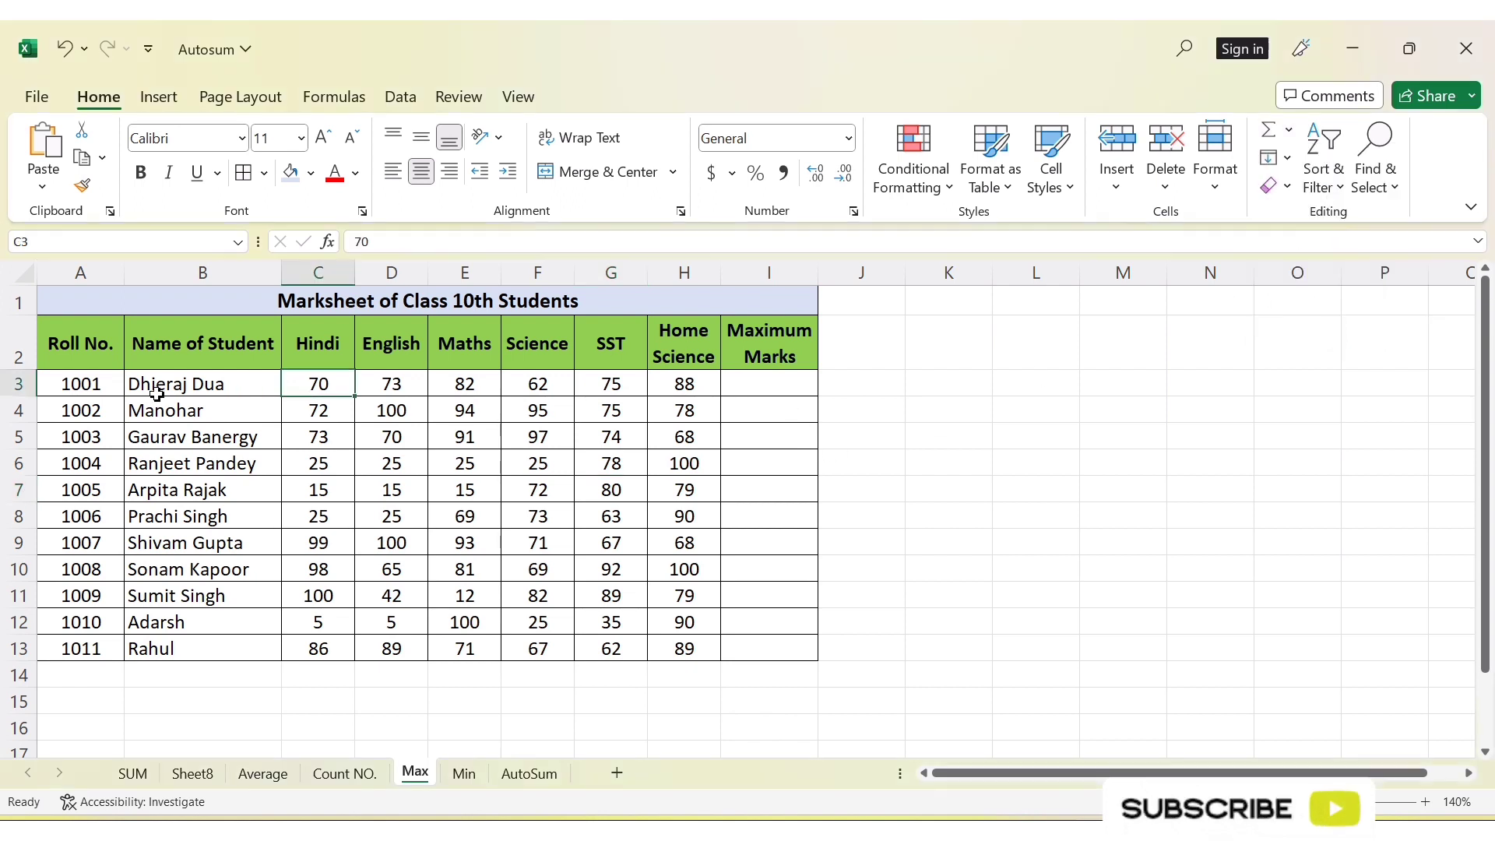
pyautogui.moveTo(161, 418); pyautogui.dragTo(684, 415)
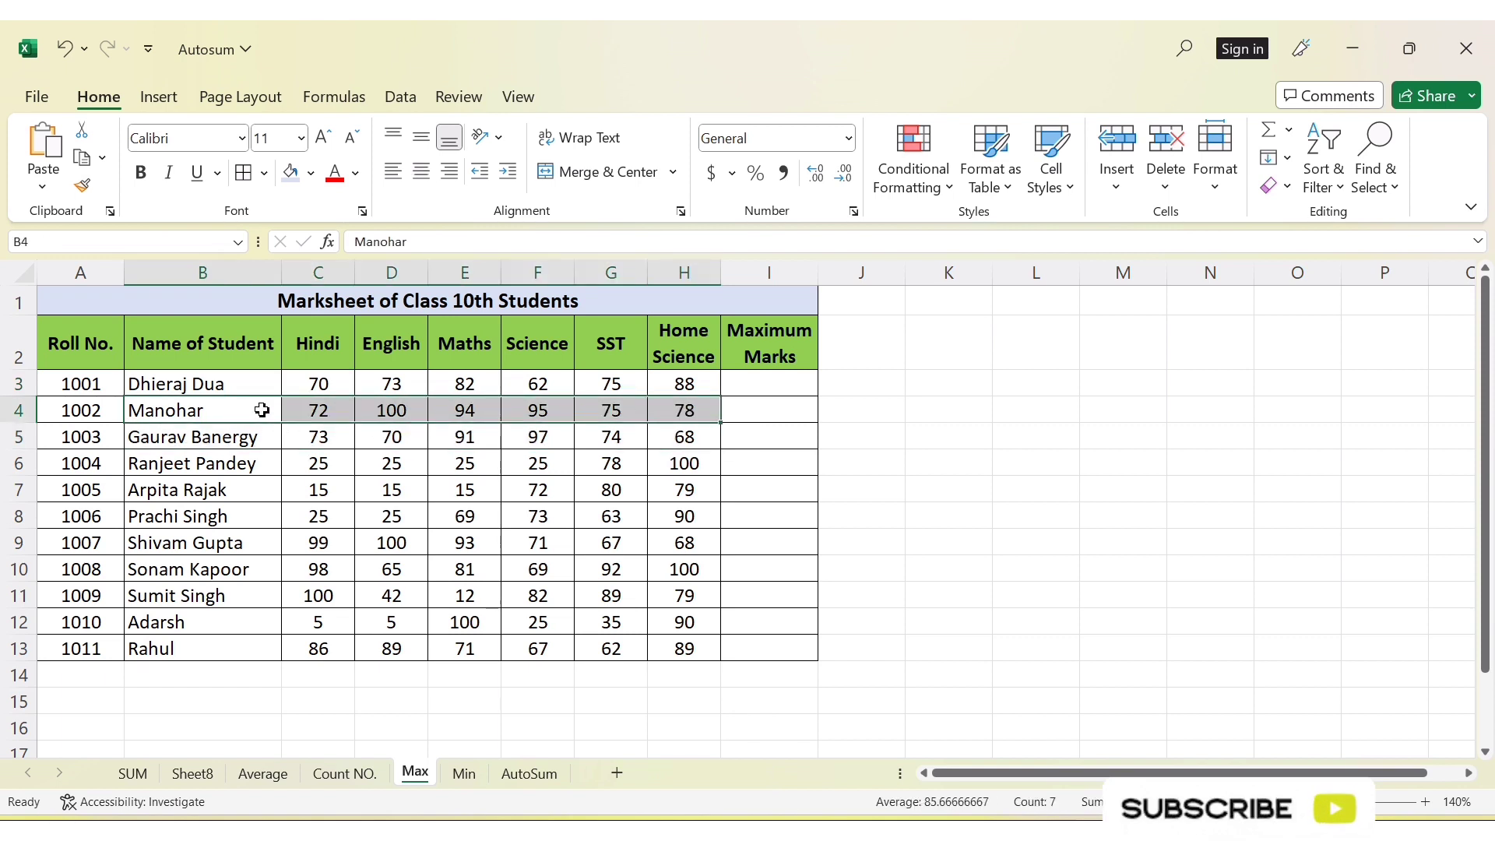
pyautogui.click(759, 408)
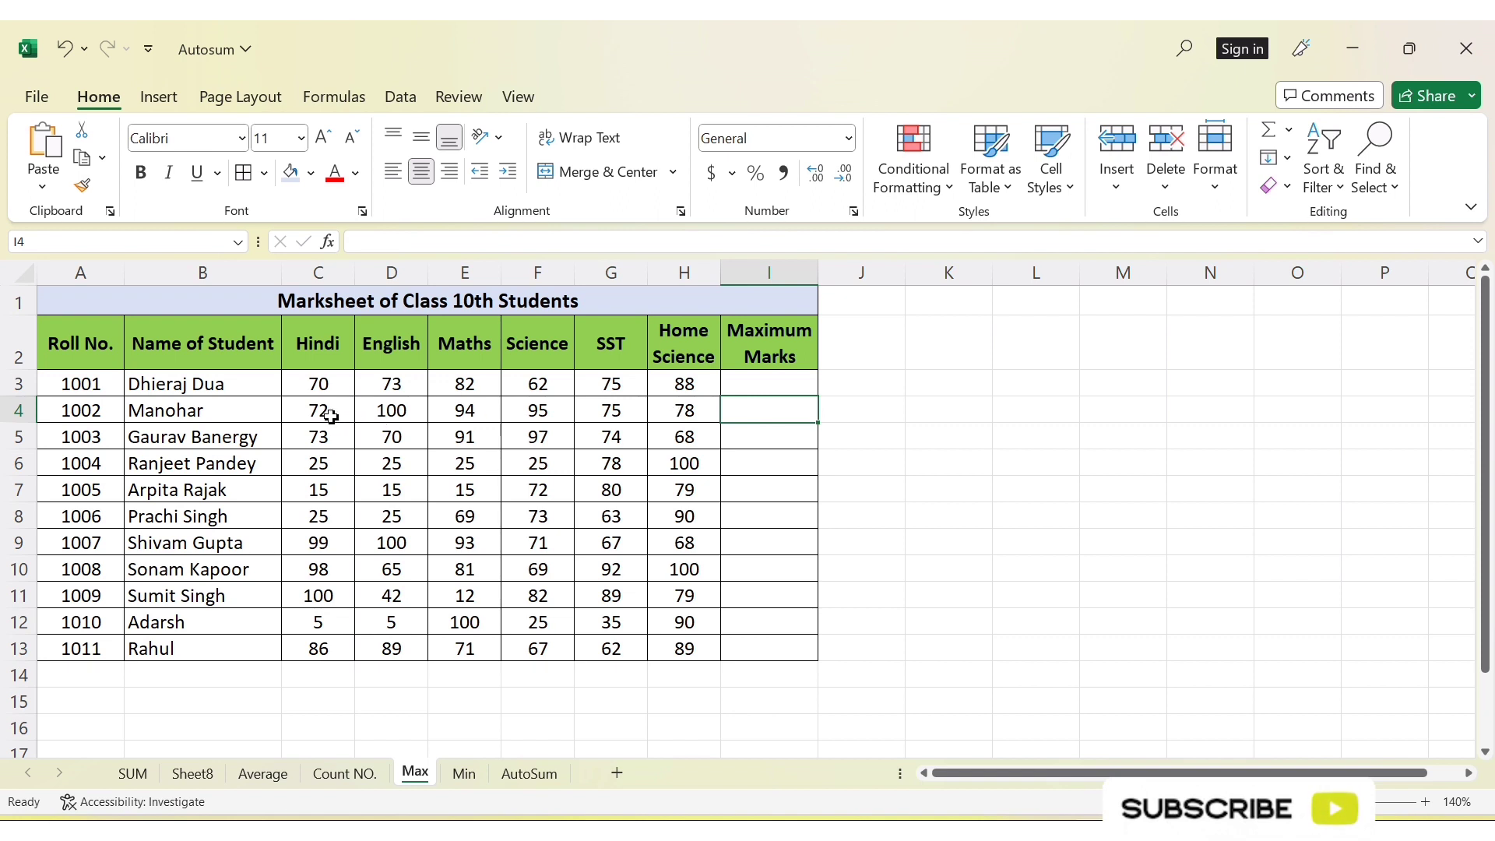
pyautogui.moveTo(331, 416); pyautogui.dragTo(654, 420)
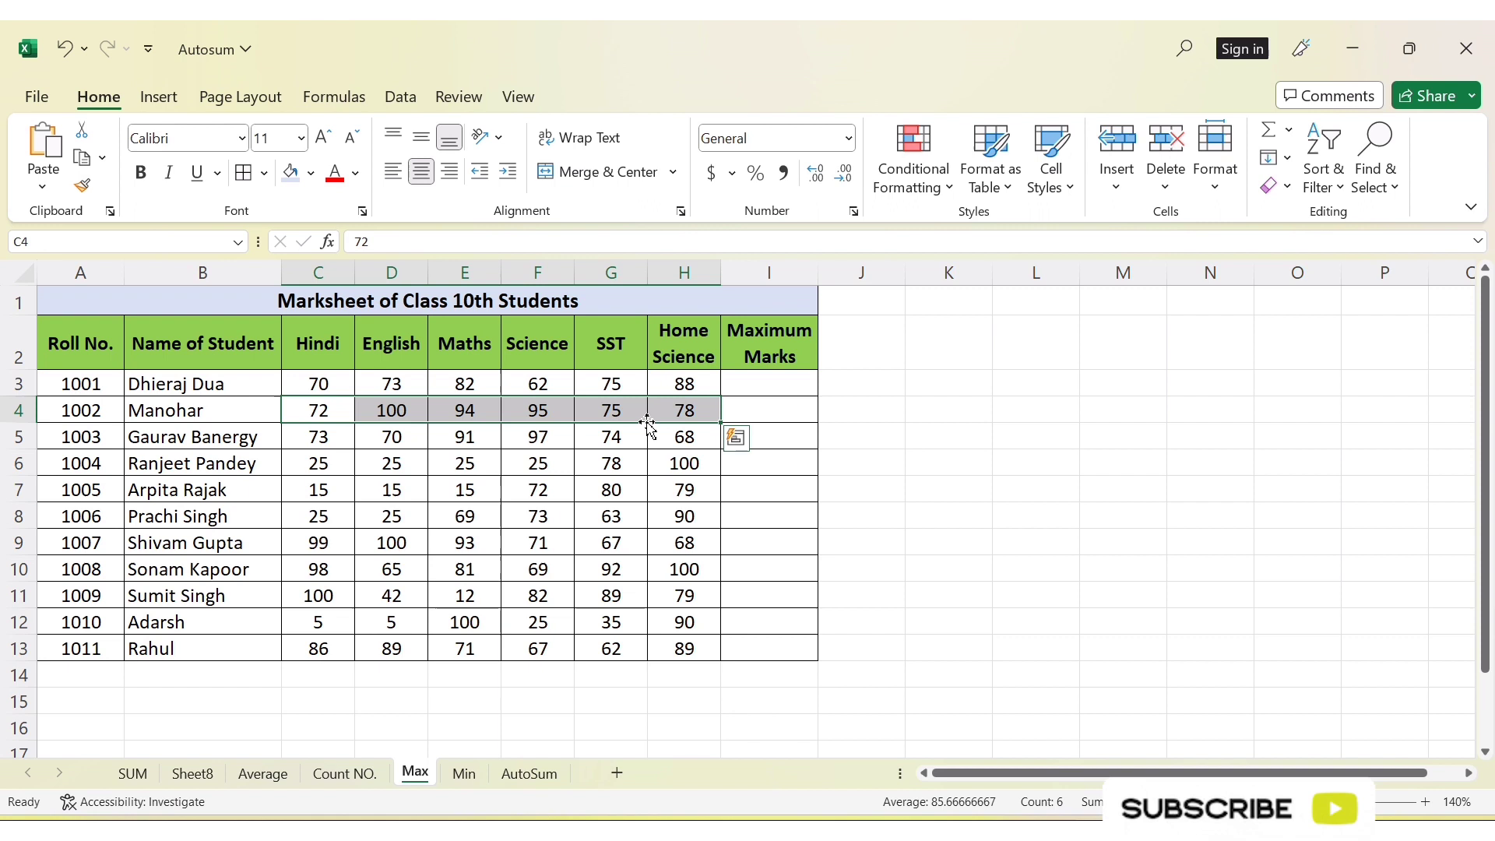
pyautogui.click(768, 412)
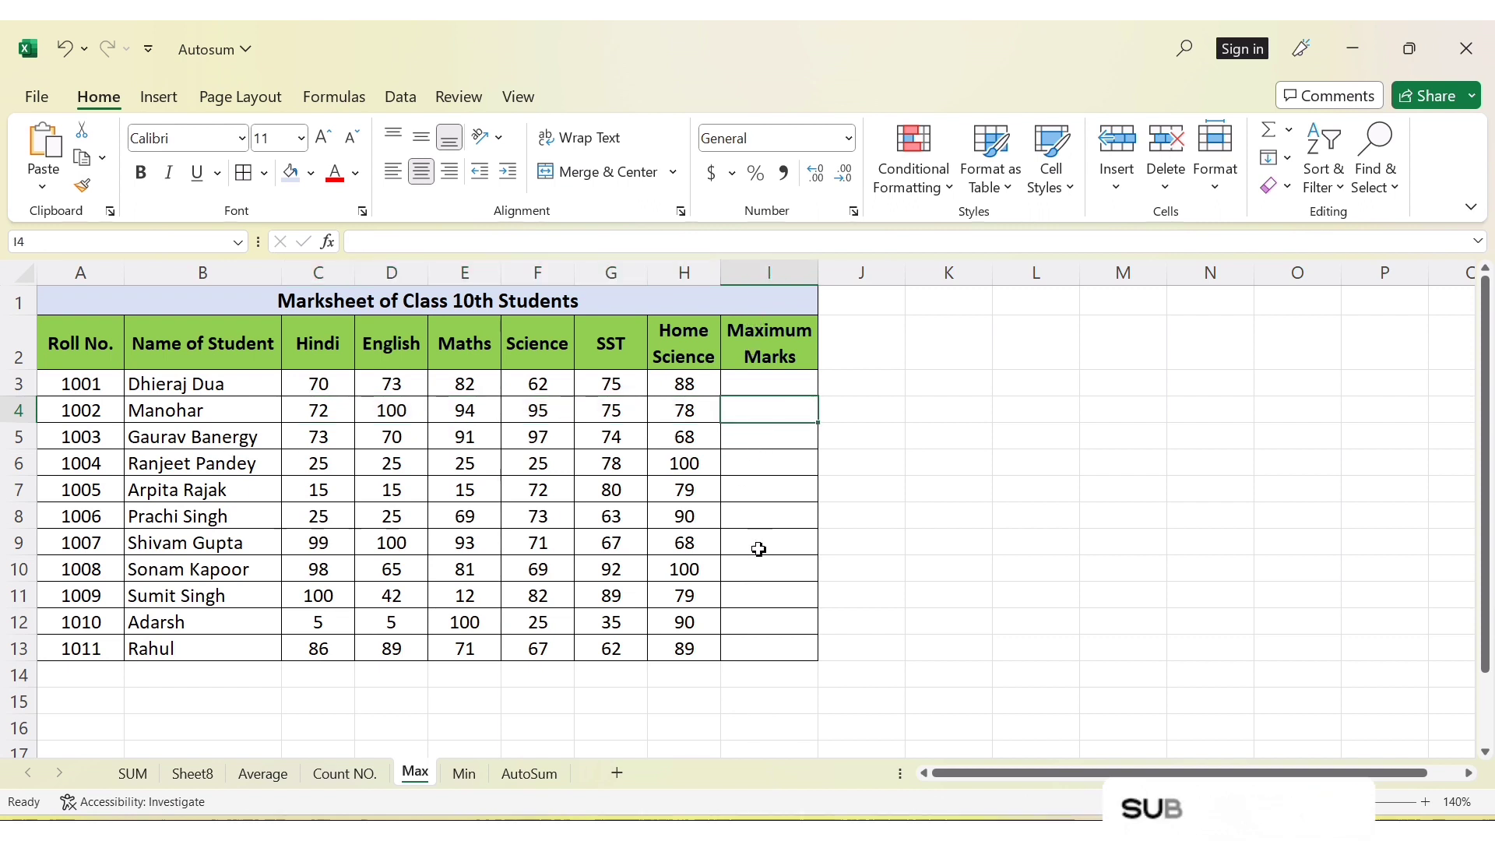
pyautogui.click(776, 595)
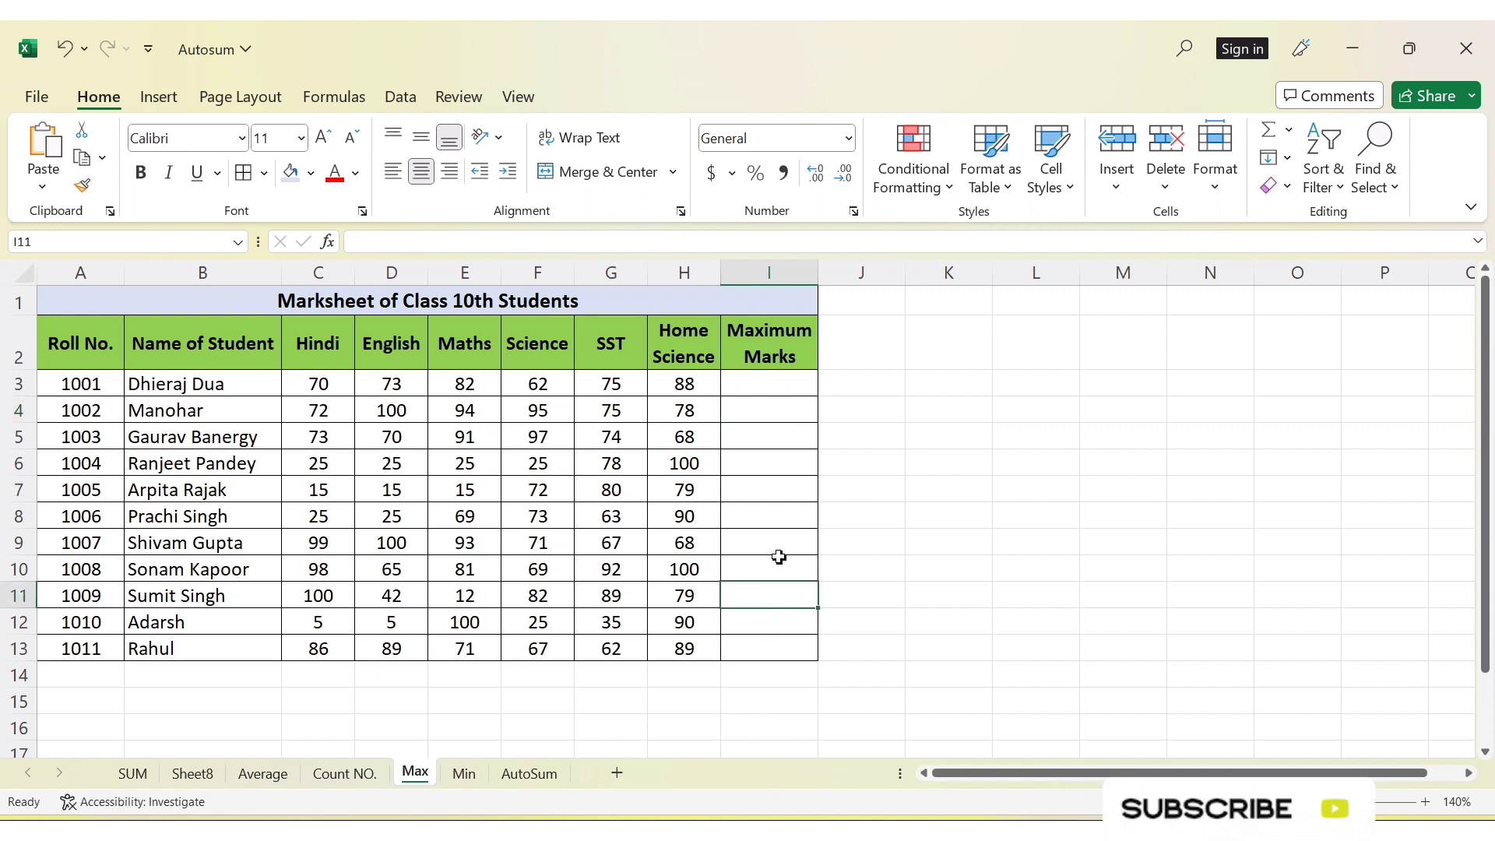
# Find the maximum of C3:H3 in cell I3 with the AutoSum Max function and fill the formula down to I13
pyautogui.click(743, 390)
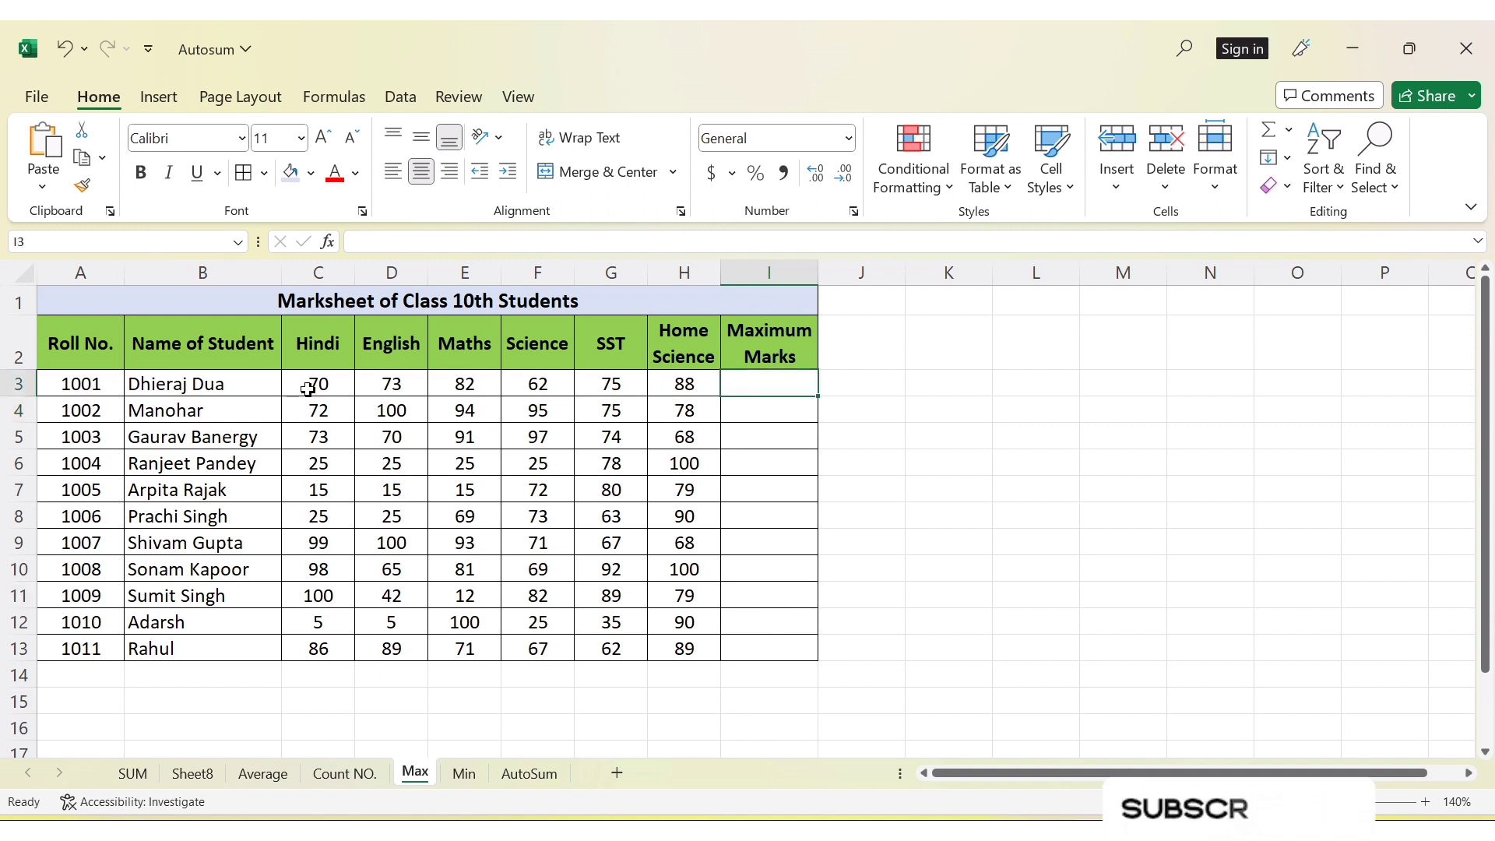
pyautogui.click(1290, 131)
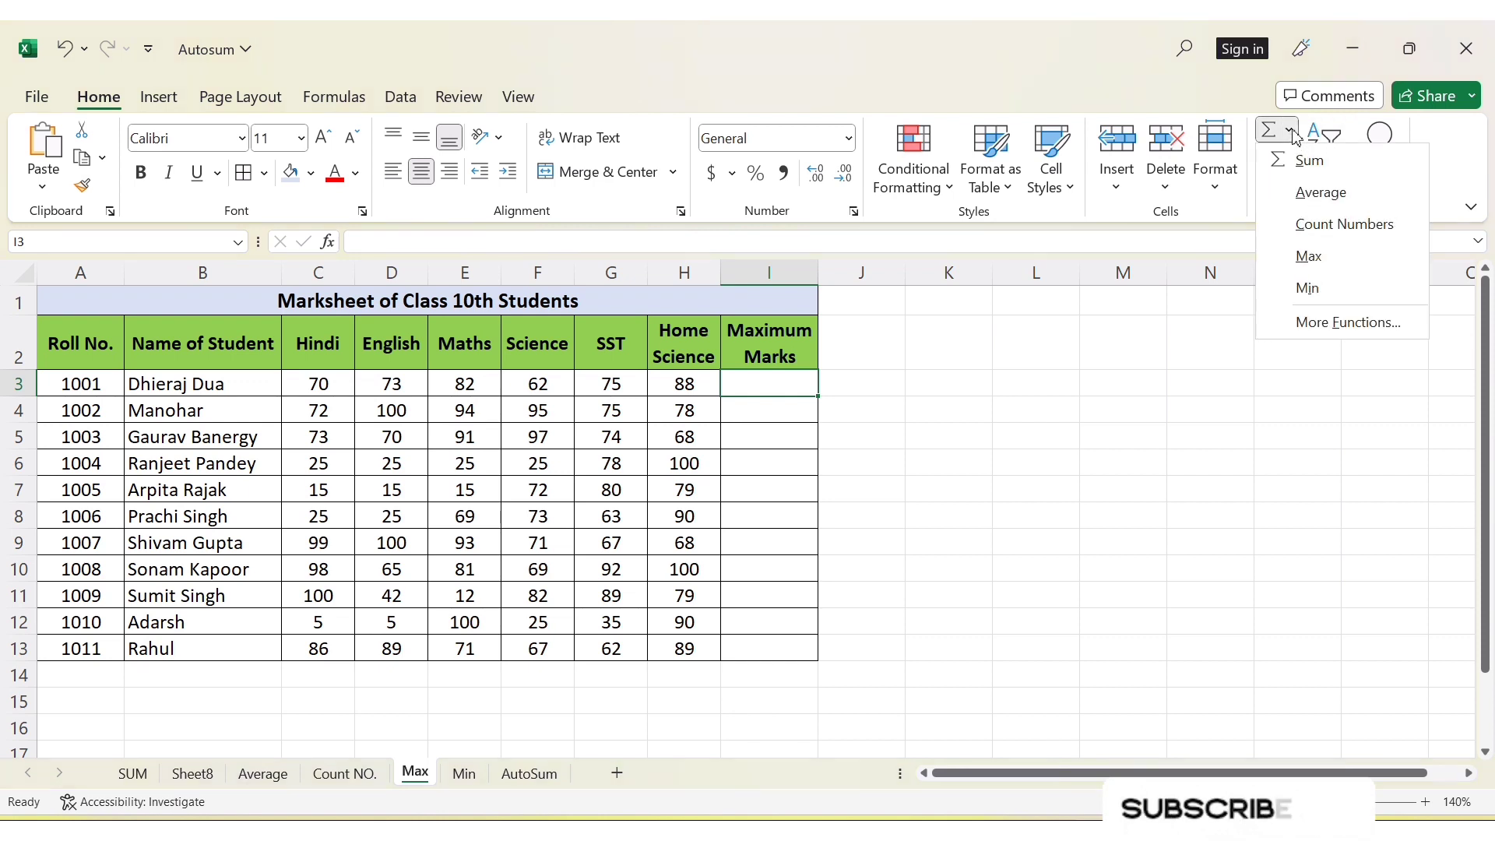
pyautogui.click(1324, 260)
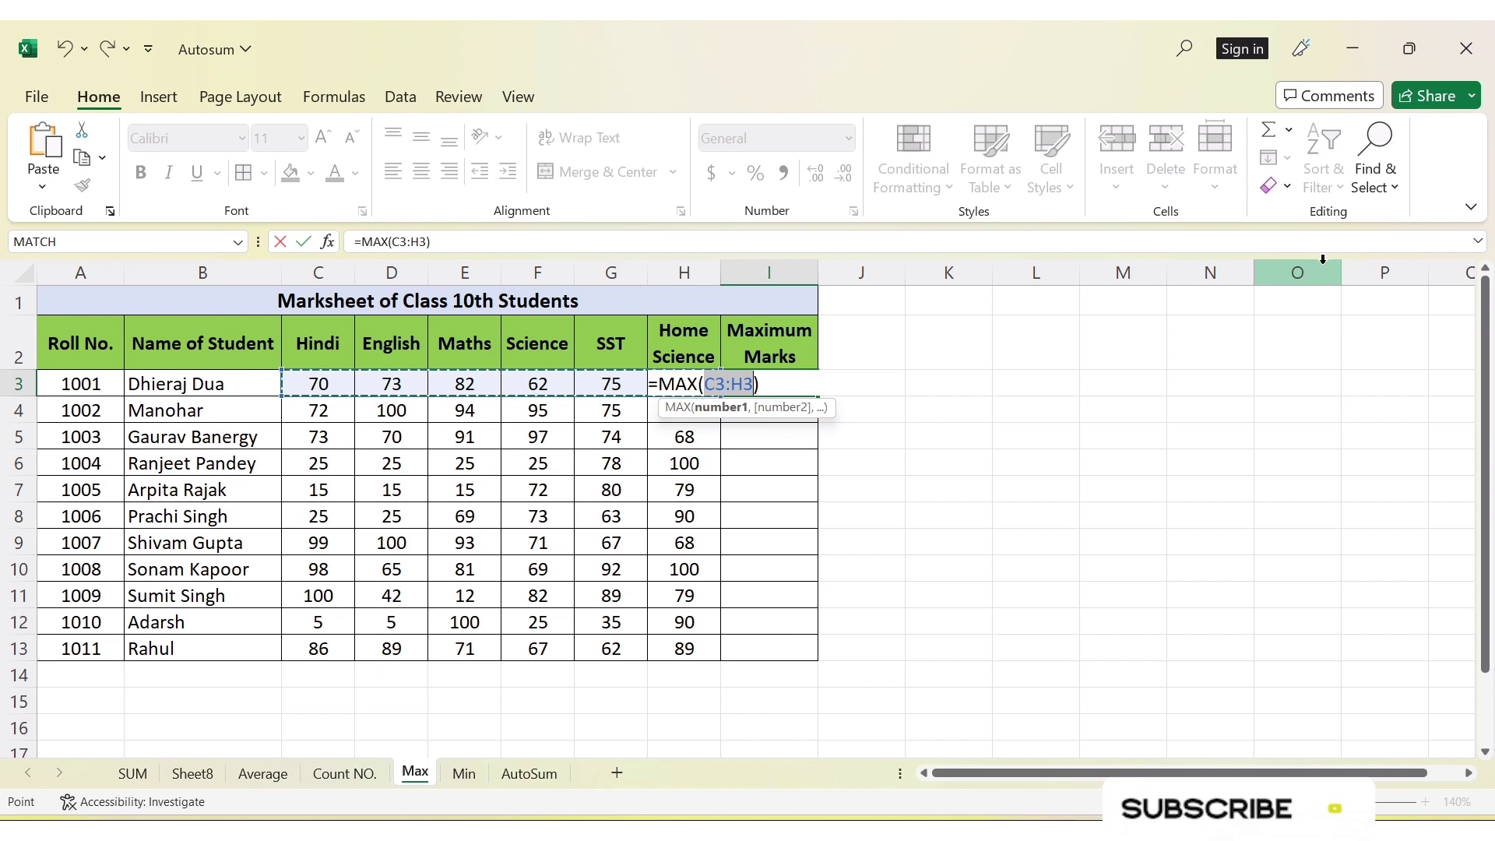
pyautogui.press('Return')
pyautogui.click(786, 384)
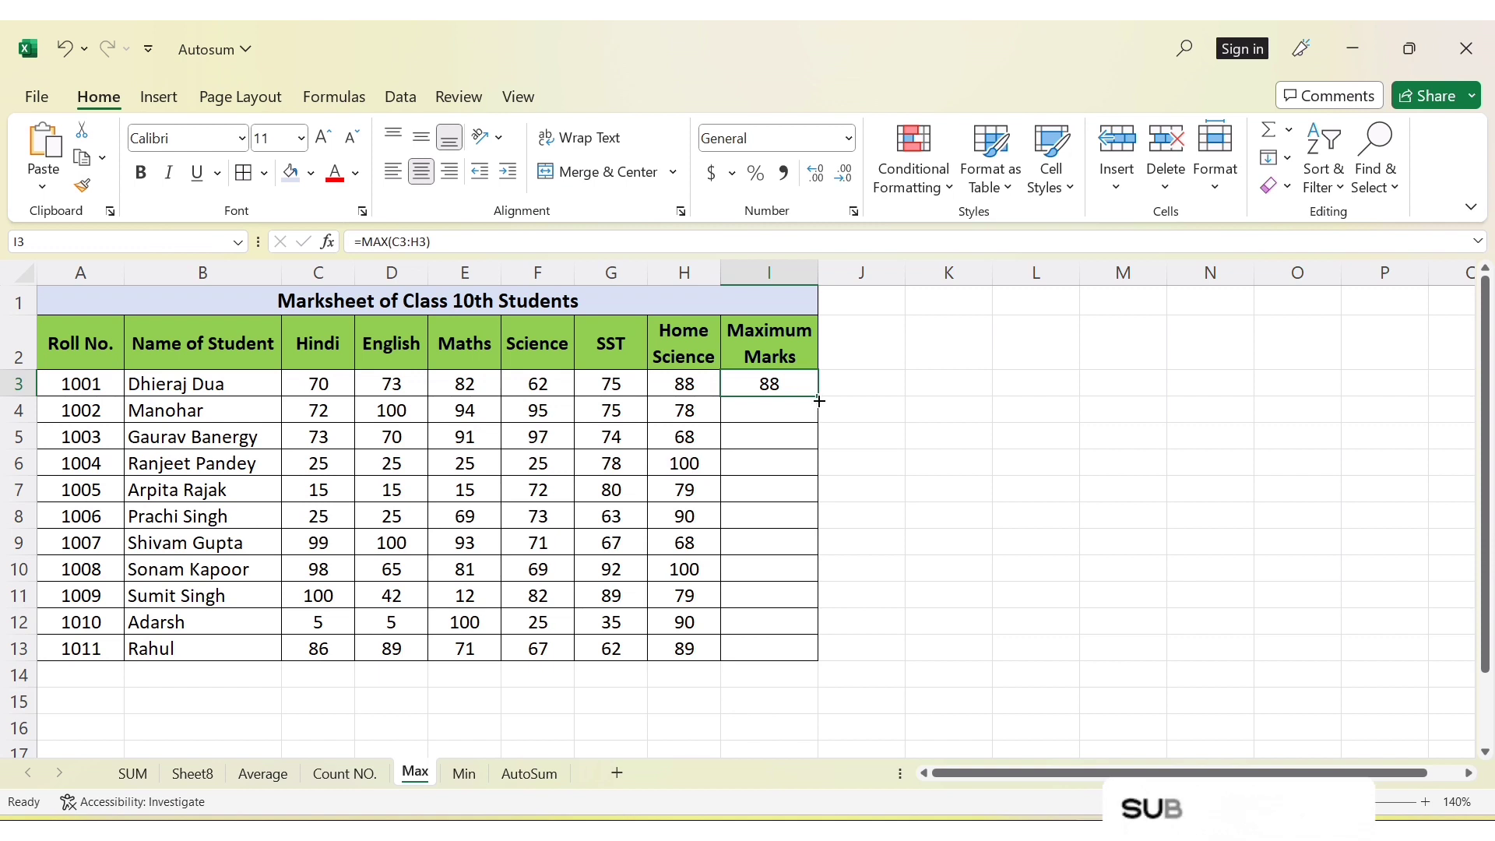
pyautogui.moveTo(819, 400); pyautogui.dragTo(819, 677)
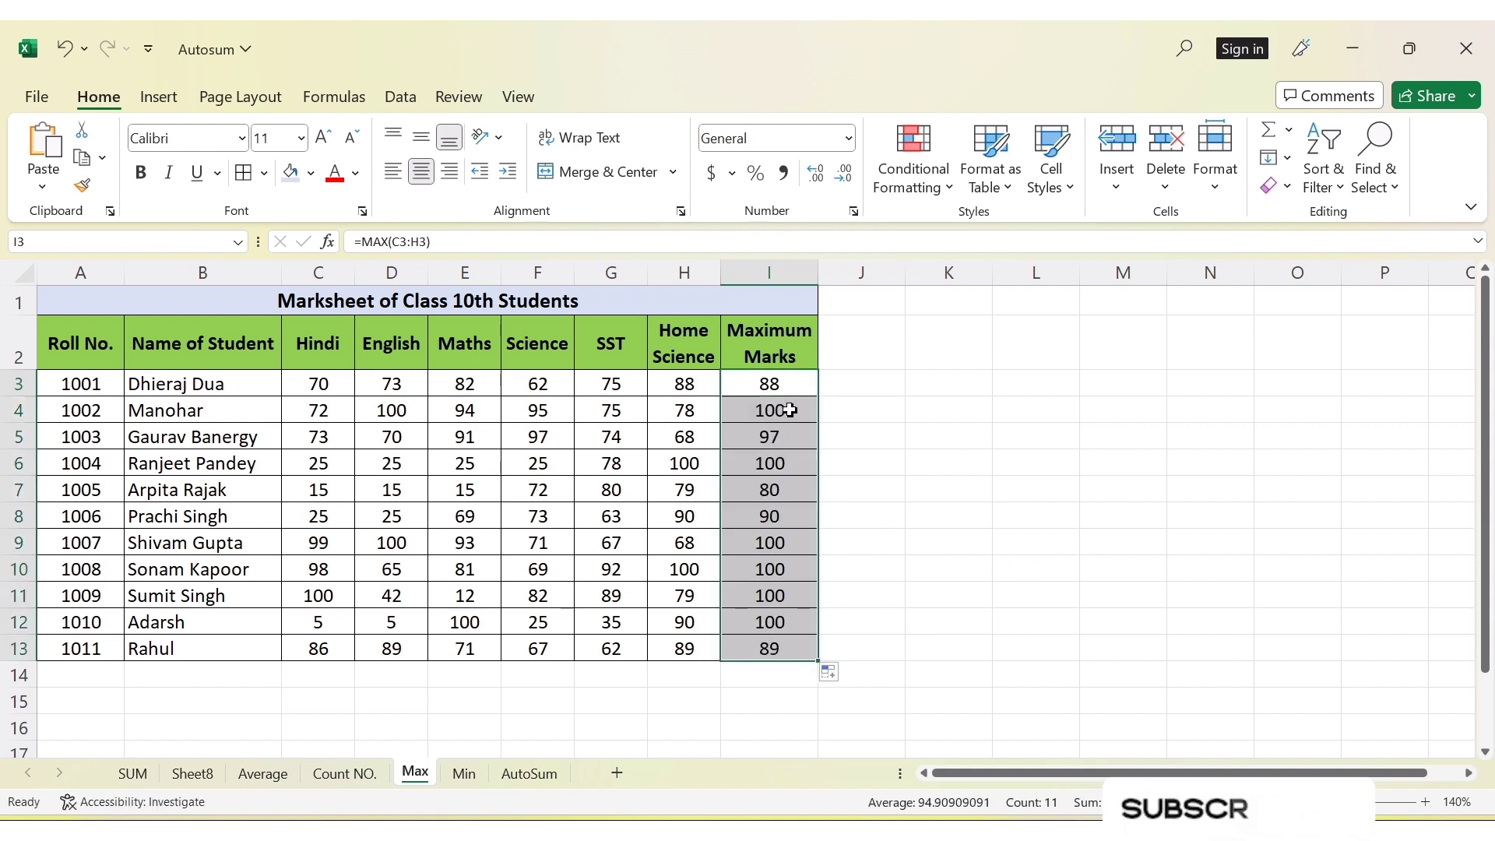
# On the Min sheet, find the minimum of C3:H3 in cell I3 with the AutoSum Min function and fill it down to I13
pyautogui.hotkey('ctrl', 'pagedown')
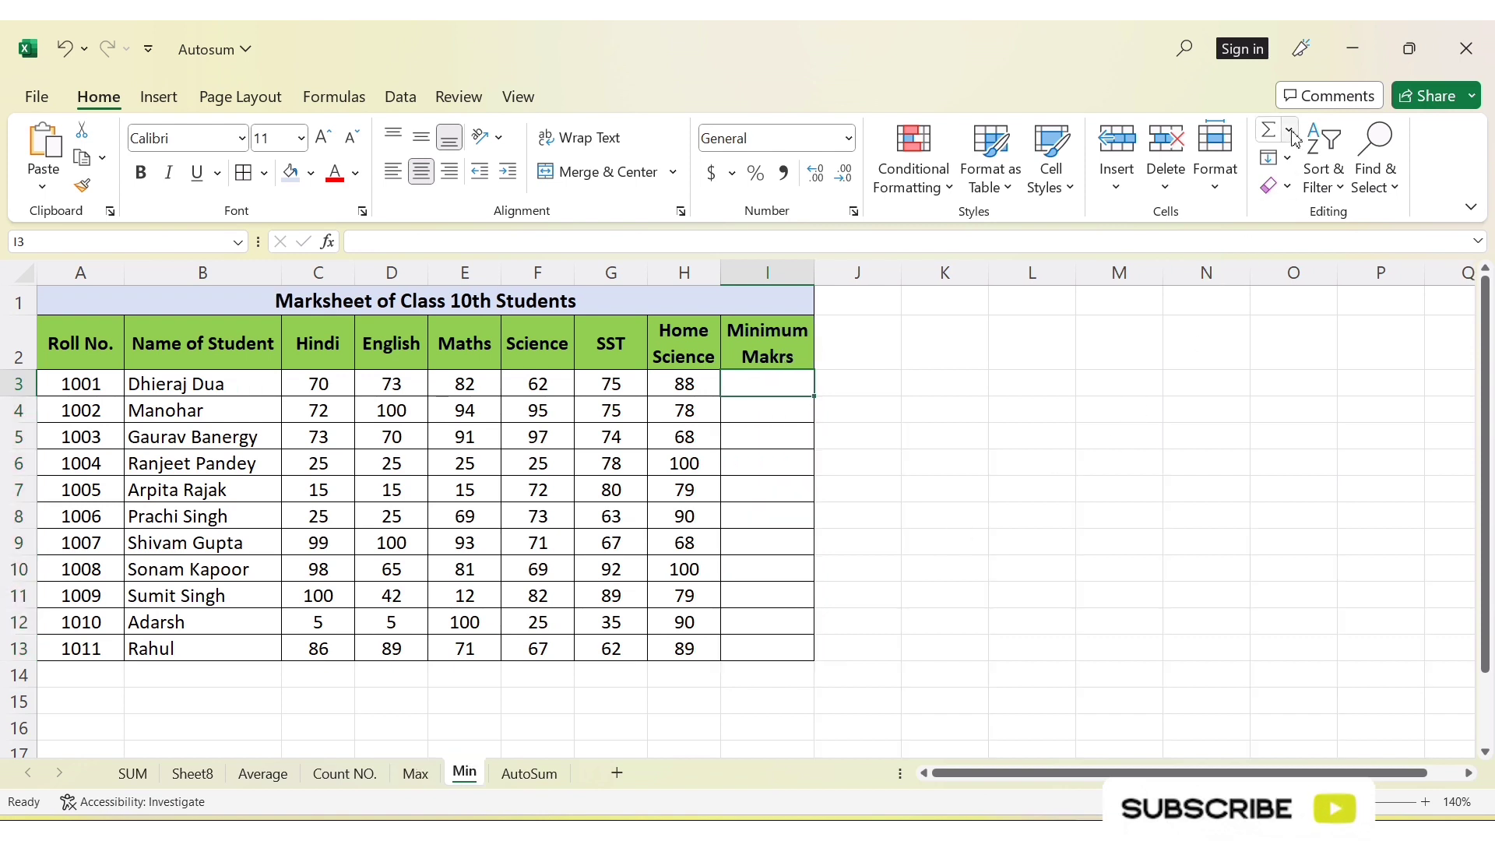
pyautogui.click(1290, 133)
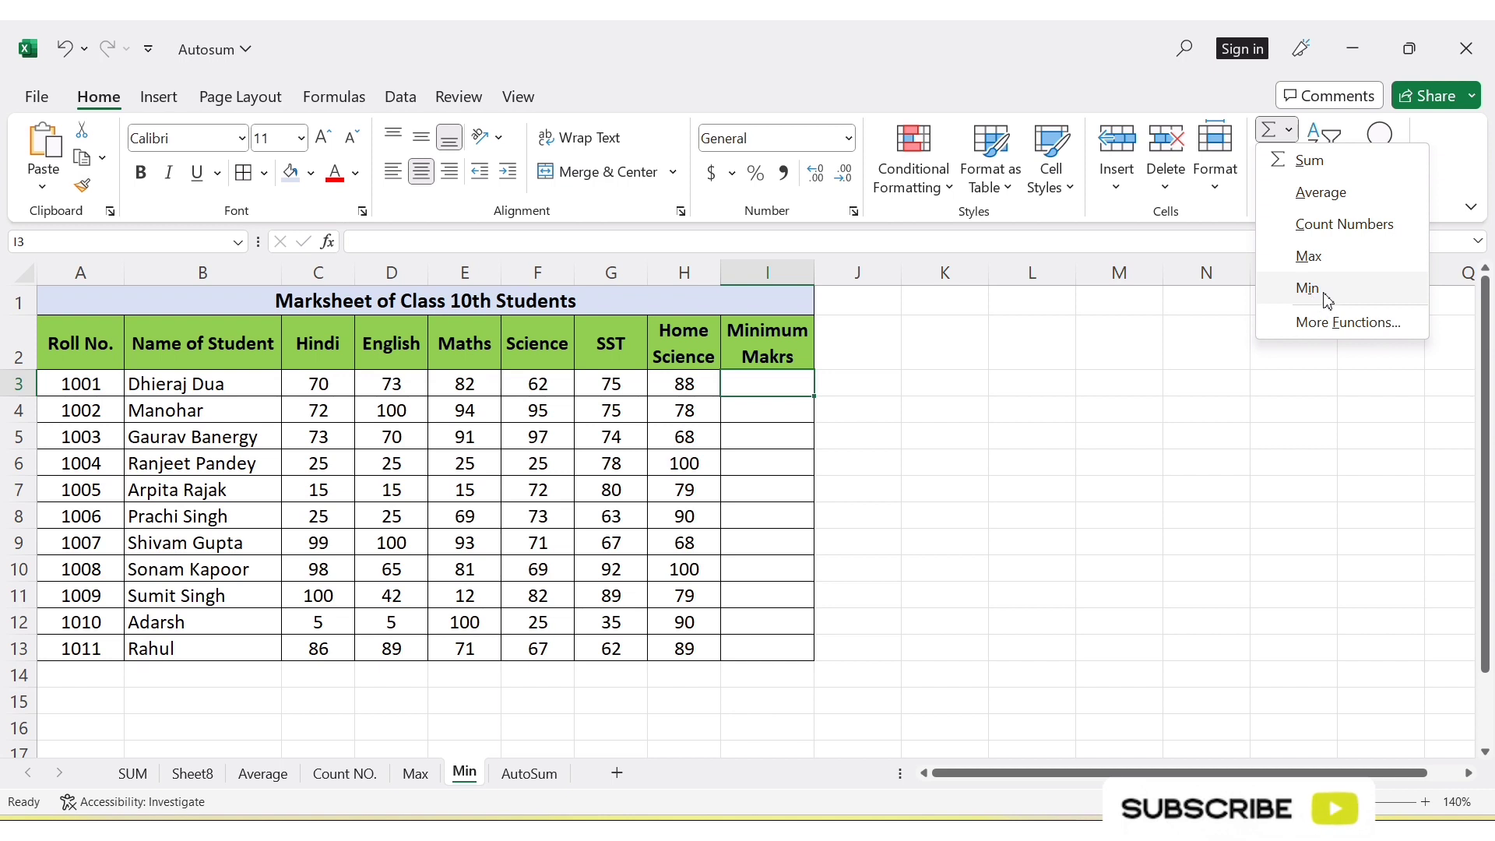
pyautogui.click(814, 592)
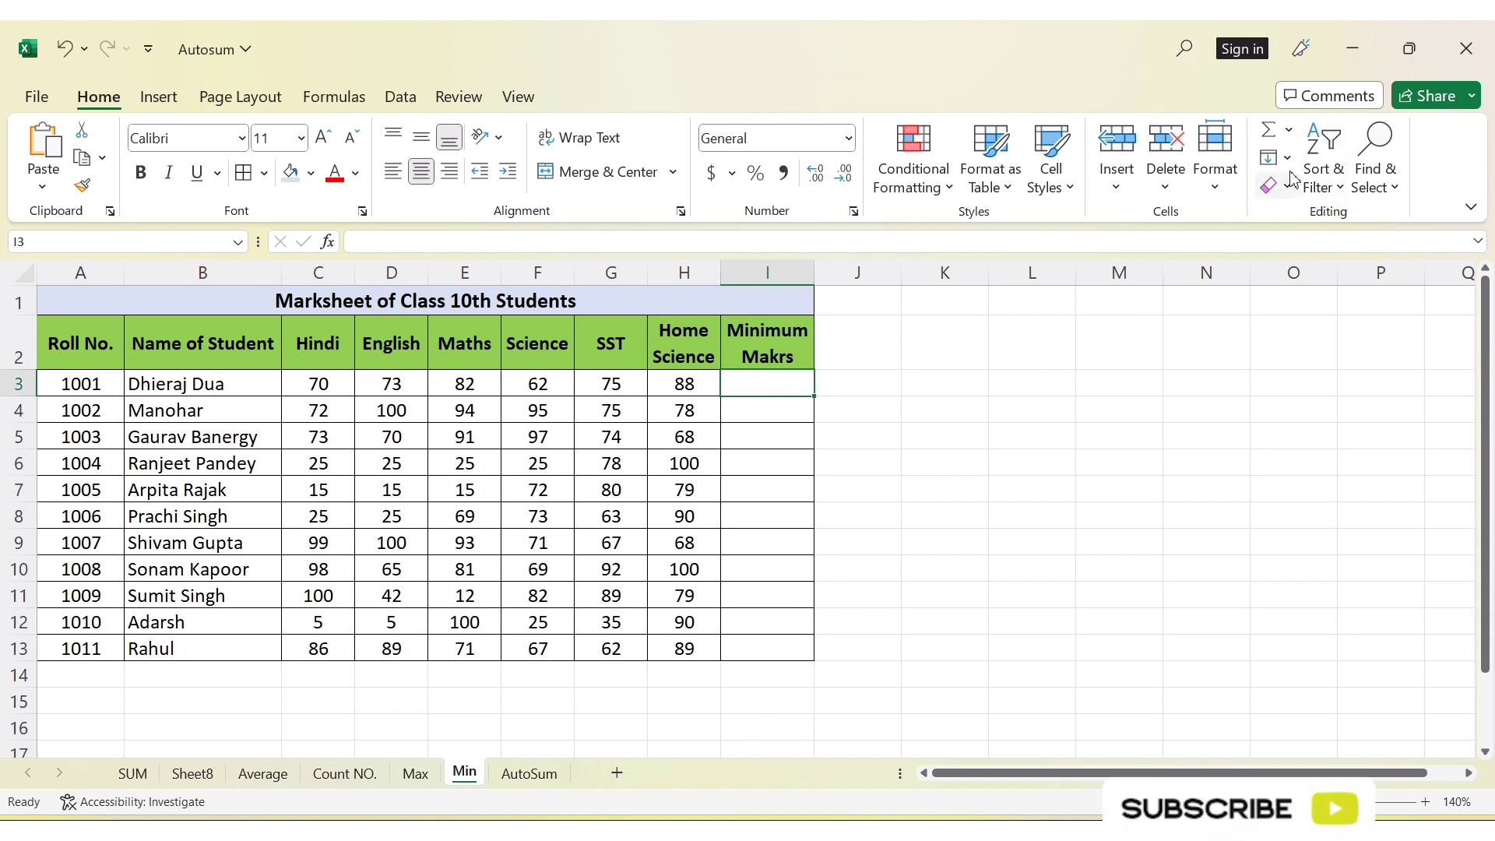
pyautogui.click(1289, 133)
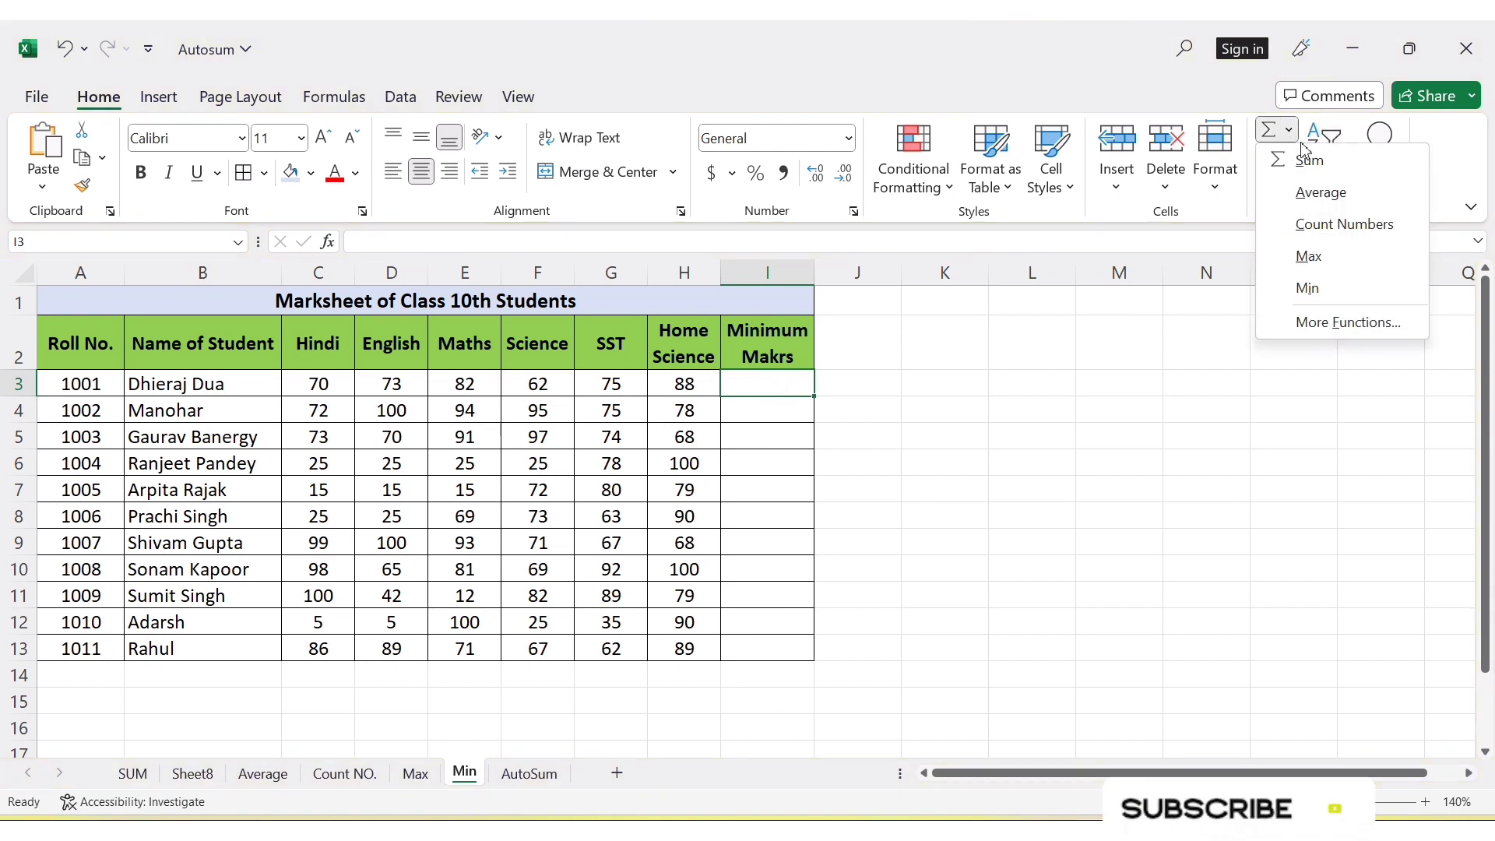
pyautogui.click(1320, 290)
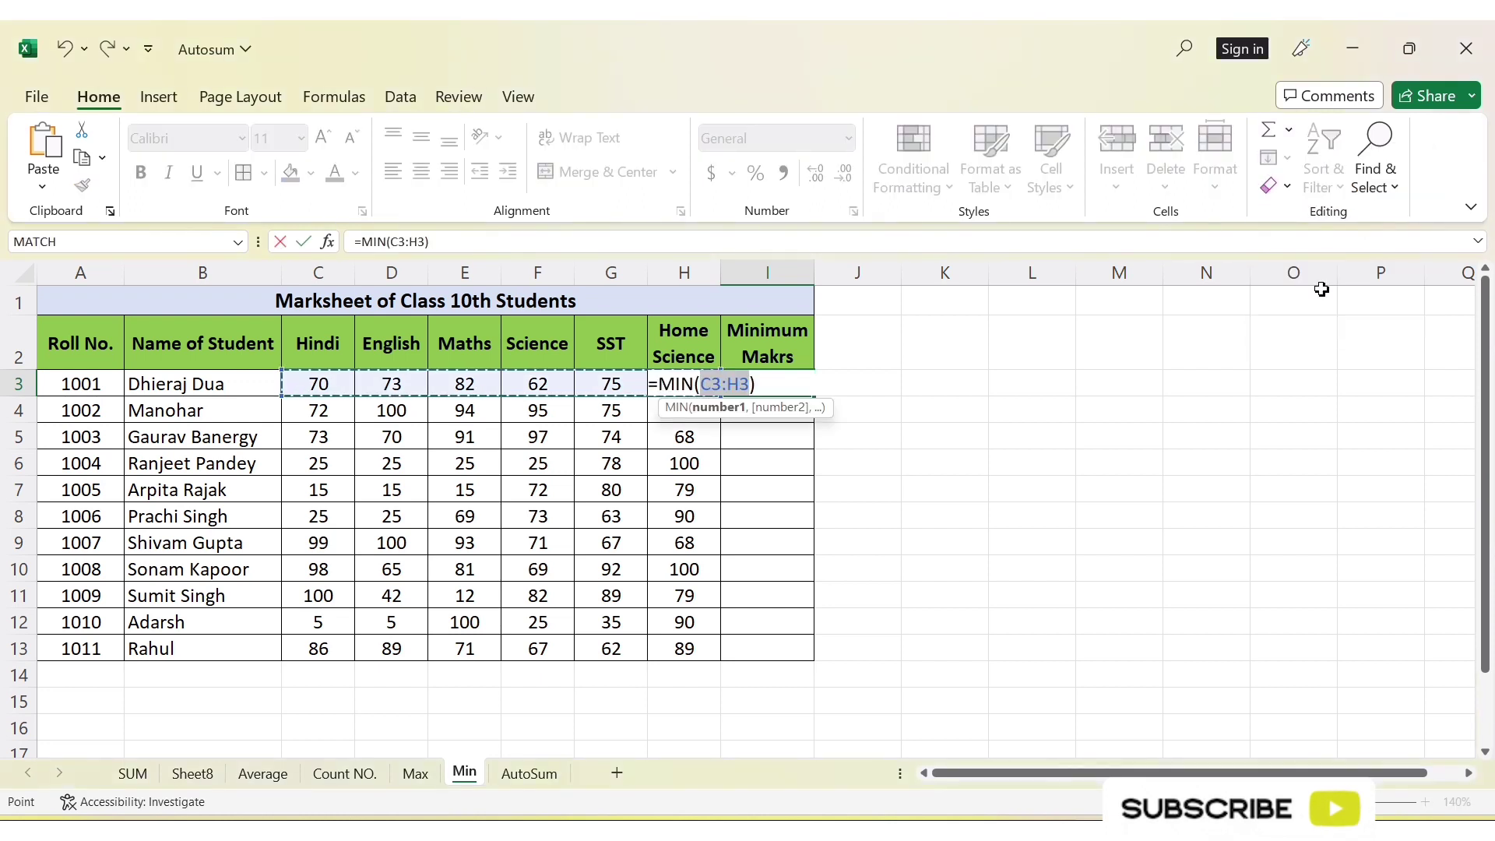
pyautogui.press('Return')
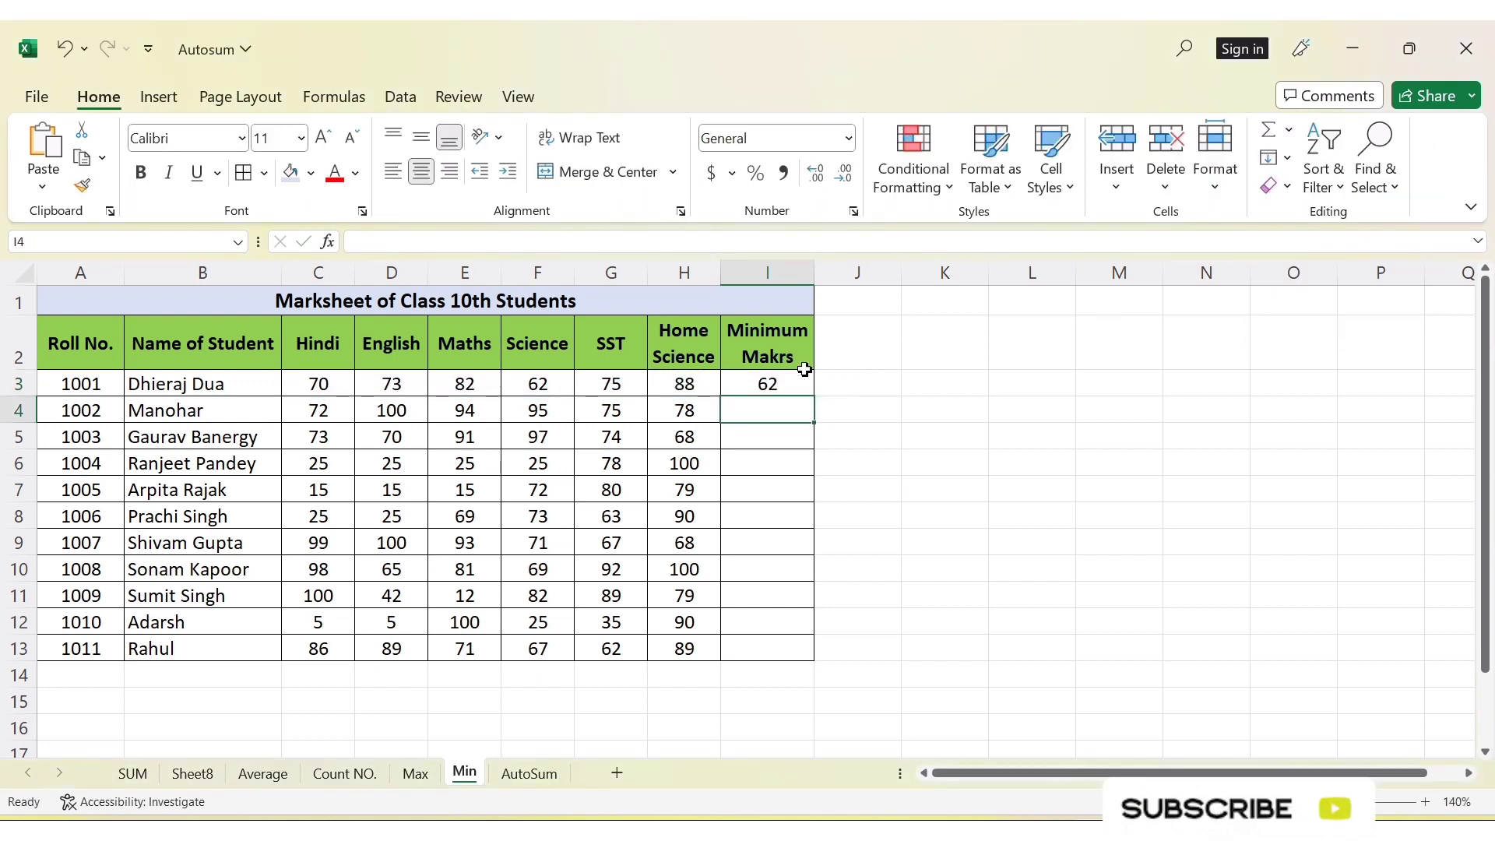
pyautogui.click(775, 392)
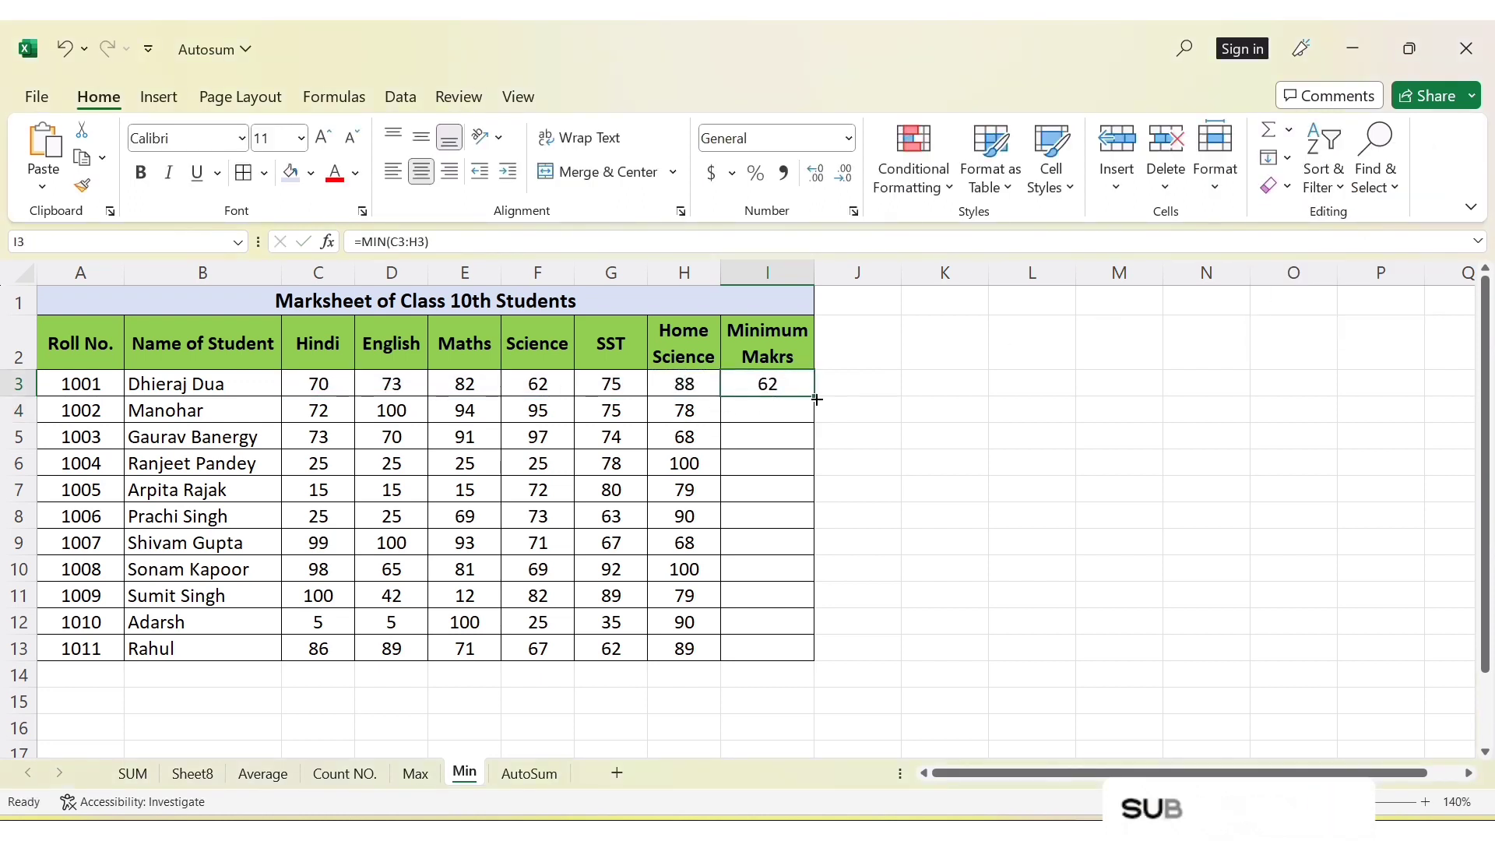
pyautogui.moveTo(815, 400); pyautogui.dragTo(815, 657)
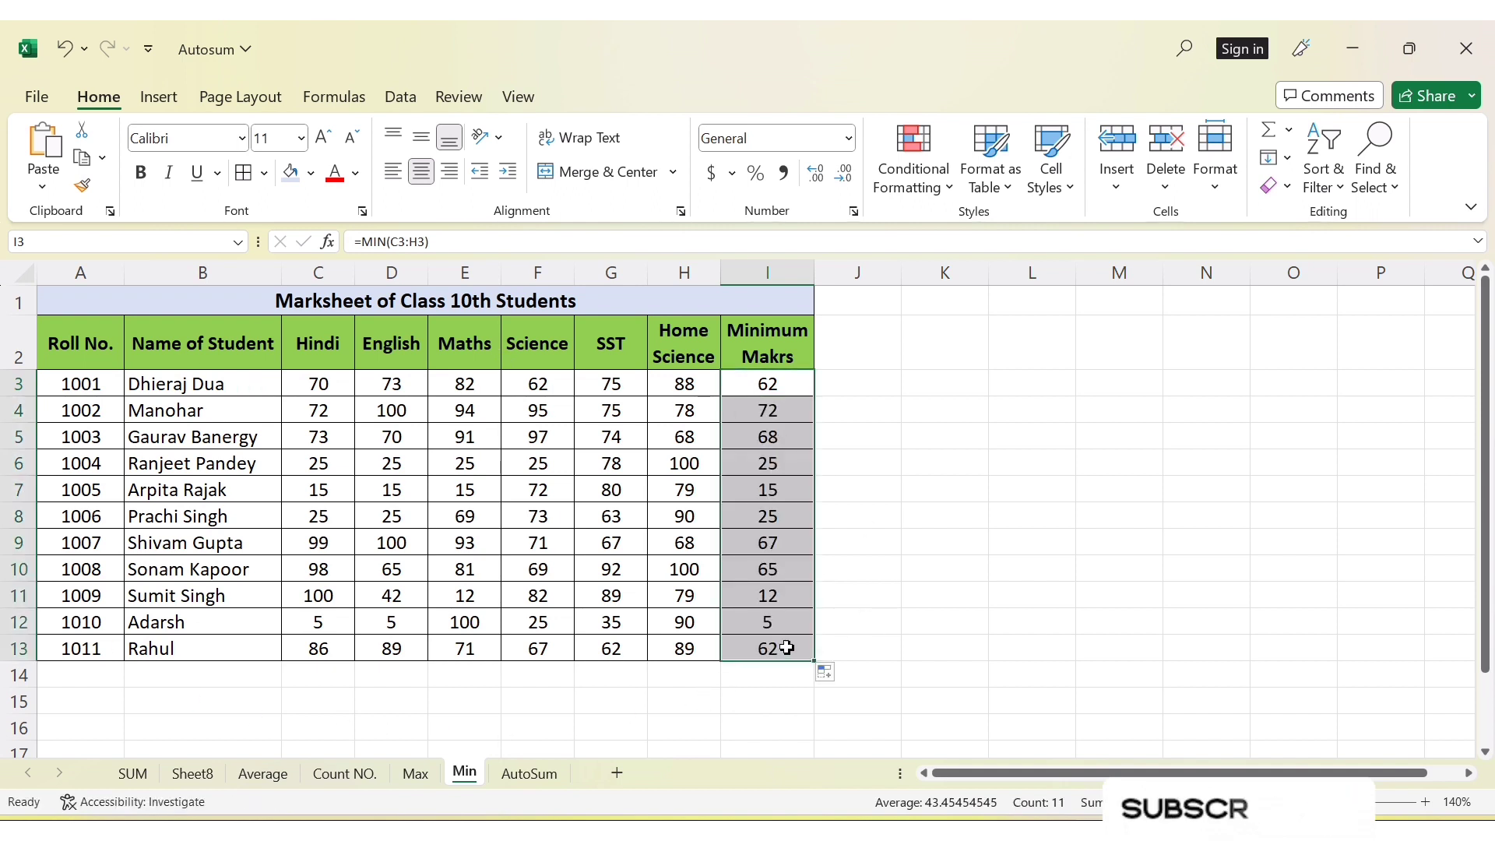
pyautogui.click(781, 623)
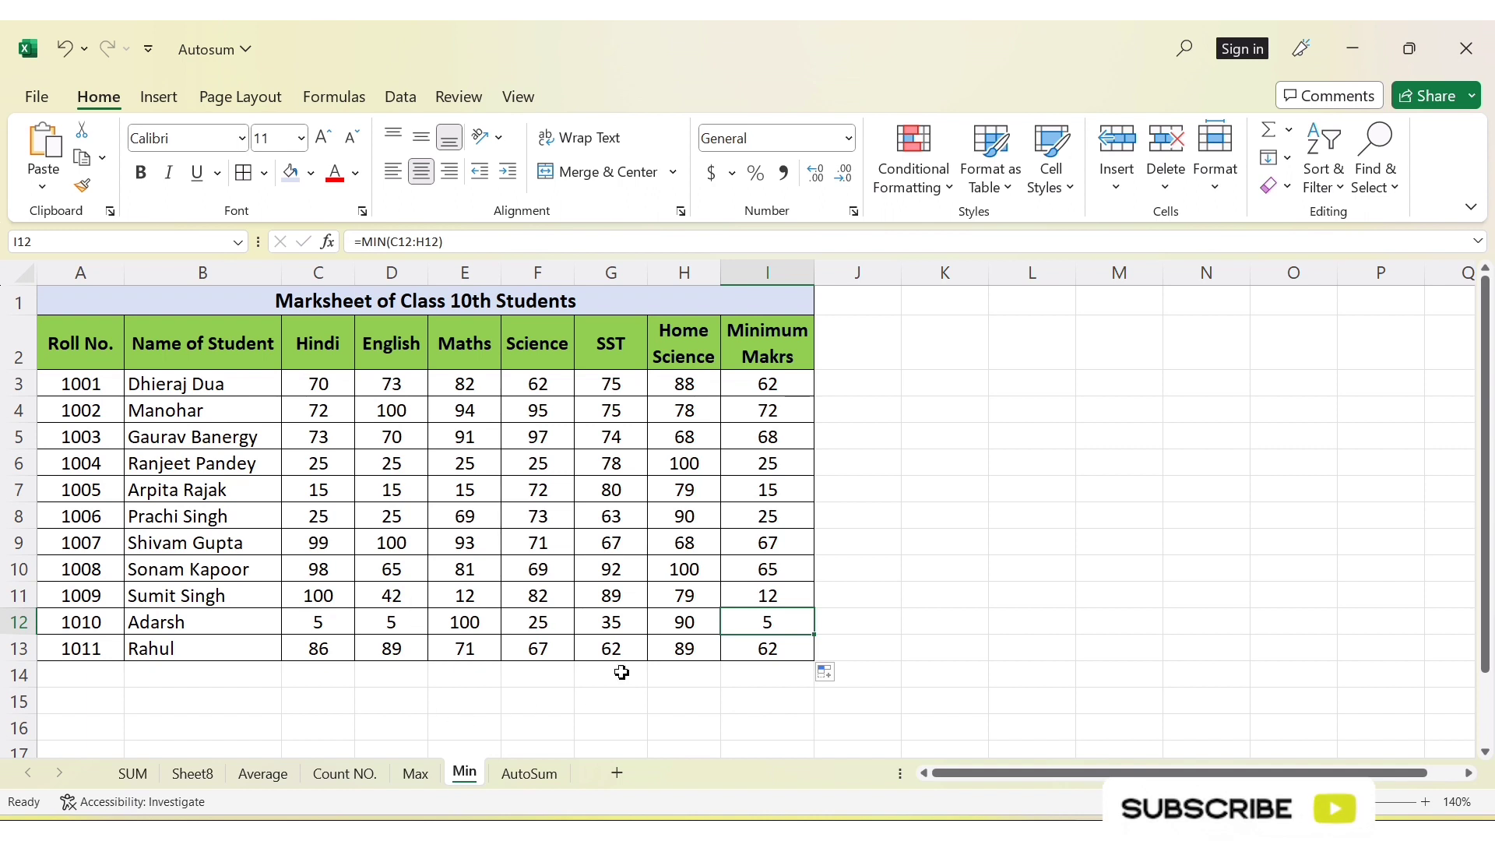
pyautogui.click(1288, 130)
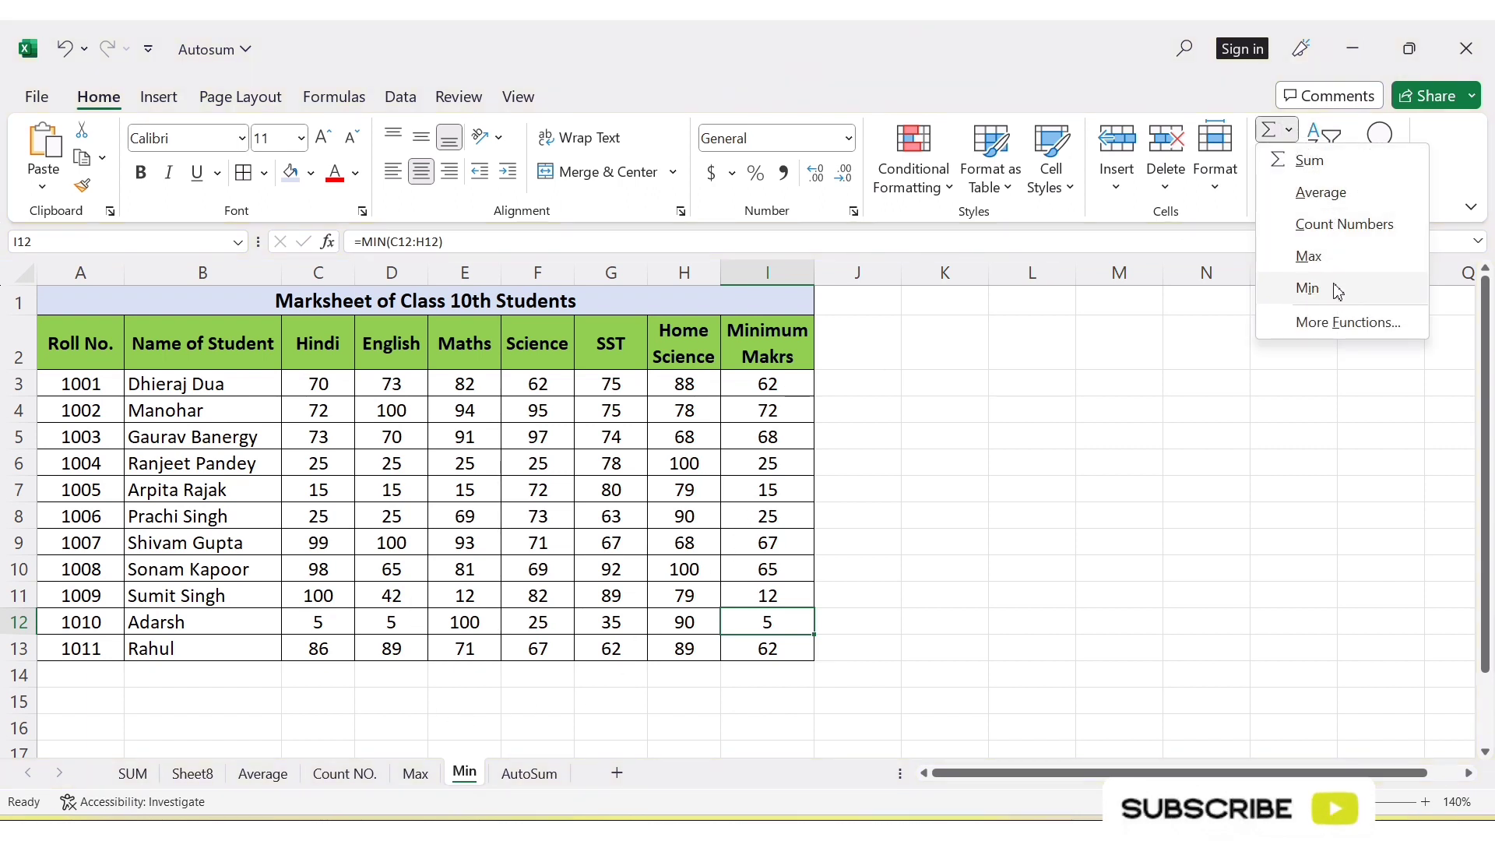
pyautogui.click(734, 523)
pyautogui.click(730, 445)
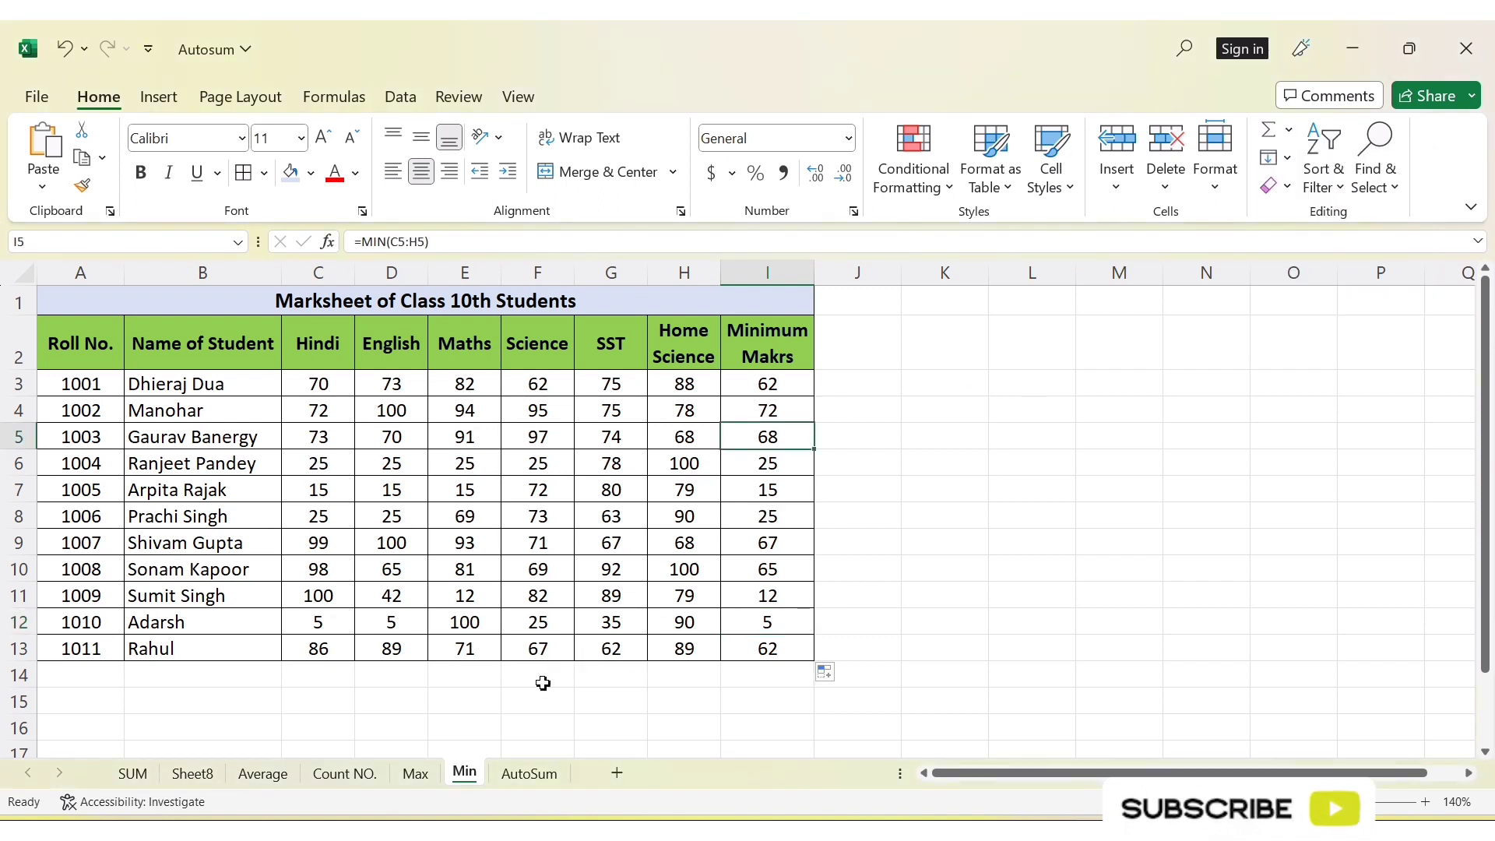
# Switch to the AutoSum sheet and review the Total Marks, Percentage, Count Numbers, Maximum Marks and Minimum Marks columns in row 3
pyautogui.click(527, 779)
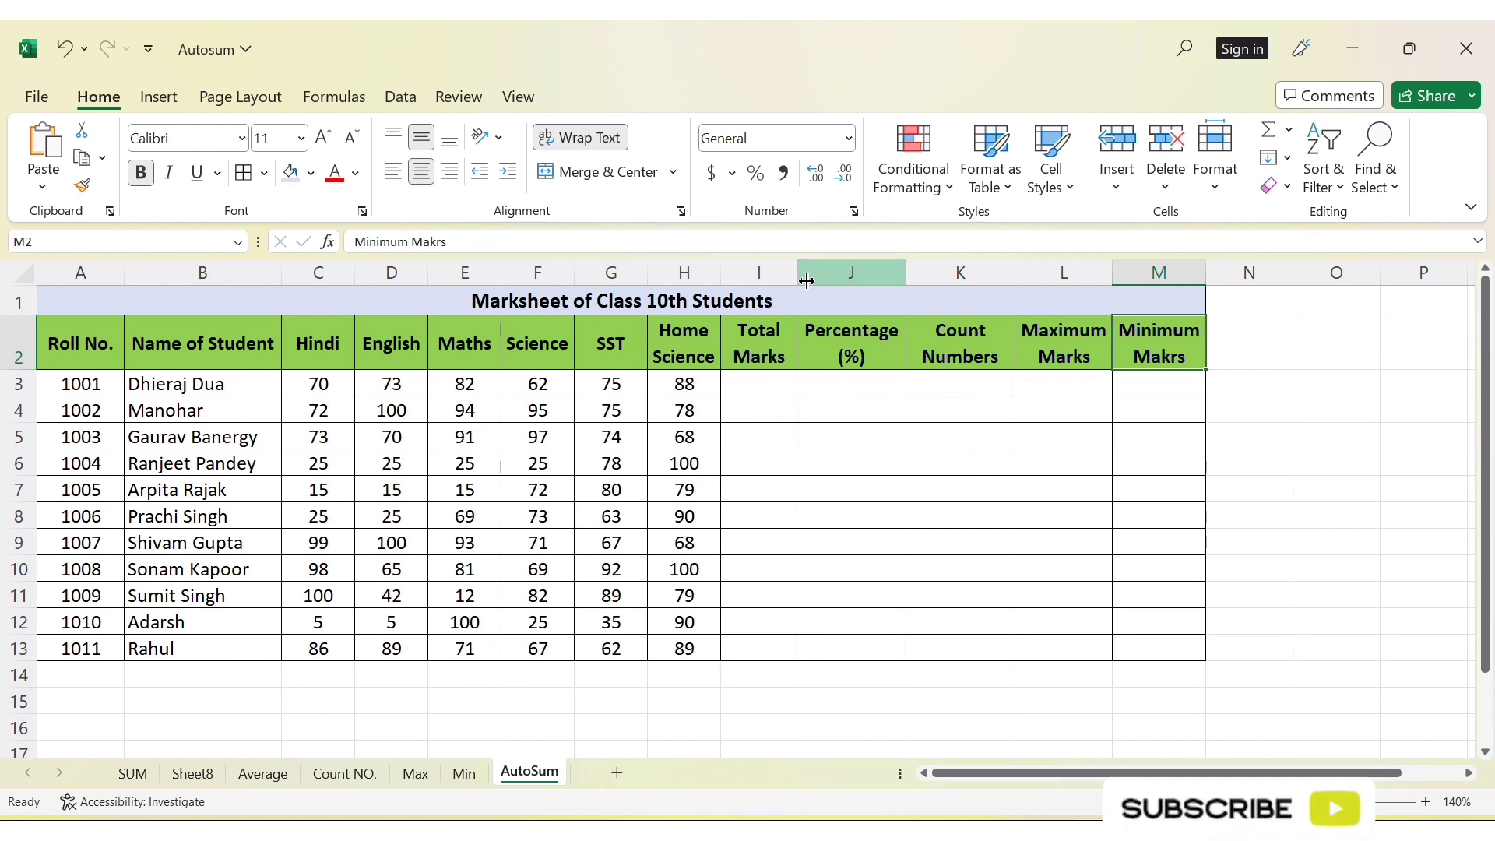
pyautogui.click(769, 384)
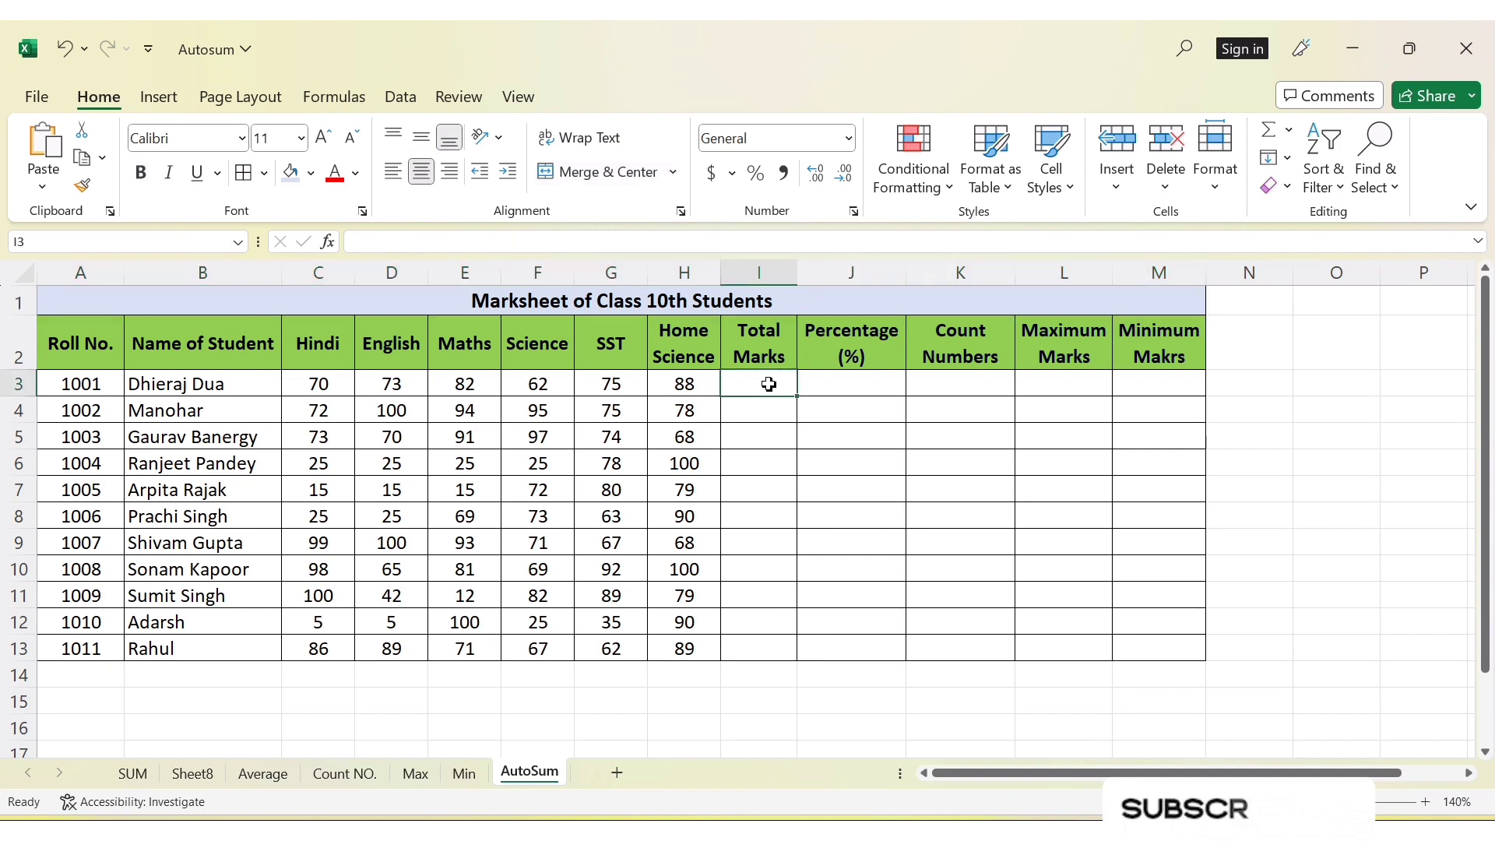
pyautogui.click(856, 384)
pyautogui.click(976, 383)
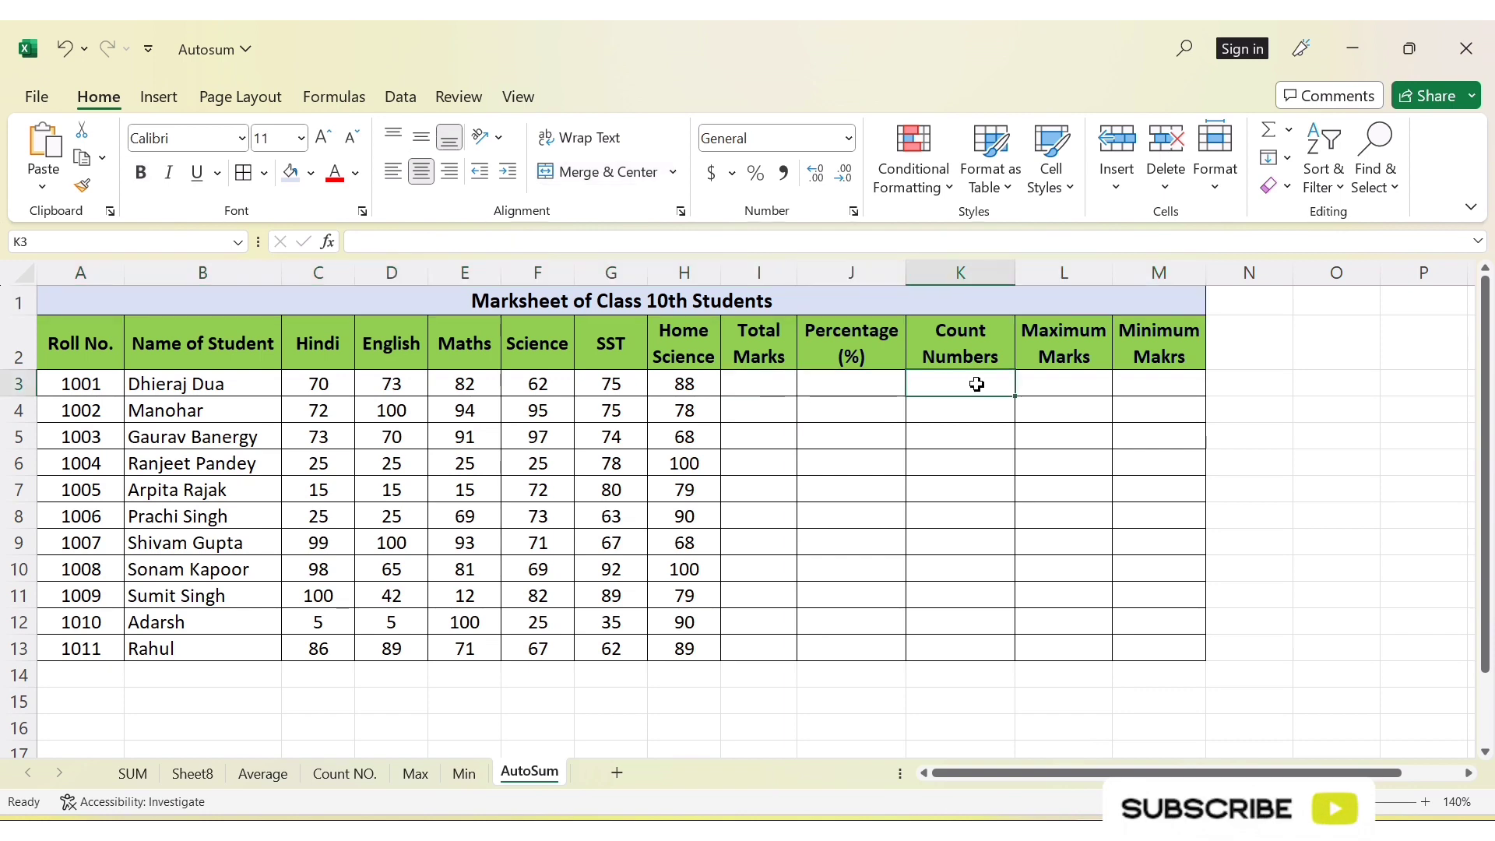
pyautogui.click(1071, 387)
pyautogui.click(1191, 387)
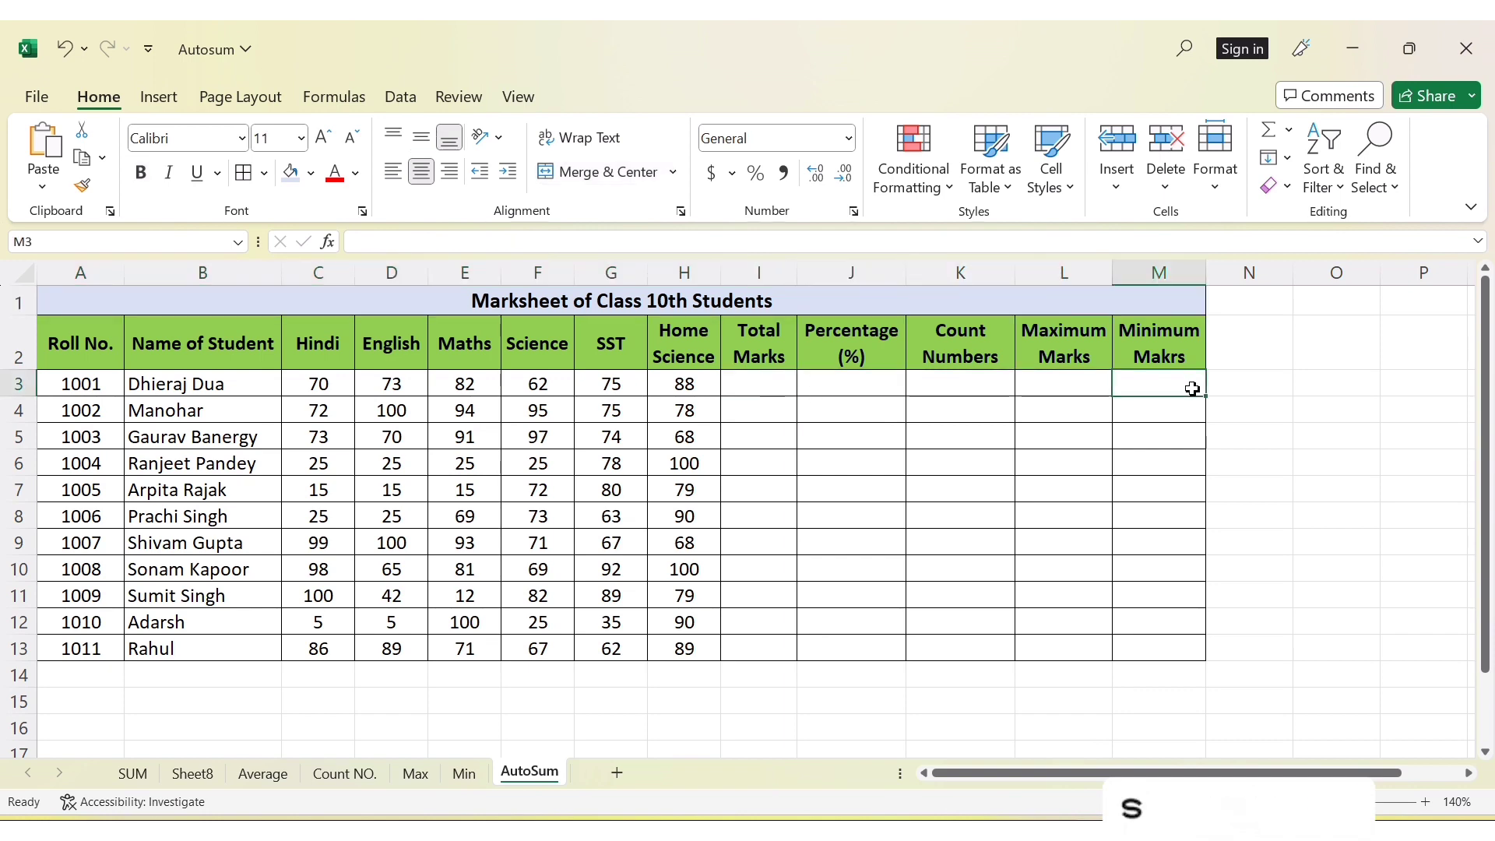
pyautogui.click(1290, 131)
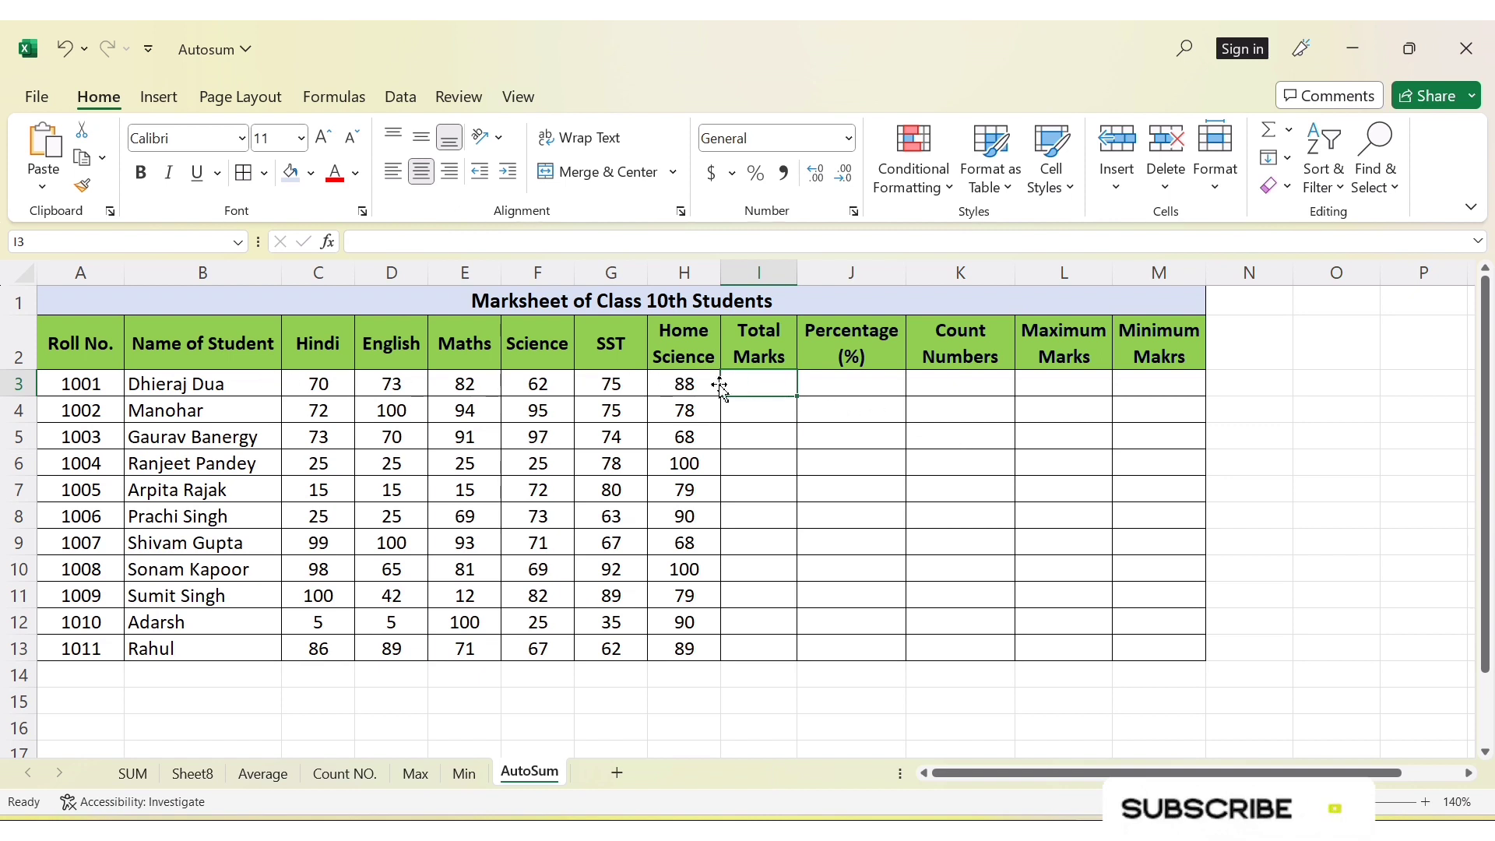
# Total the first student's marks in cell I3 with =SUM(C3:H3) and fill the formula down to I13
pyautogui.write('=')
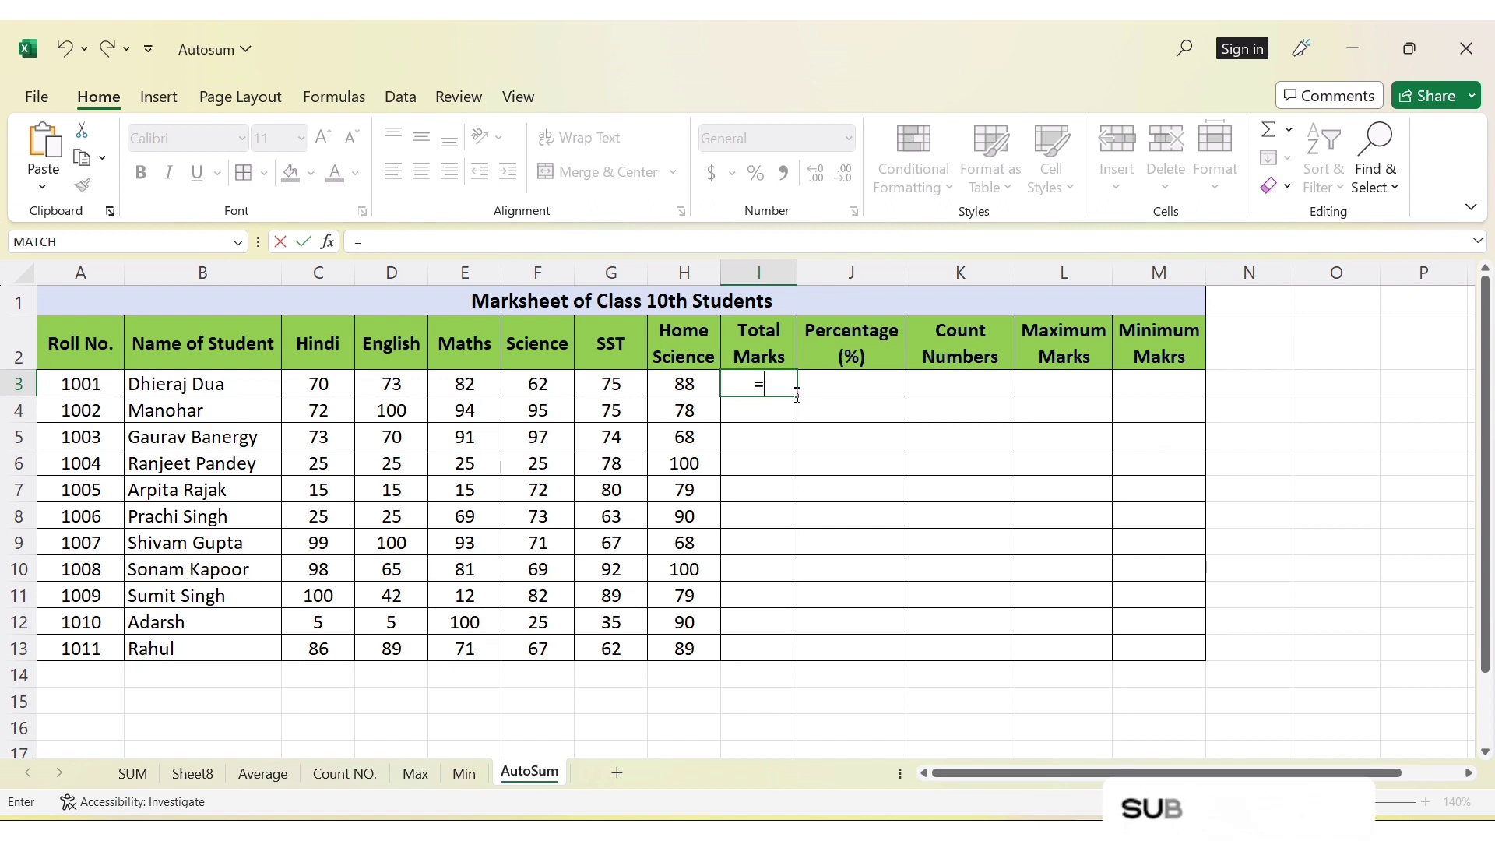
pyautogui.write('sum')
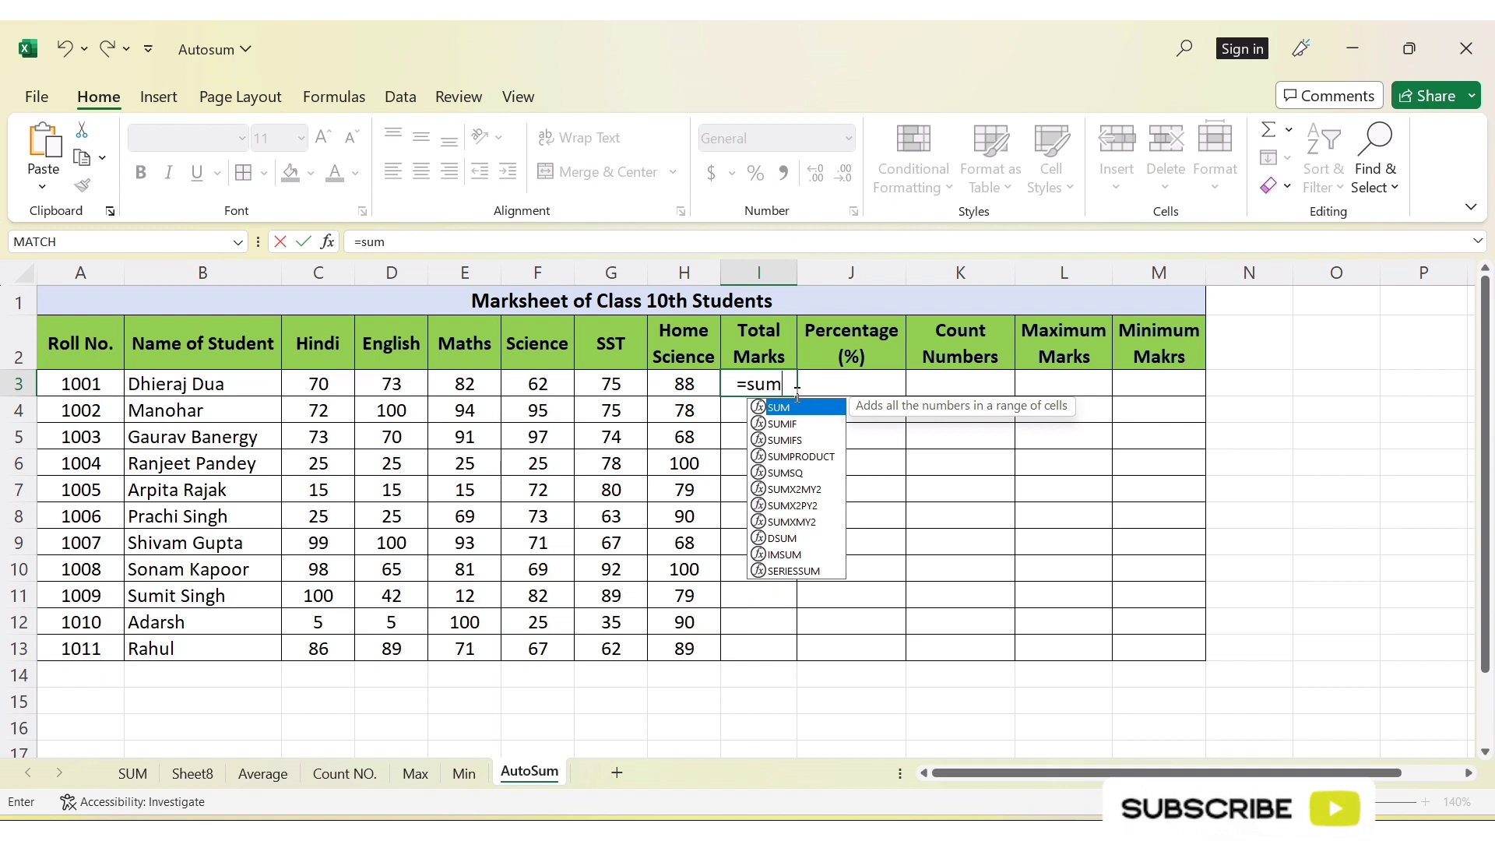
pyautogui.doubleClick(796, 415)
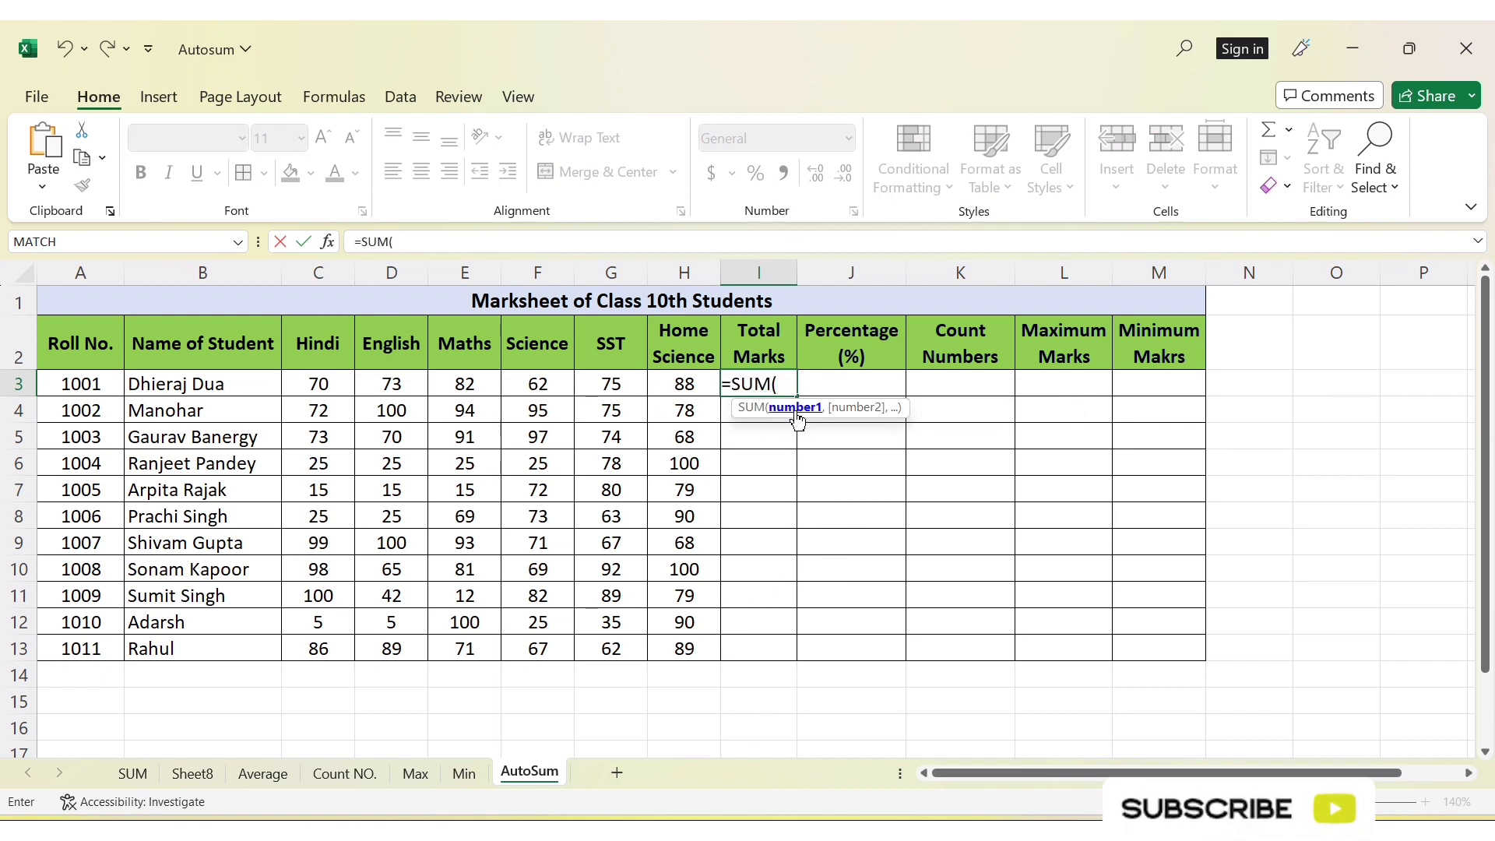
pyautogui.click(317, 384)
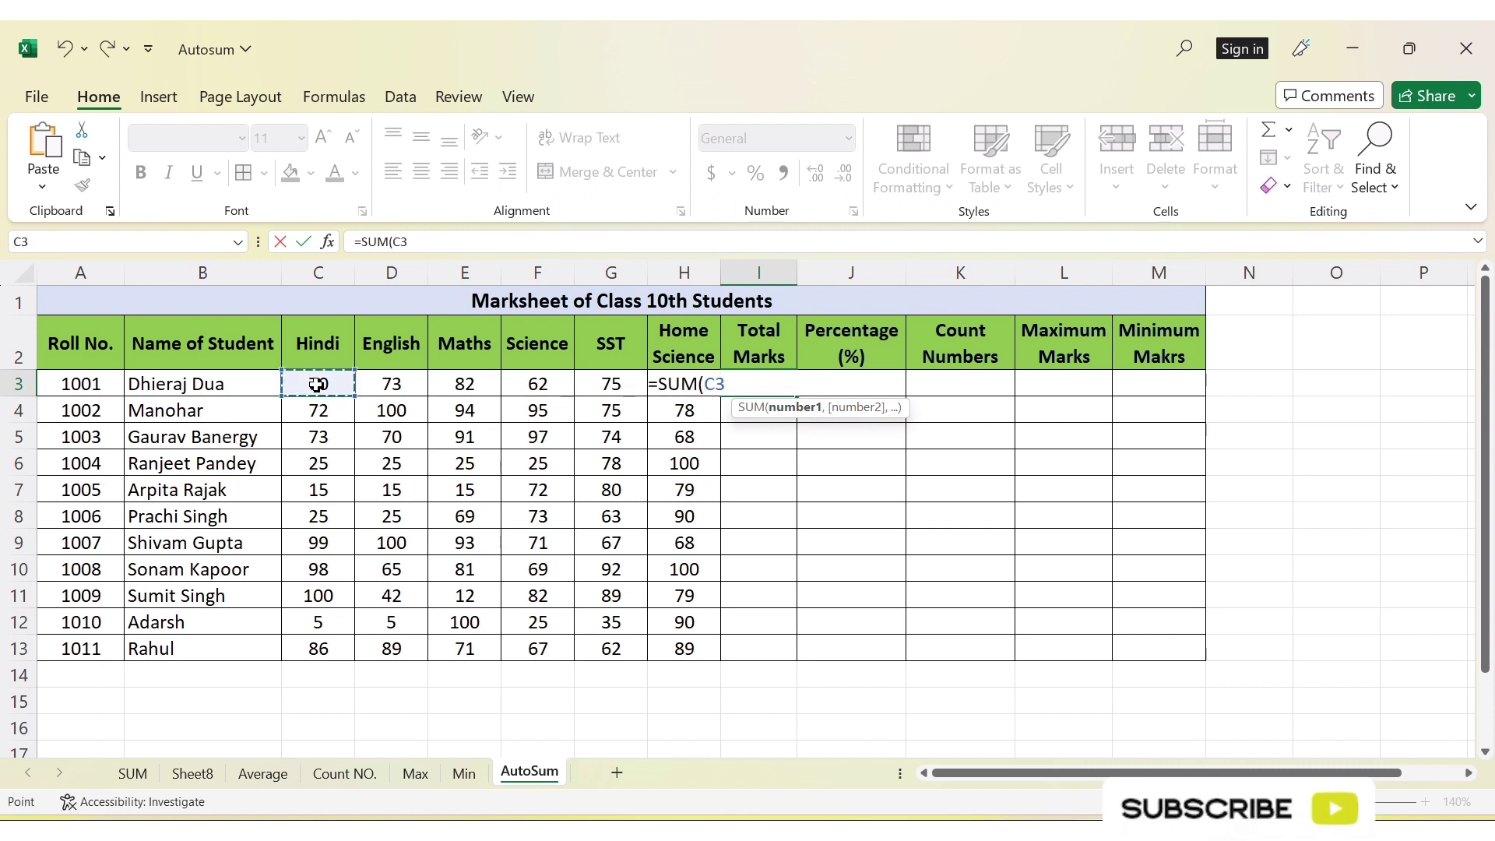
pyautogui.moveTo(317, 384); pyautogui.dragTo(682, 384)
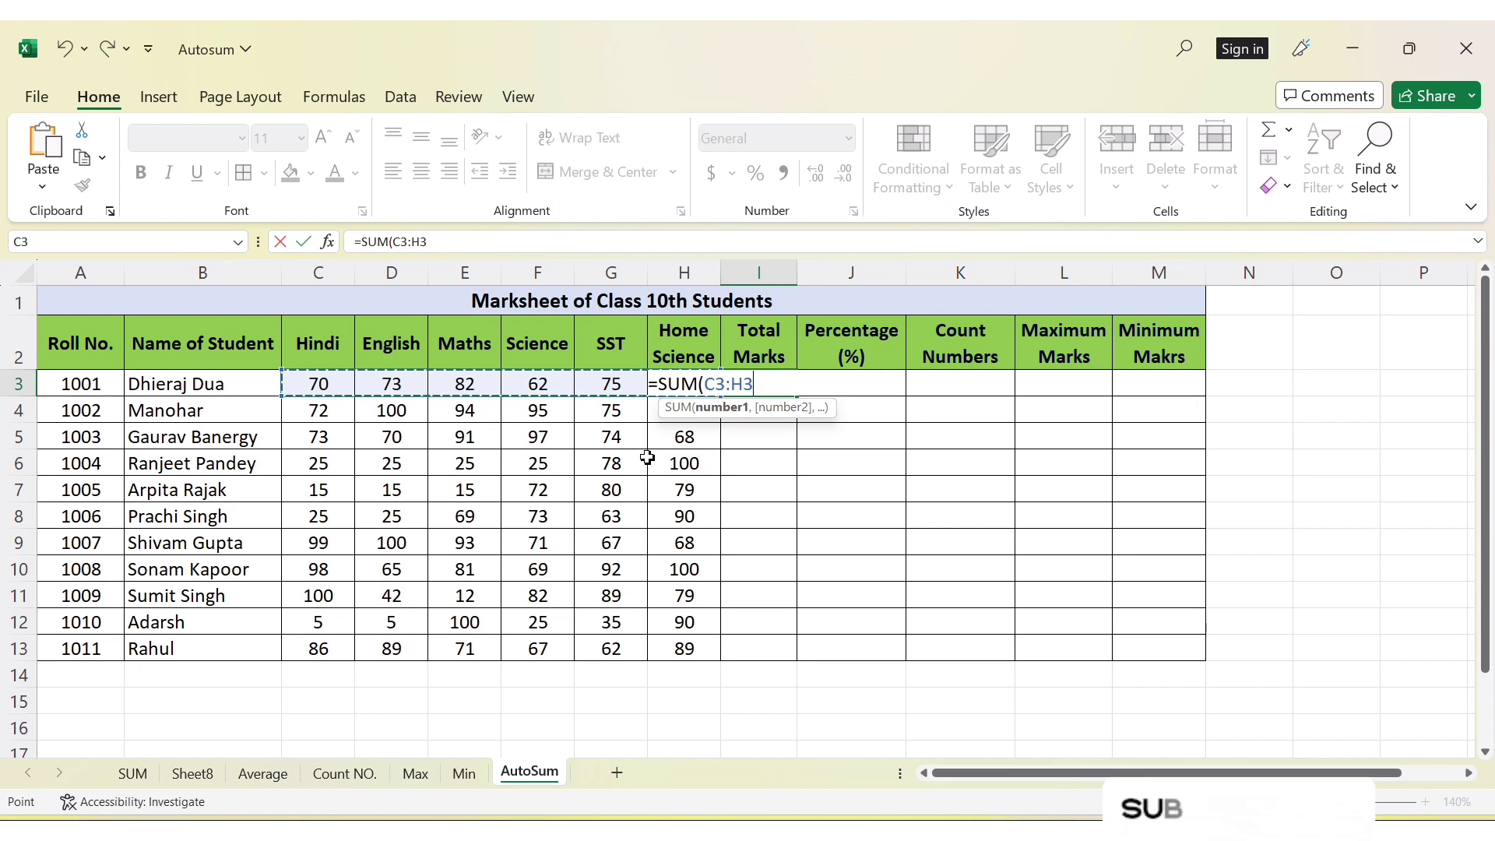
pyautogui.write(')')
pyautogui.press('Return')
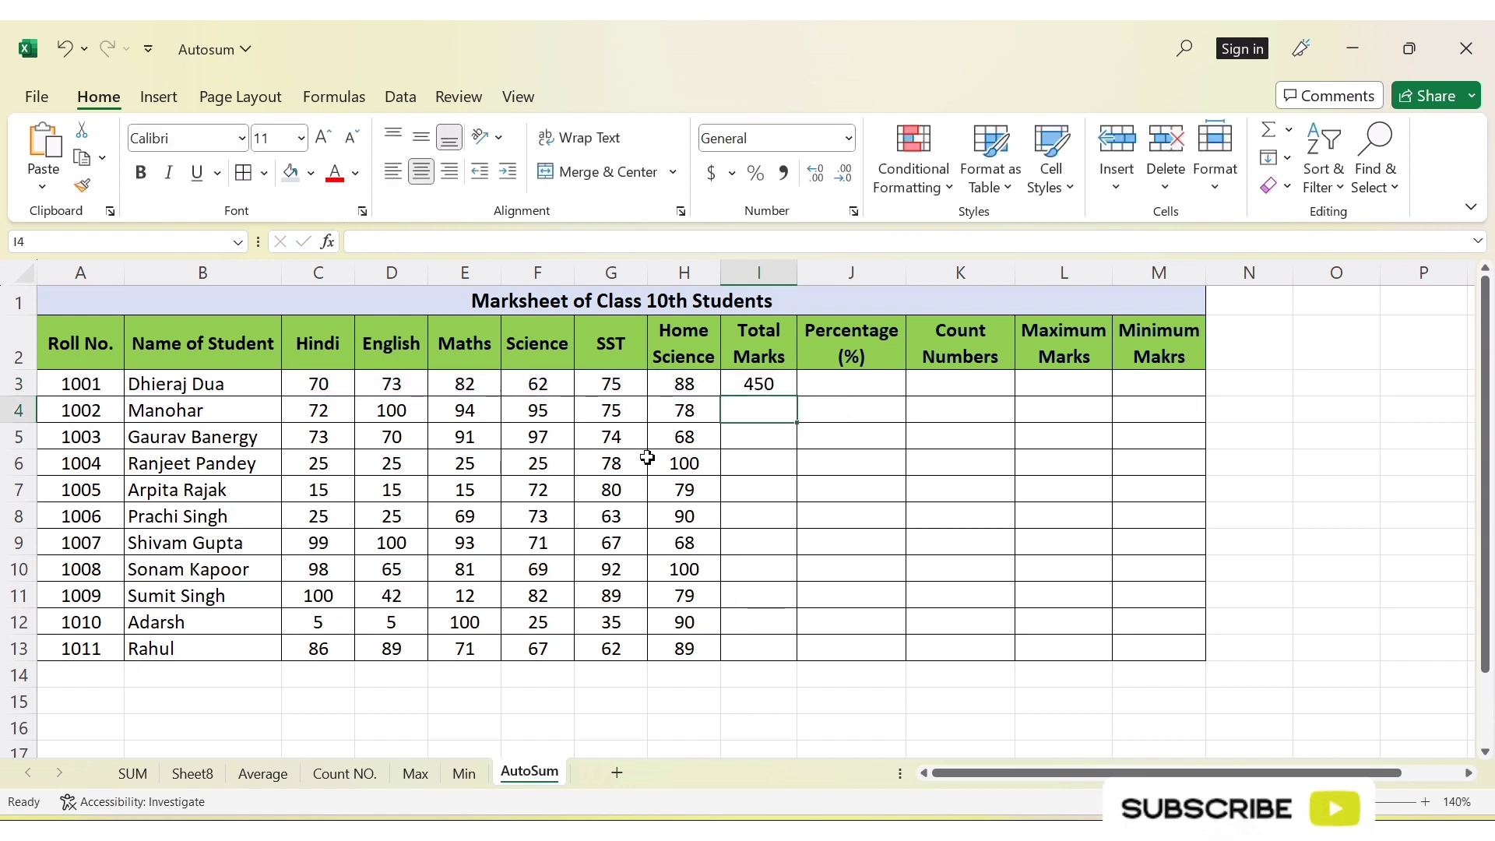
pyautogui.click(762, 383)
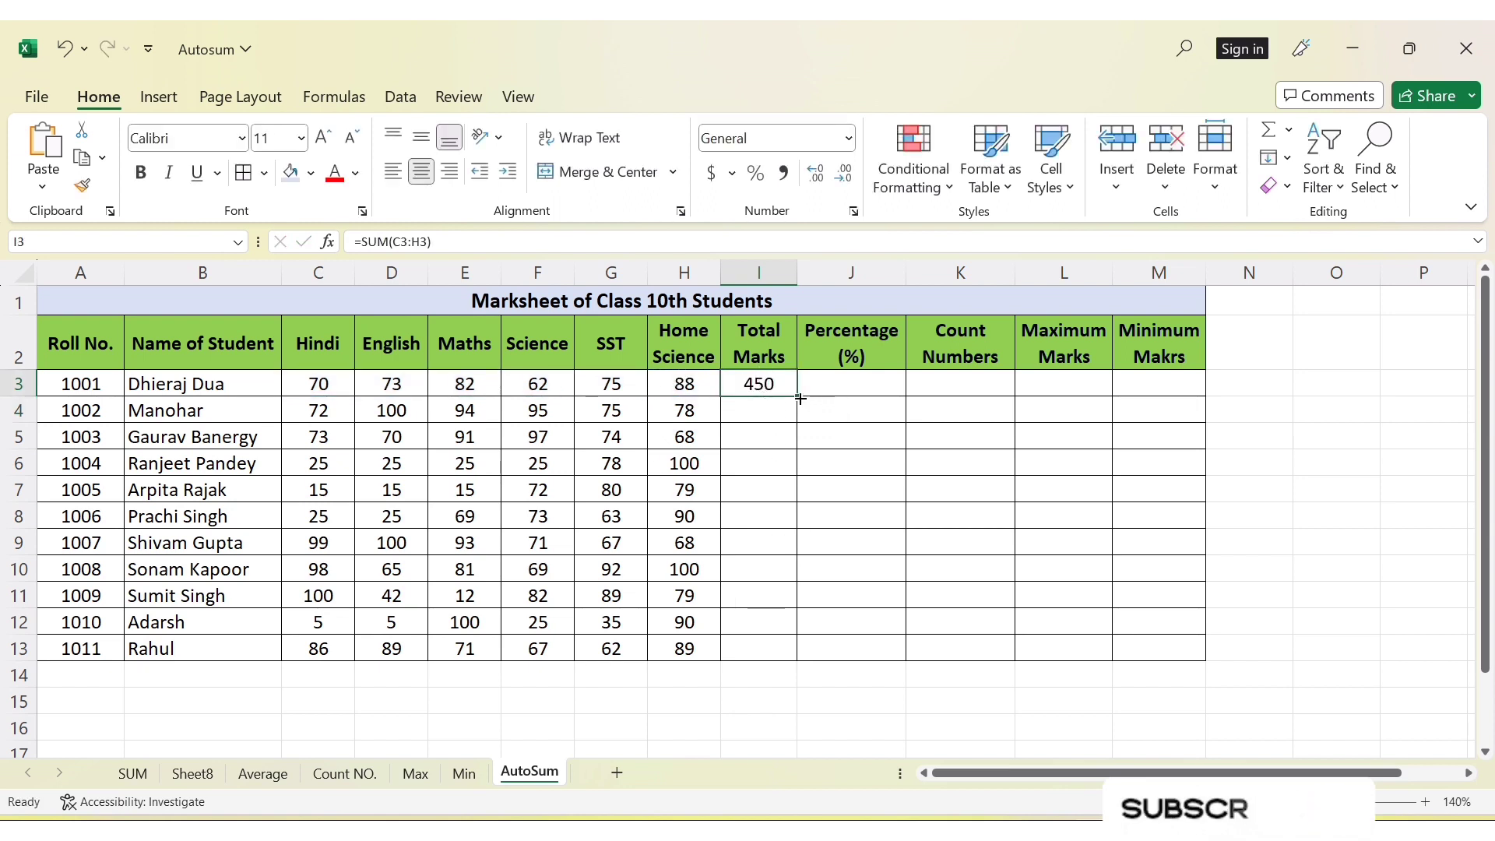
pyautogui.moveTo(799, 398); pyautogui.dragTo(800, 656)
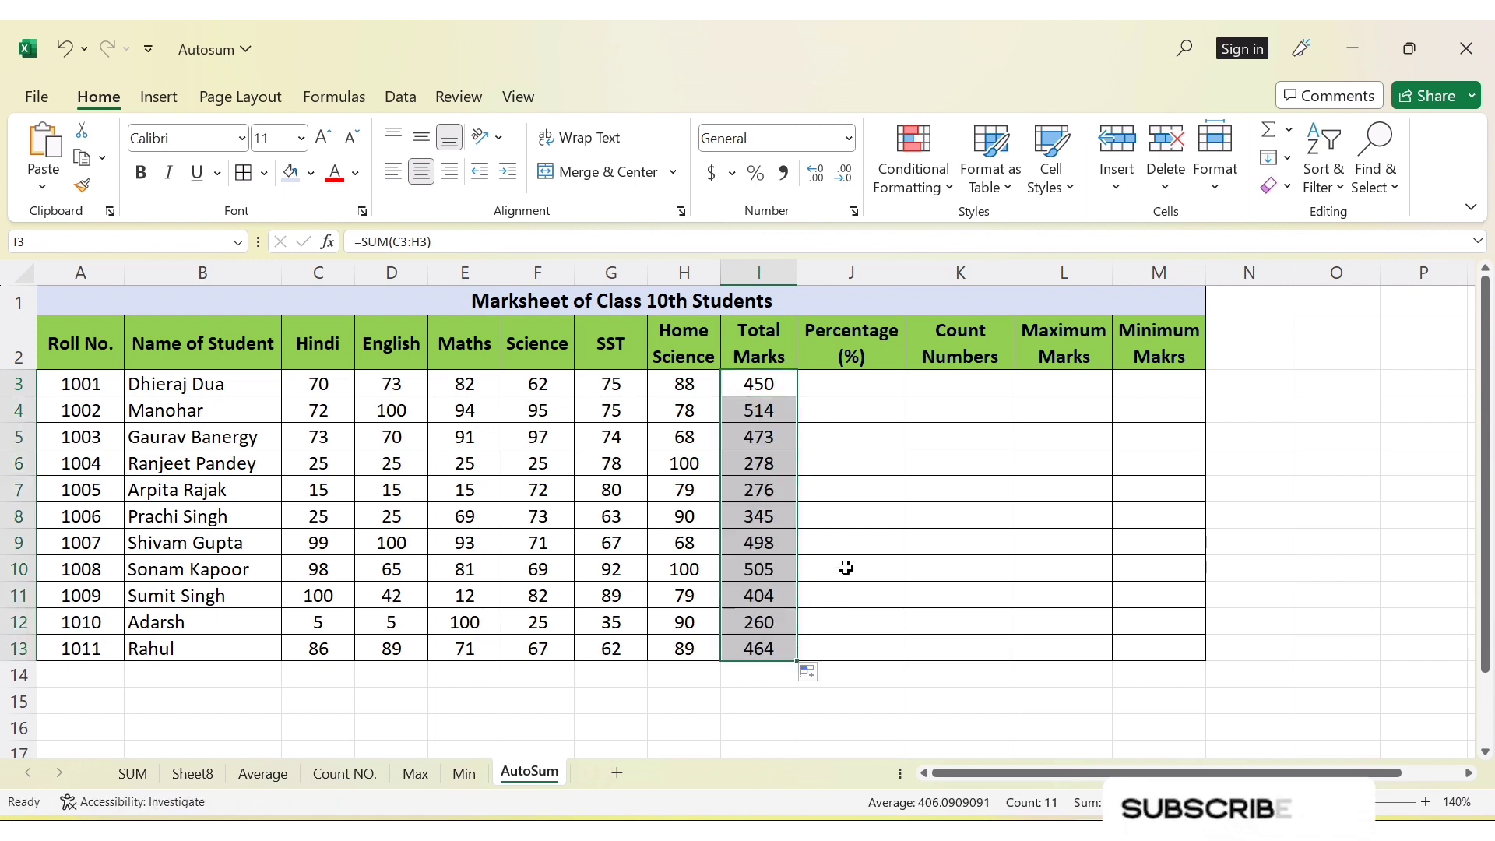
# Calculate the first student's percentage in cell J3 with =AVERAGE(C3:H3) and fill the formula down to J13
pyautogui.click(854, 388)
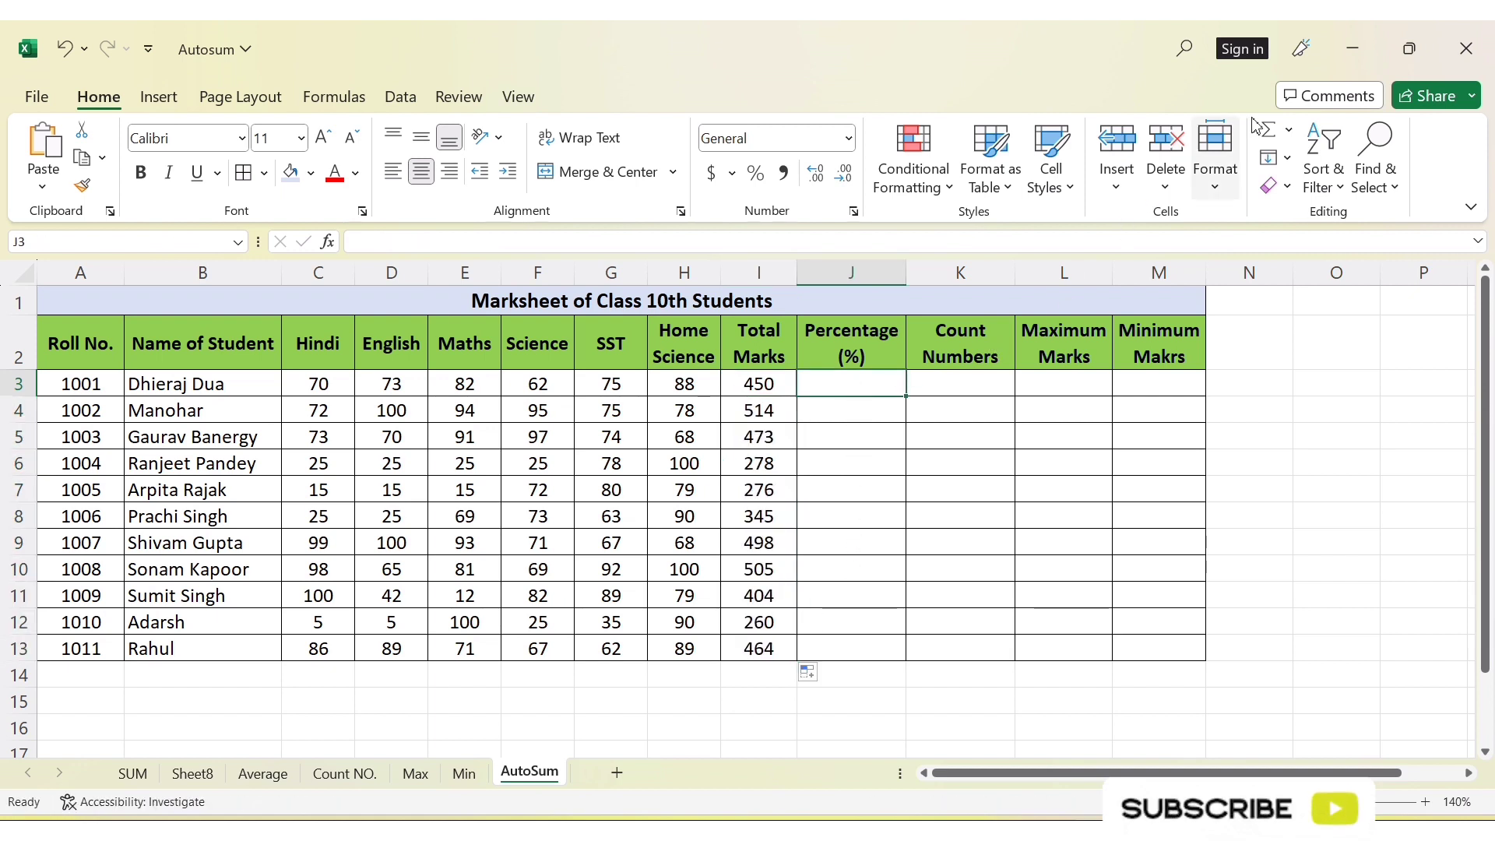
pyautogui.click(1287, 130)
pyautogui.click(866, 384)
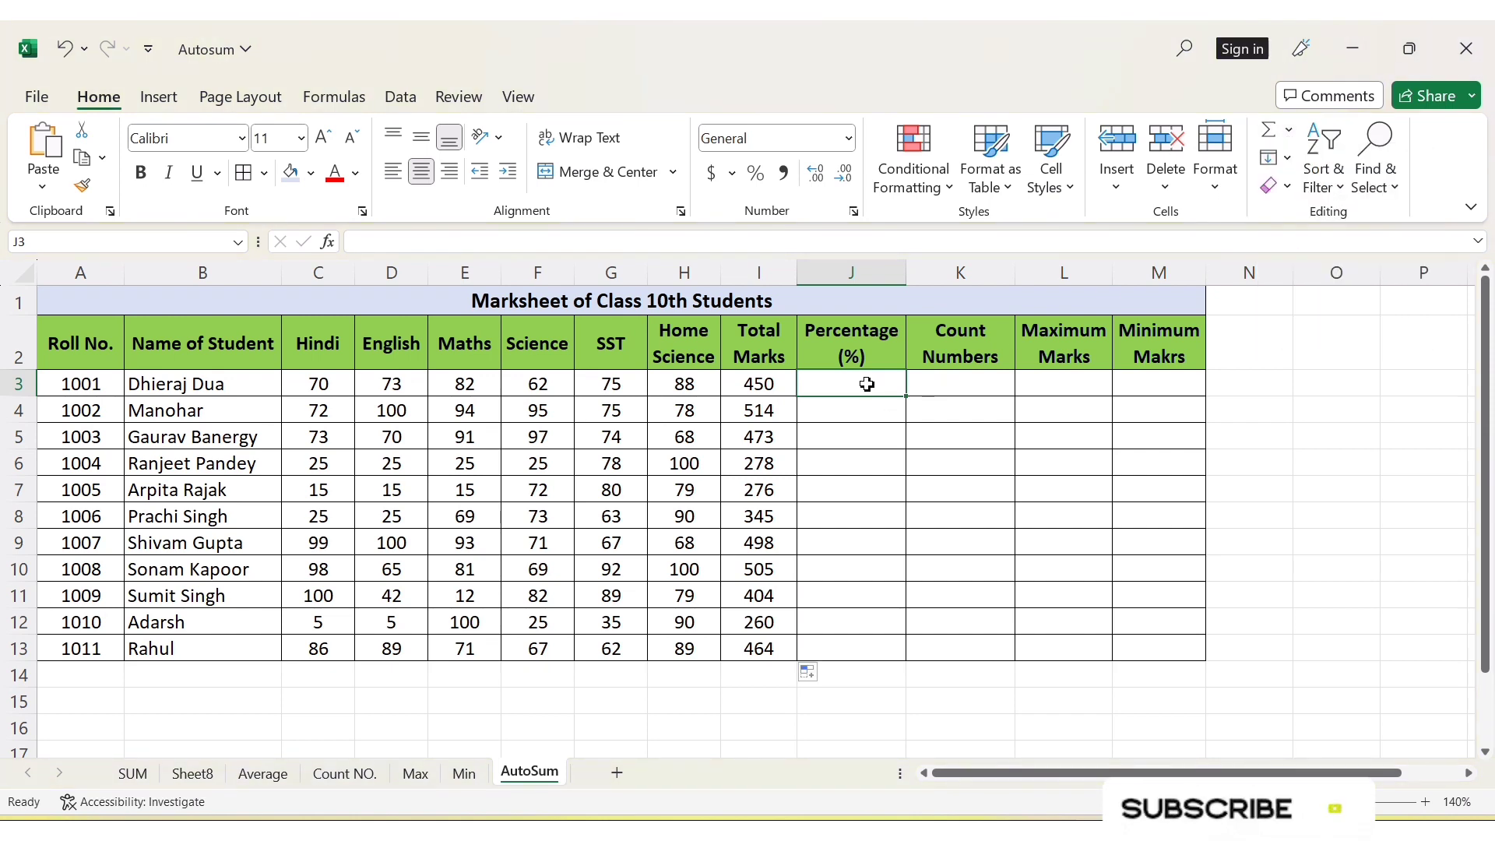
pyautogui.write('=')
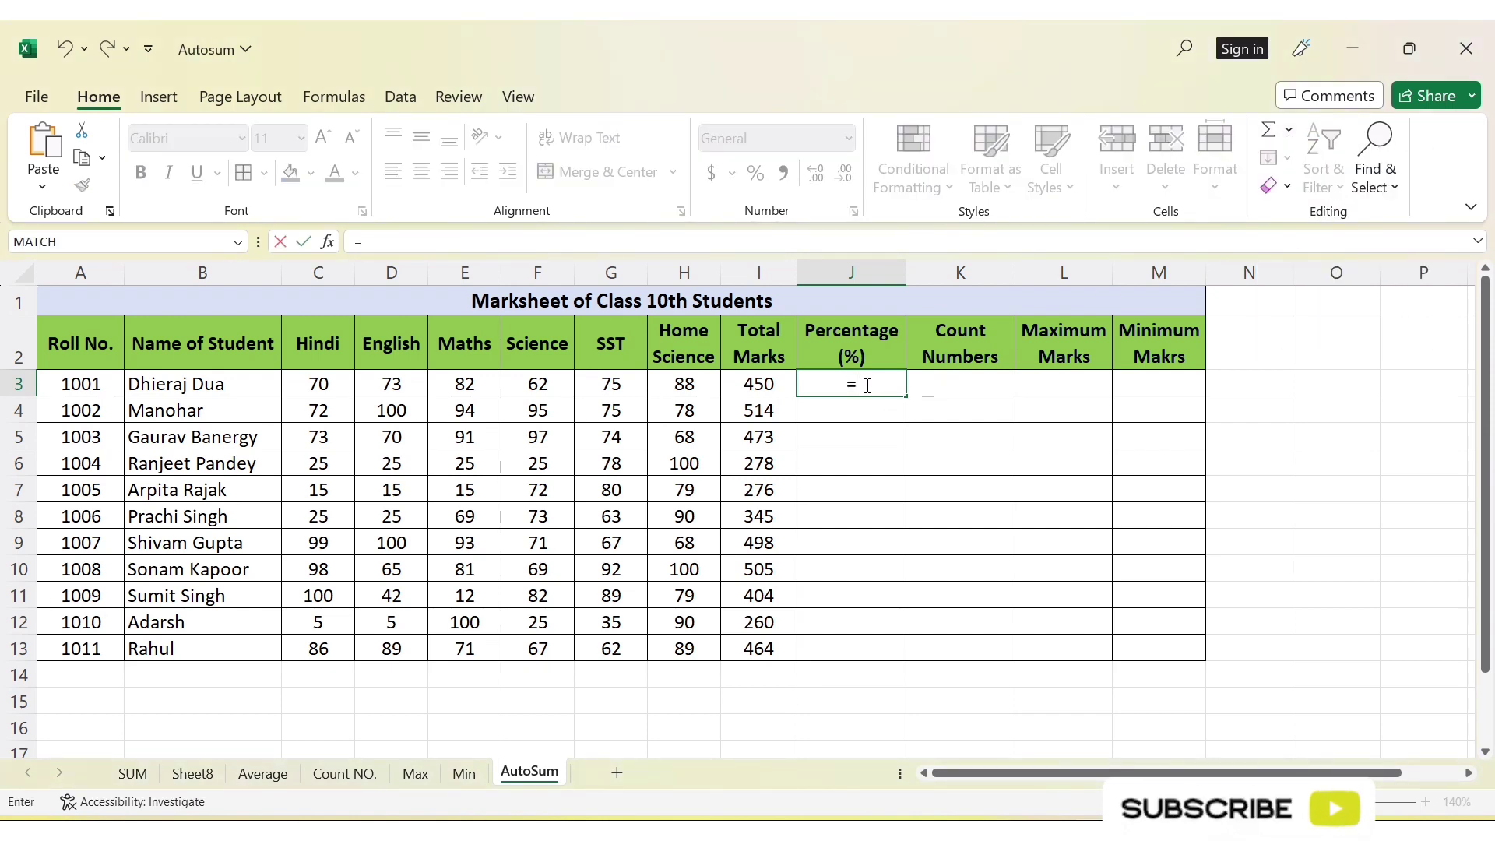
pyautogui.write('averag')
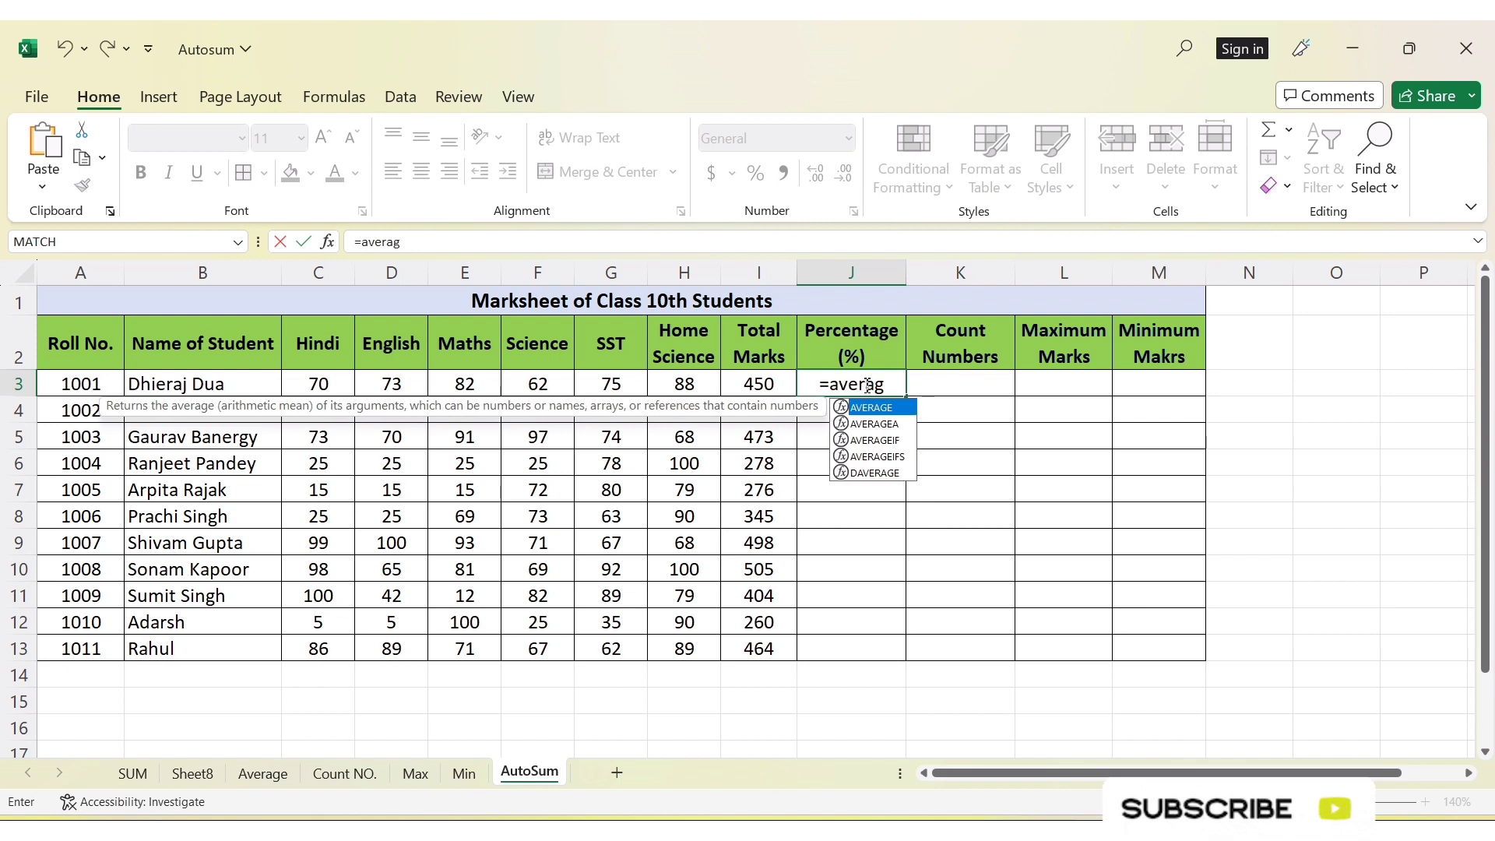
pyautogui.write('e')
pyautogui.press('Tab')
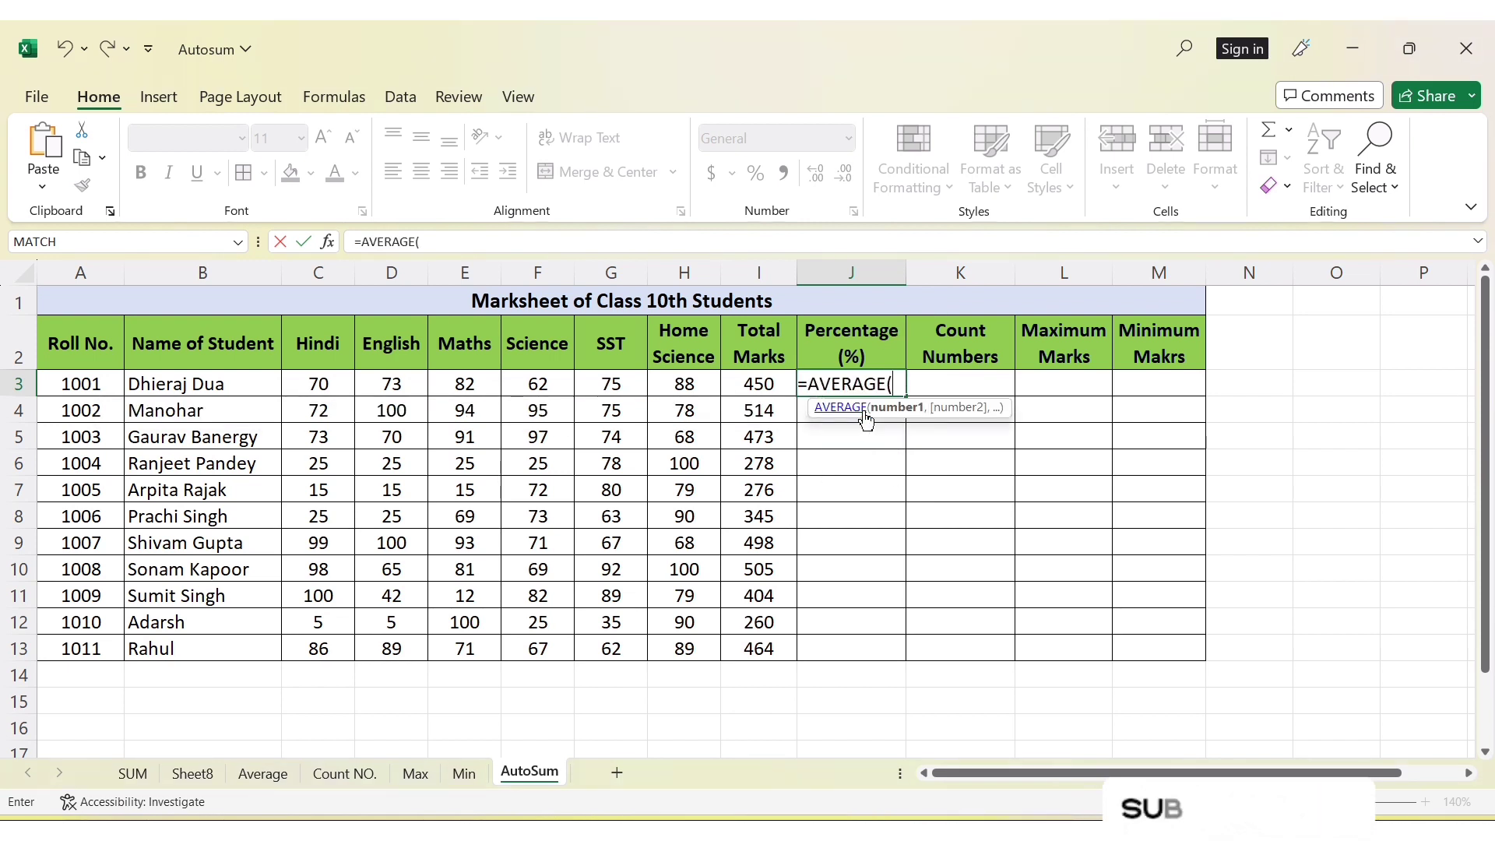
pyautogui.click(329, 386)
pyautogui.moveTo(329, 387); pyautogui.dragTo(684, 387)
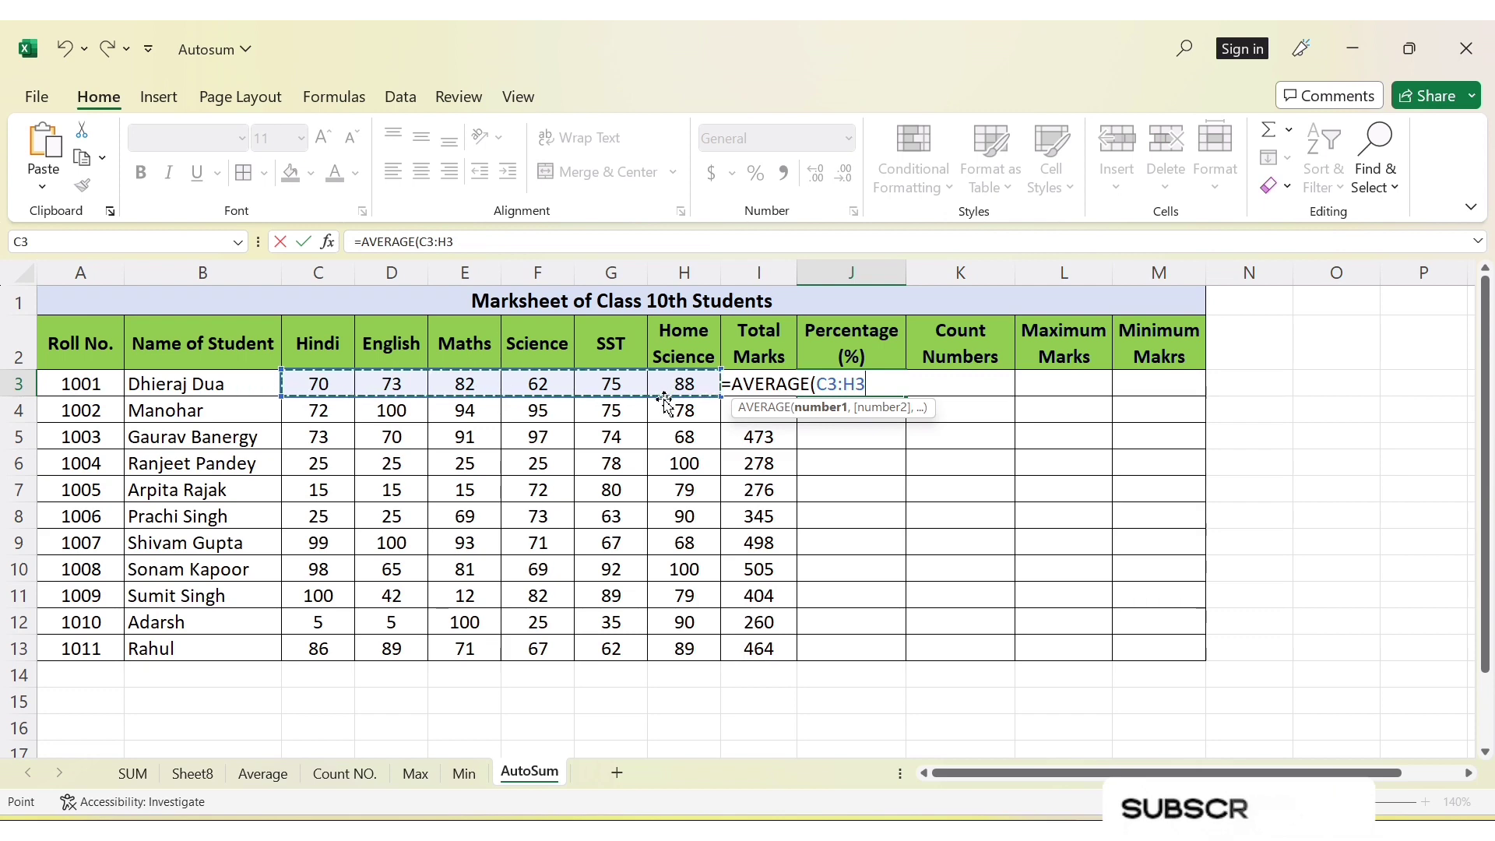
pyautogui.write(')')
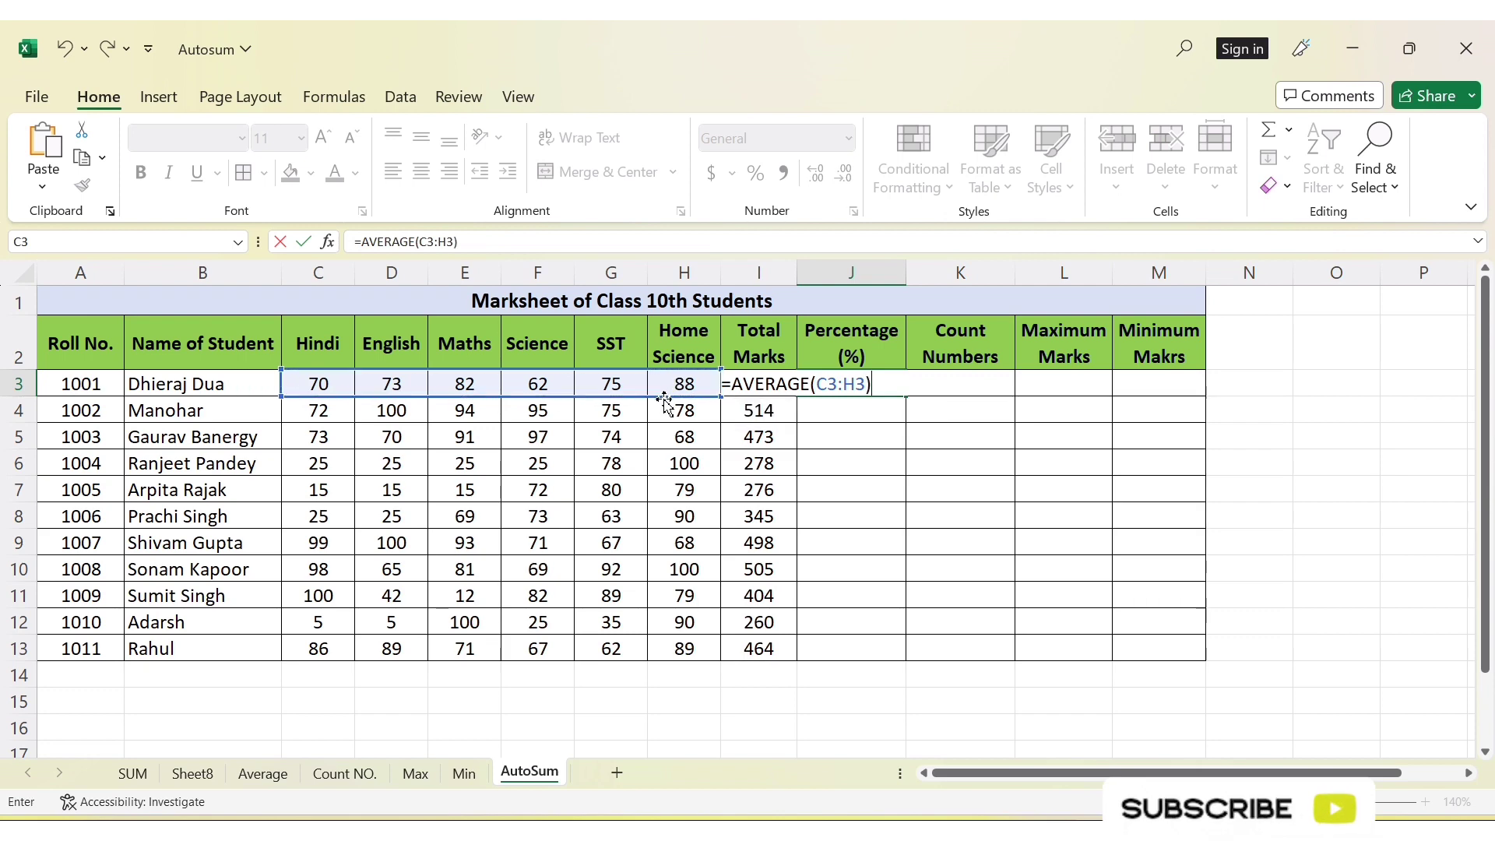
pyautogui.press('Return')
pyautogui.press('Up')
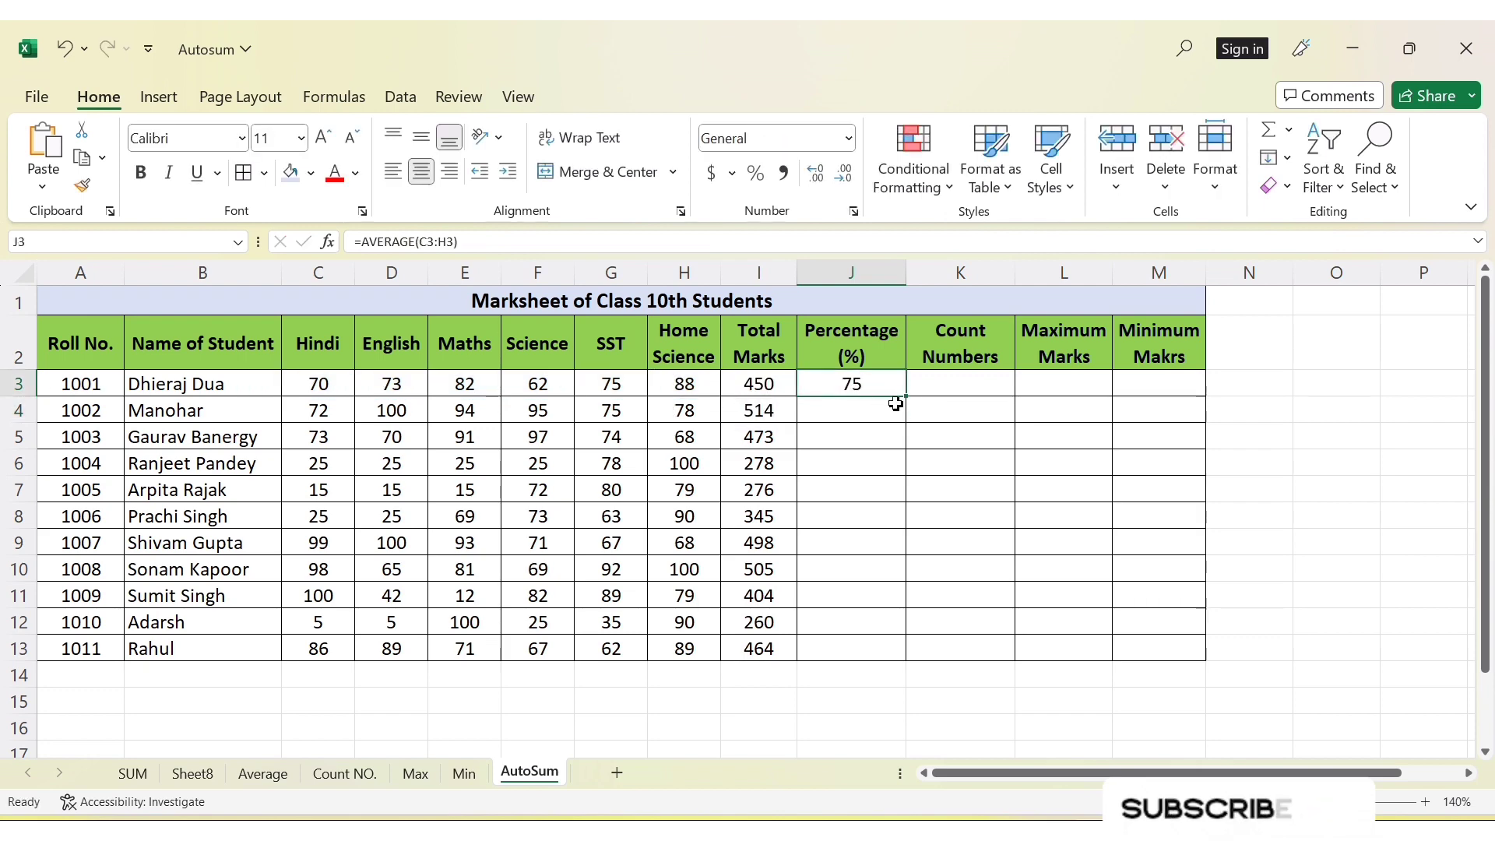
pyautogui.moveTo(909, 398); pyautogui.dragTo(920, 652)
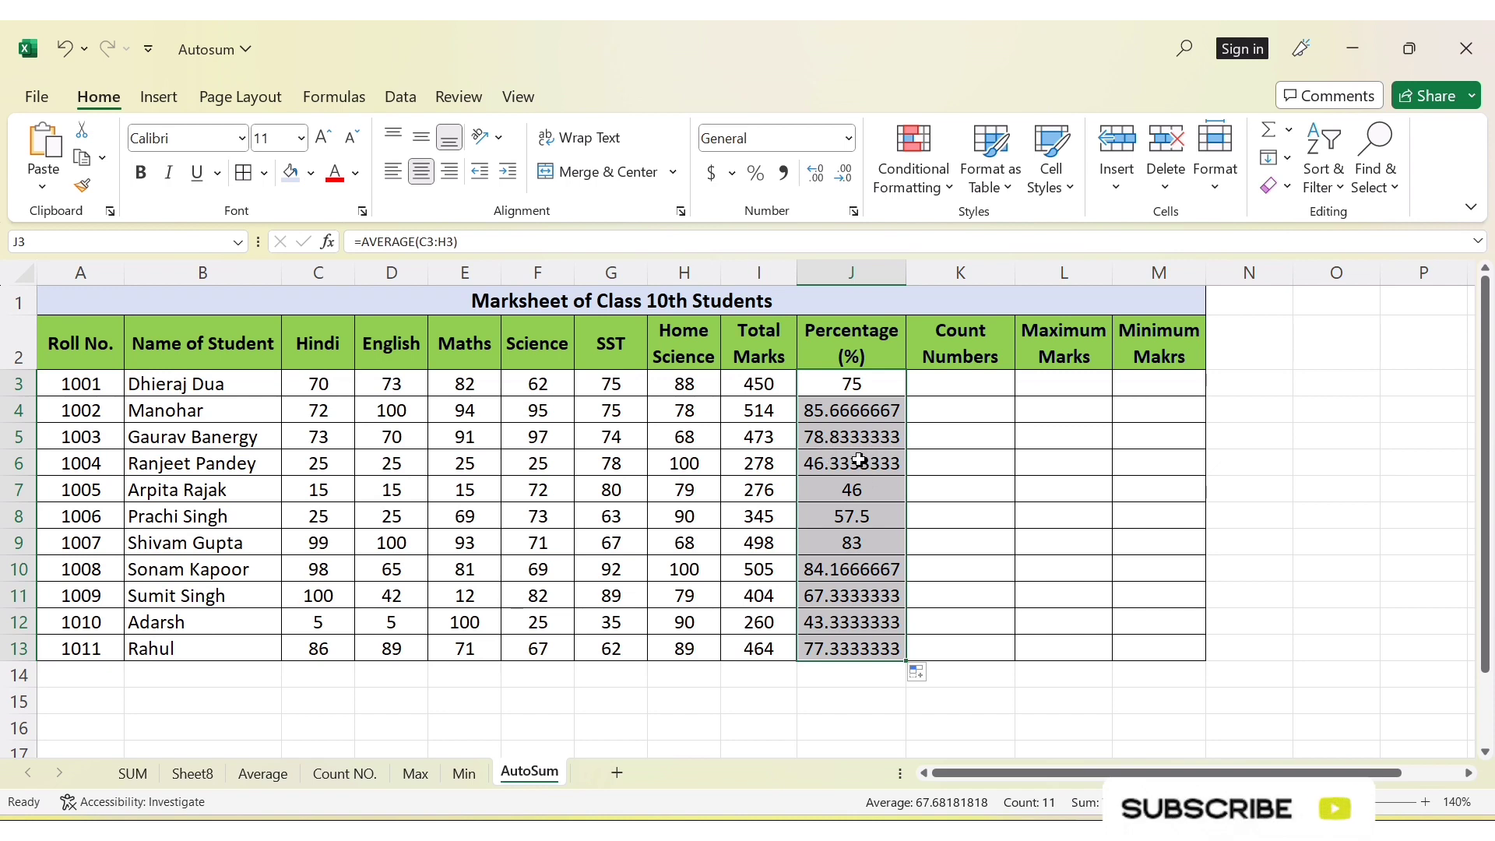
# Reduce the Percentage values in J3:J13 to whole numbers with no decimal places
pyautogui.click(842, 179)
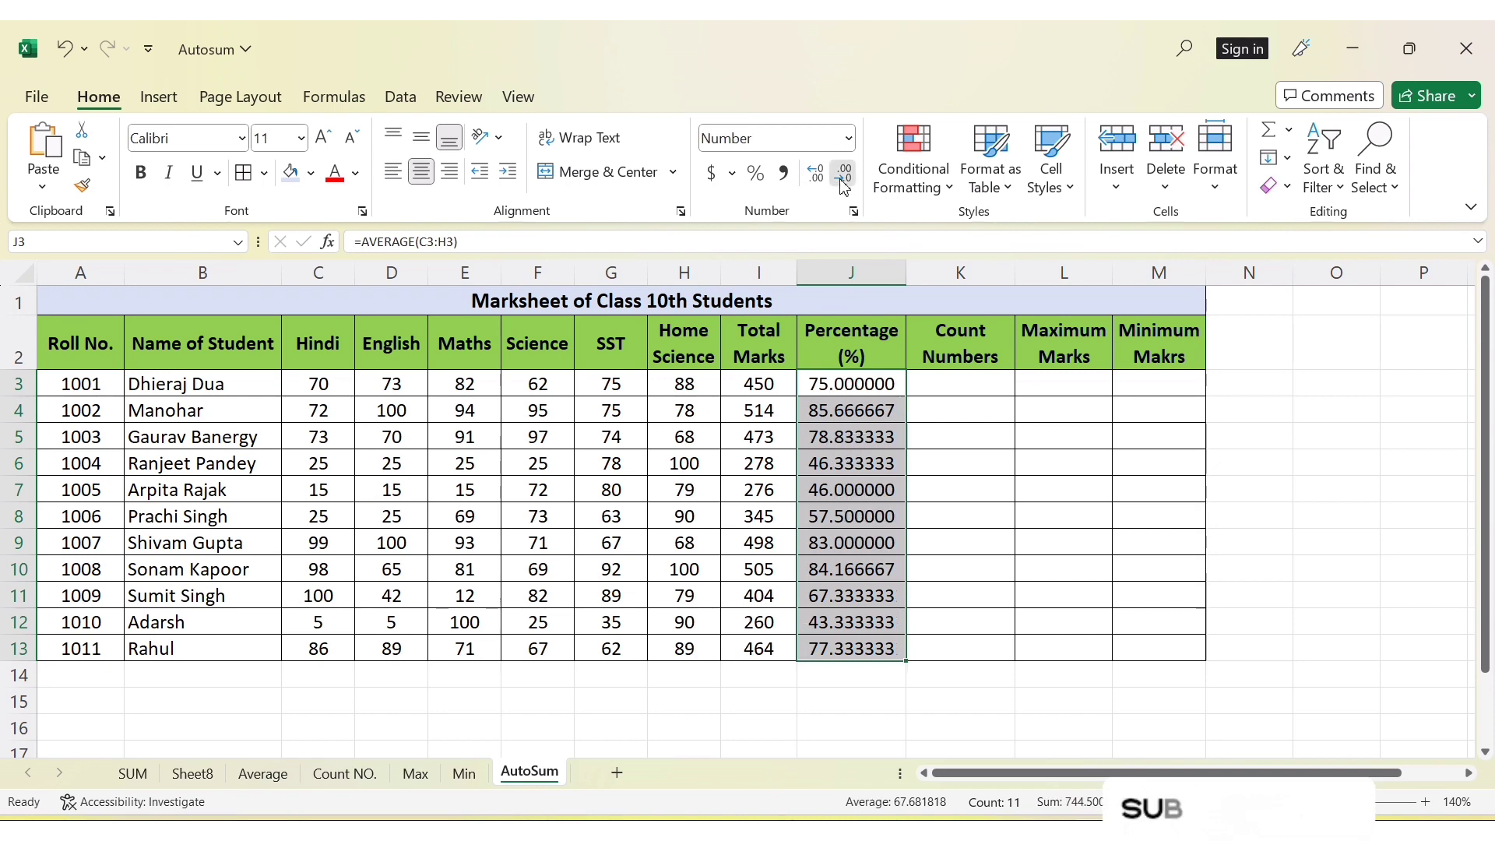
pyautogui.click(843, 178)
pyautogui.click(842, 178)
pyautogui.click(842, 178)
pyautogui.click(842, 178)
pyautogui.click(842, 182)
pyautogui.click(841, 182)
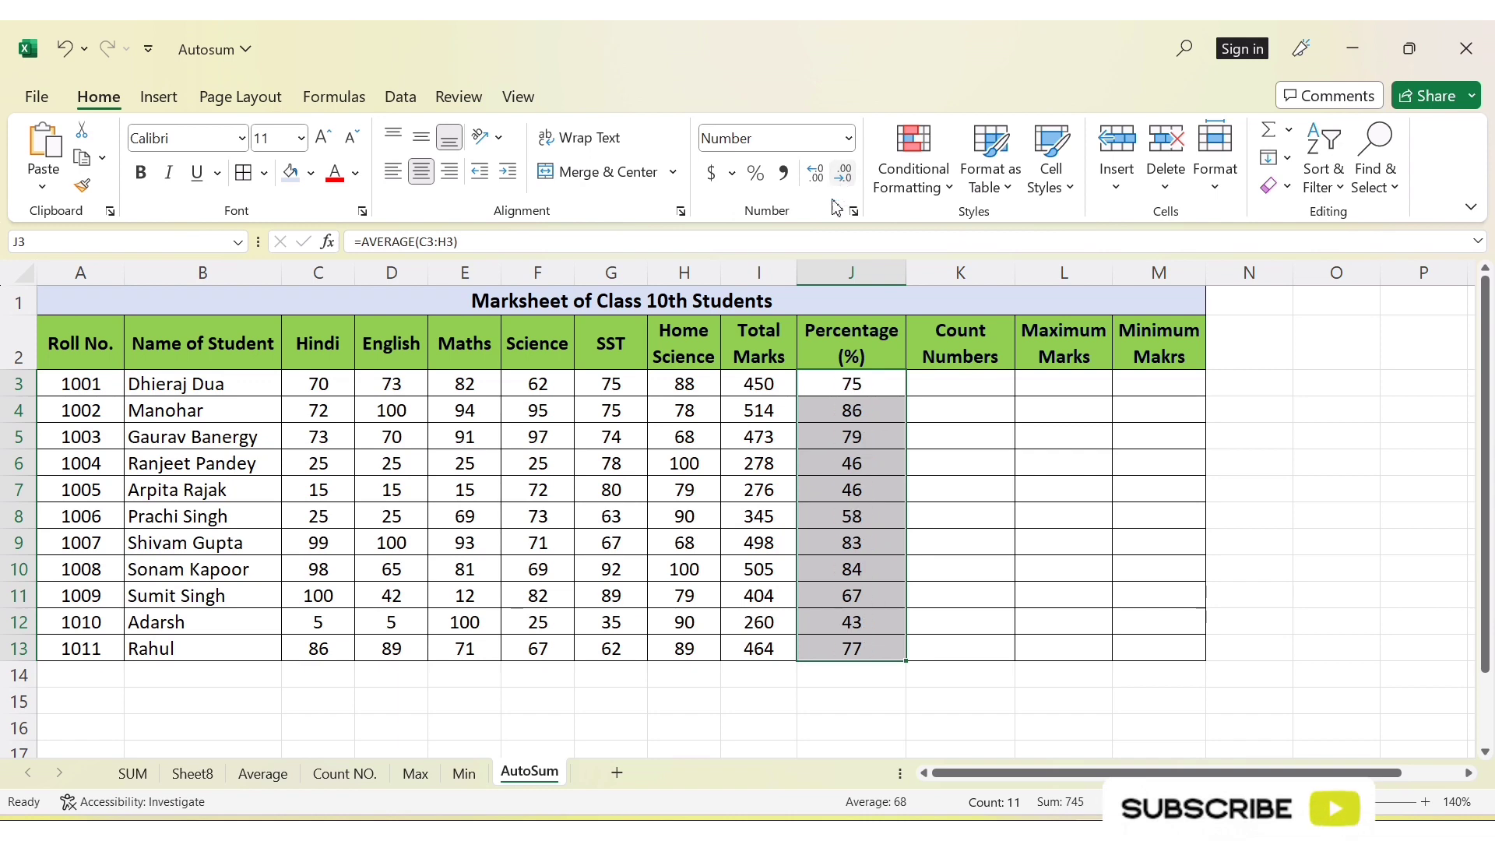
# Count the first student's marks in cell K3 with =COUNT(C3:H3) and fill the formula down to K13
pyautogui.click(962, 387)
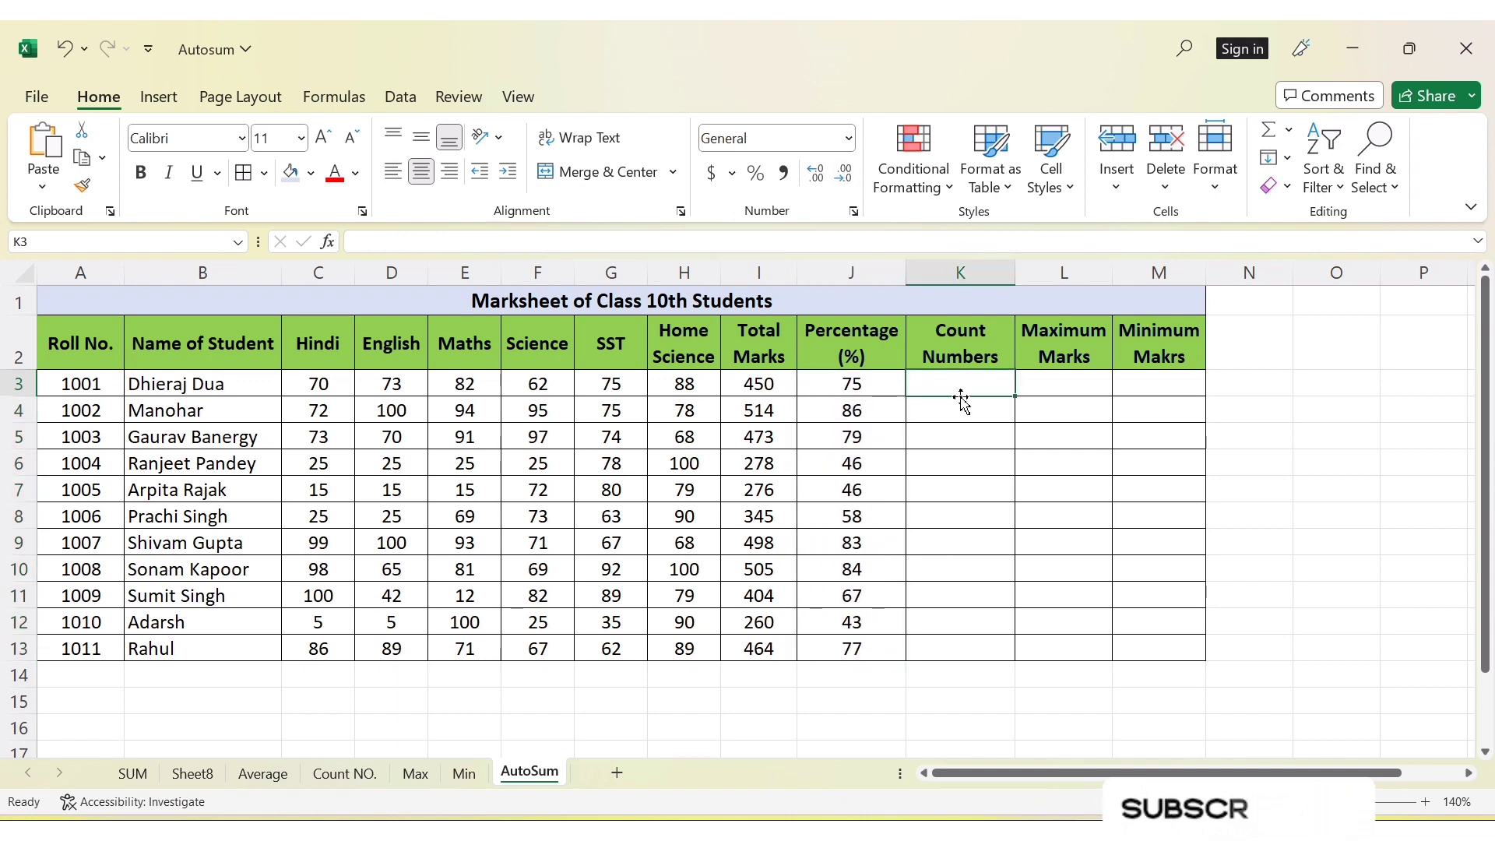
pyautogui.write('==coun')
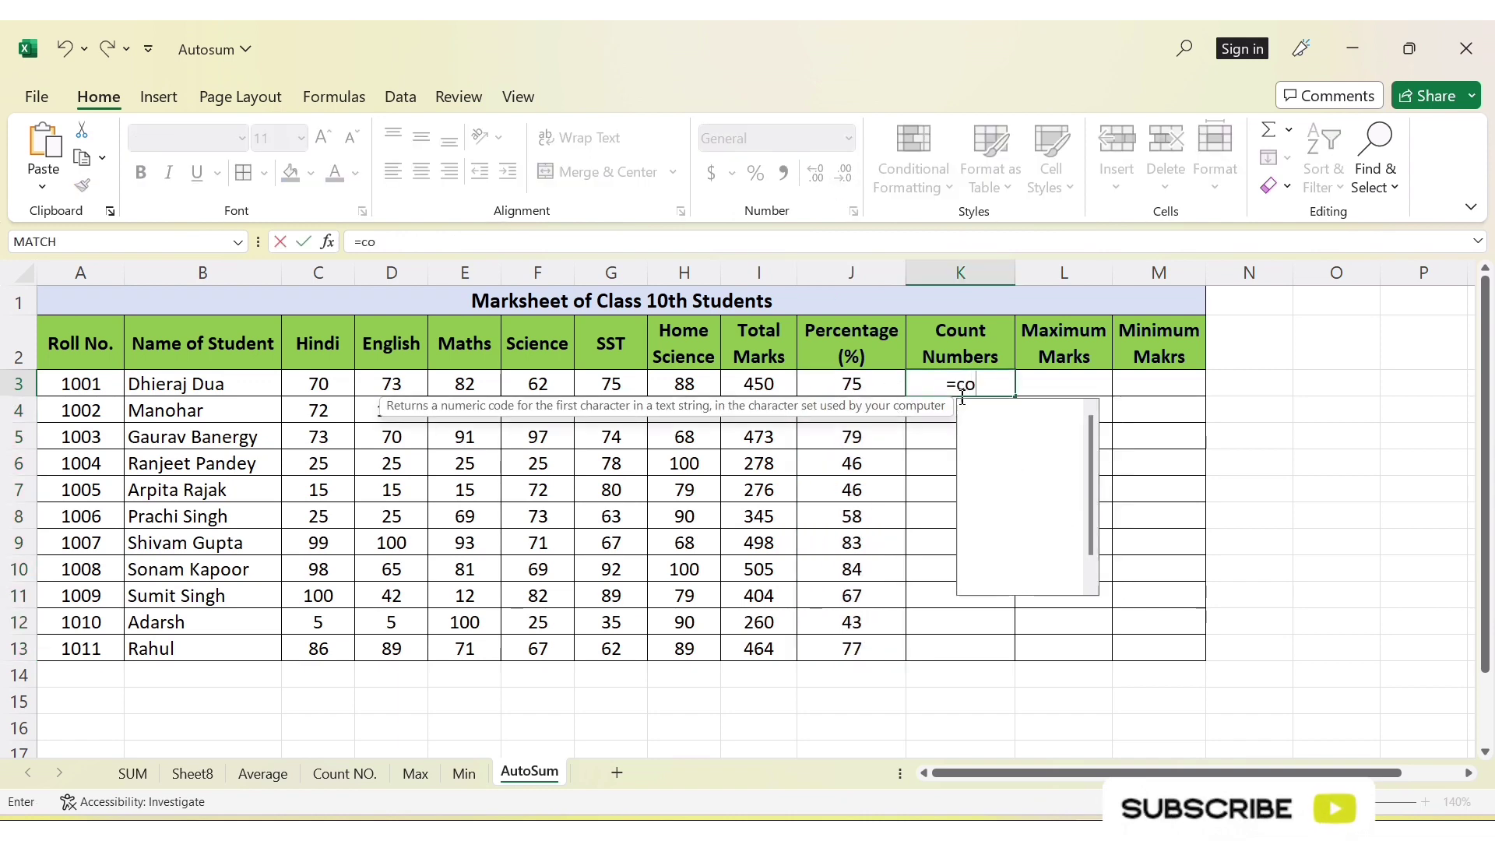
pyautogui.write('t')
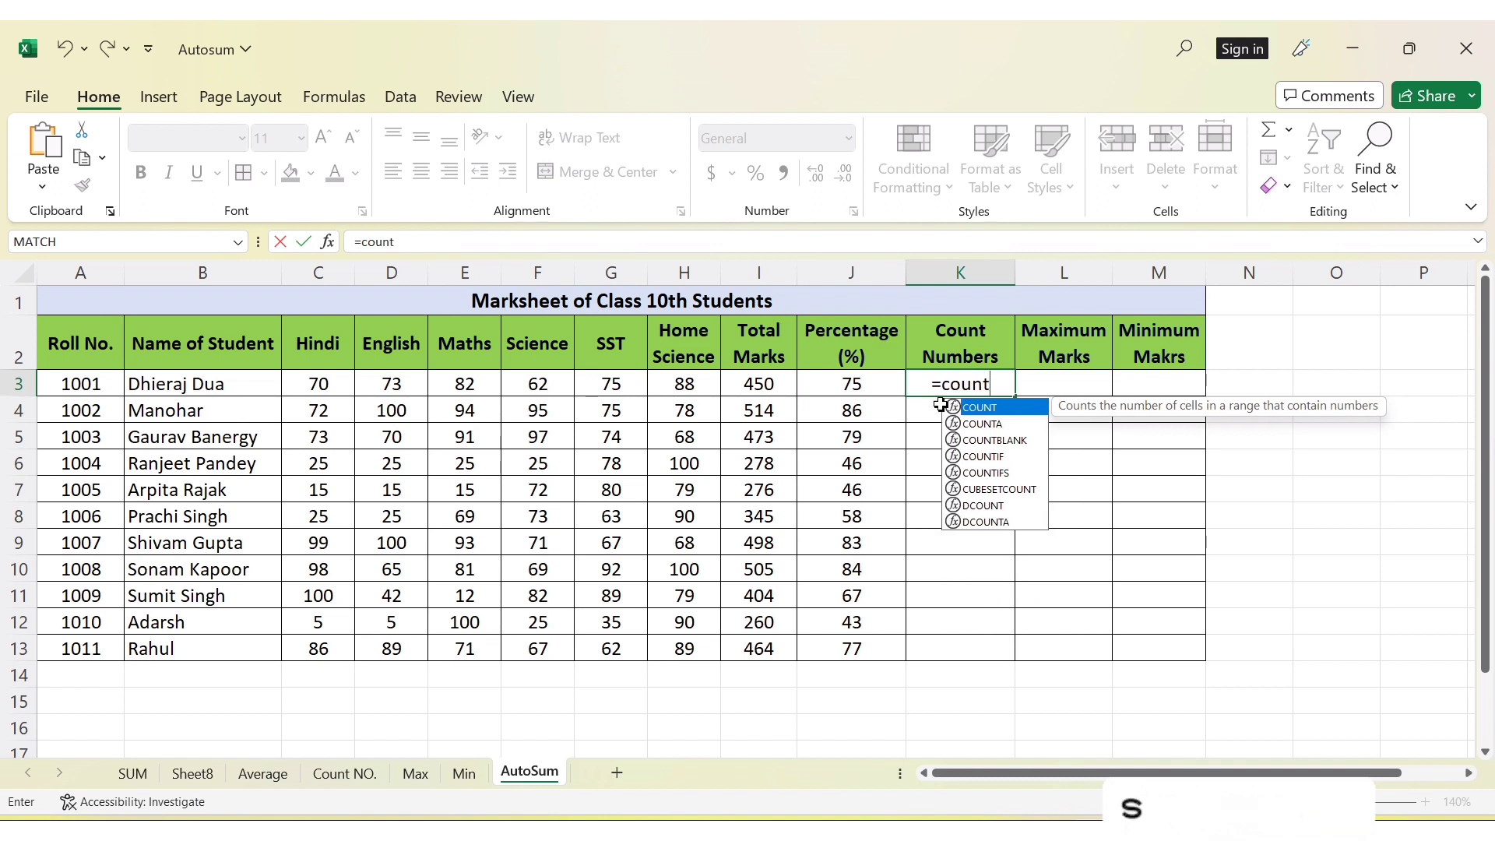
pyautogui.doubleClick(984, 412)
pyautogui.moveTo(306, 388); pyautogui.dragTo(681, 387)
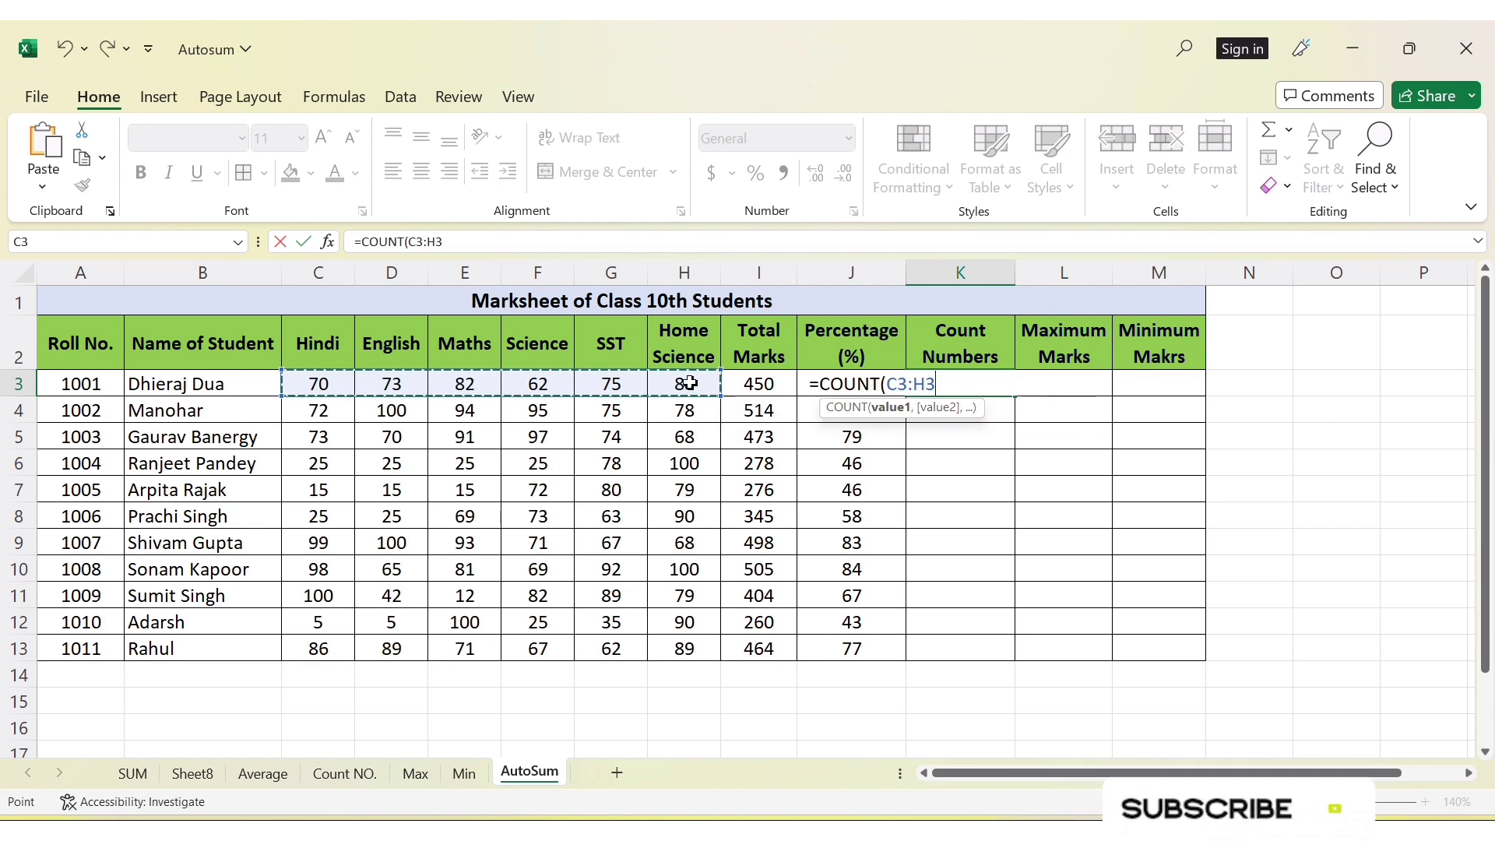
pyautogui.write(')')
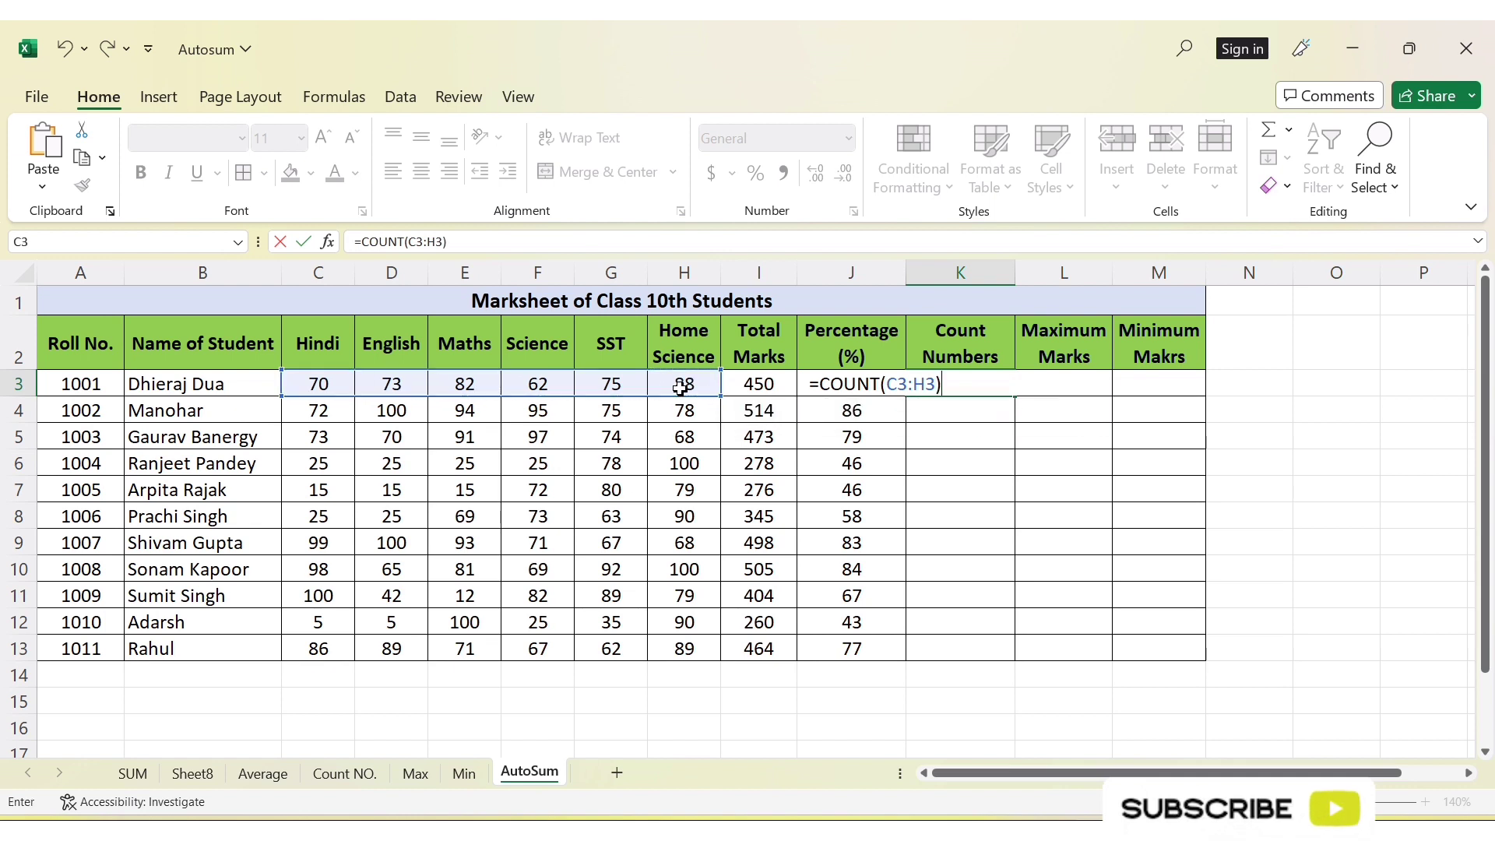
pyautogui.hotkey('ctrl', 'Return')
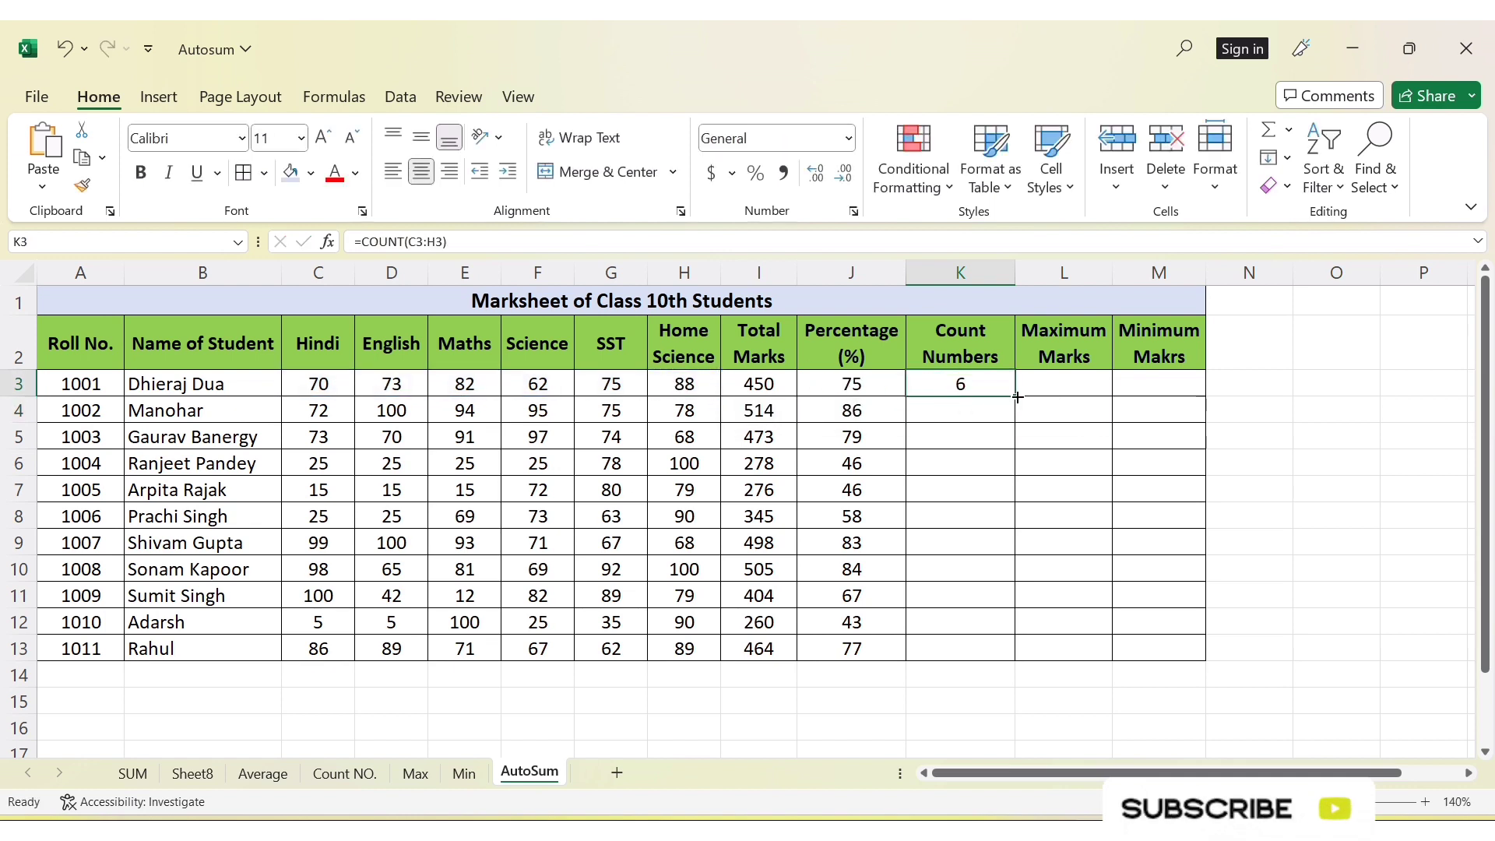
pyautogui.moveTo(1018, 397); pyautogui.dragTo(982, 650)
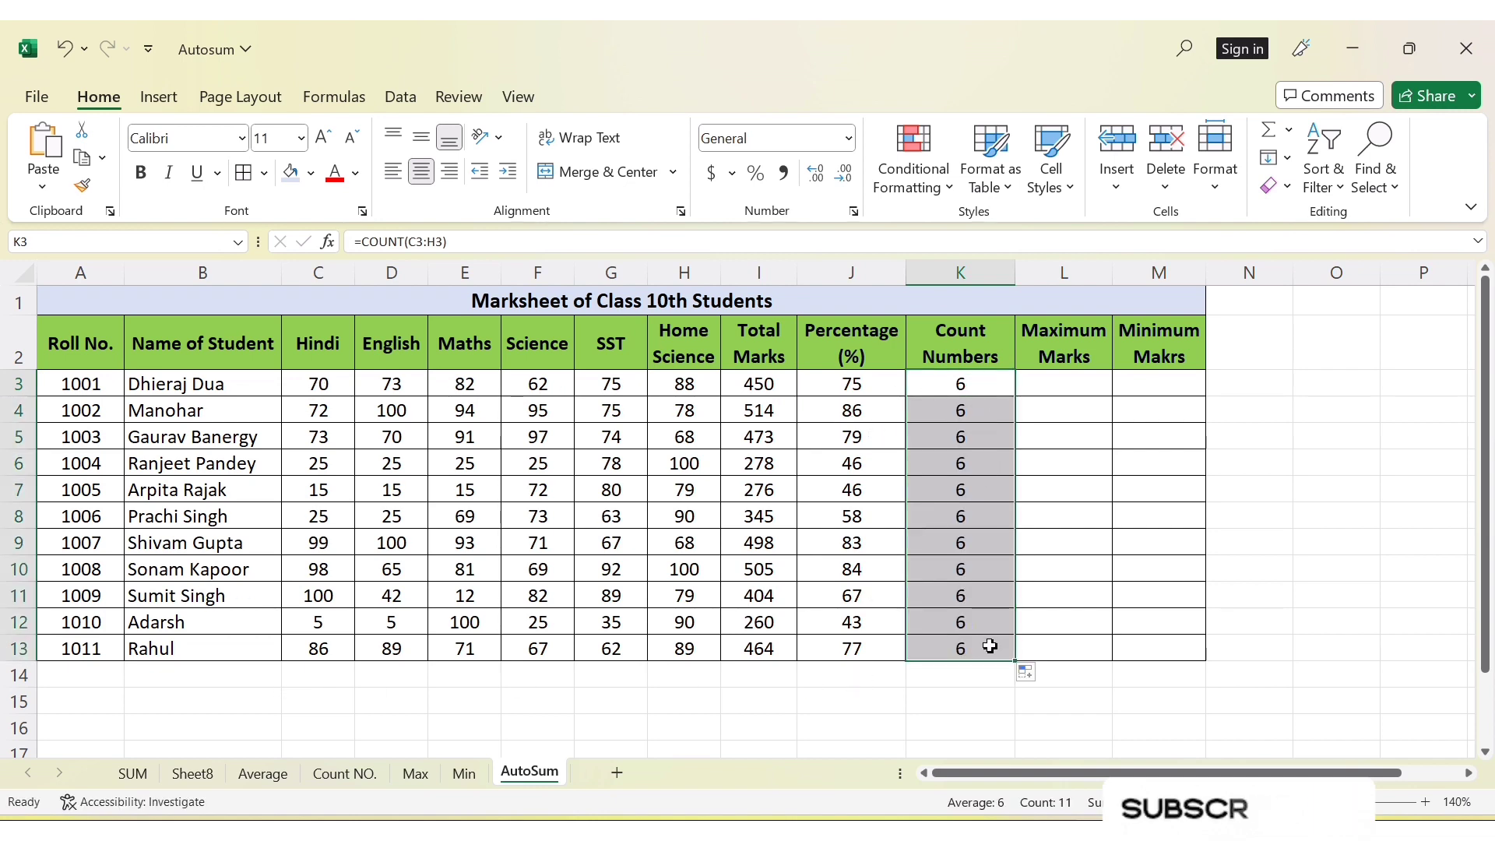
# Find the first student's highest mark in cell L3 with =MAX(C3:H3) and fill the formula down to L13
pyautogui.click(1062, 385)
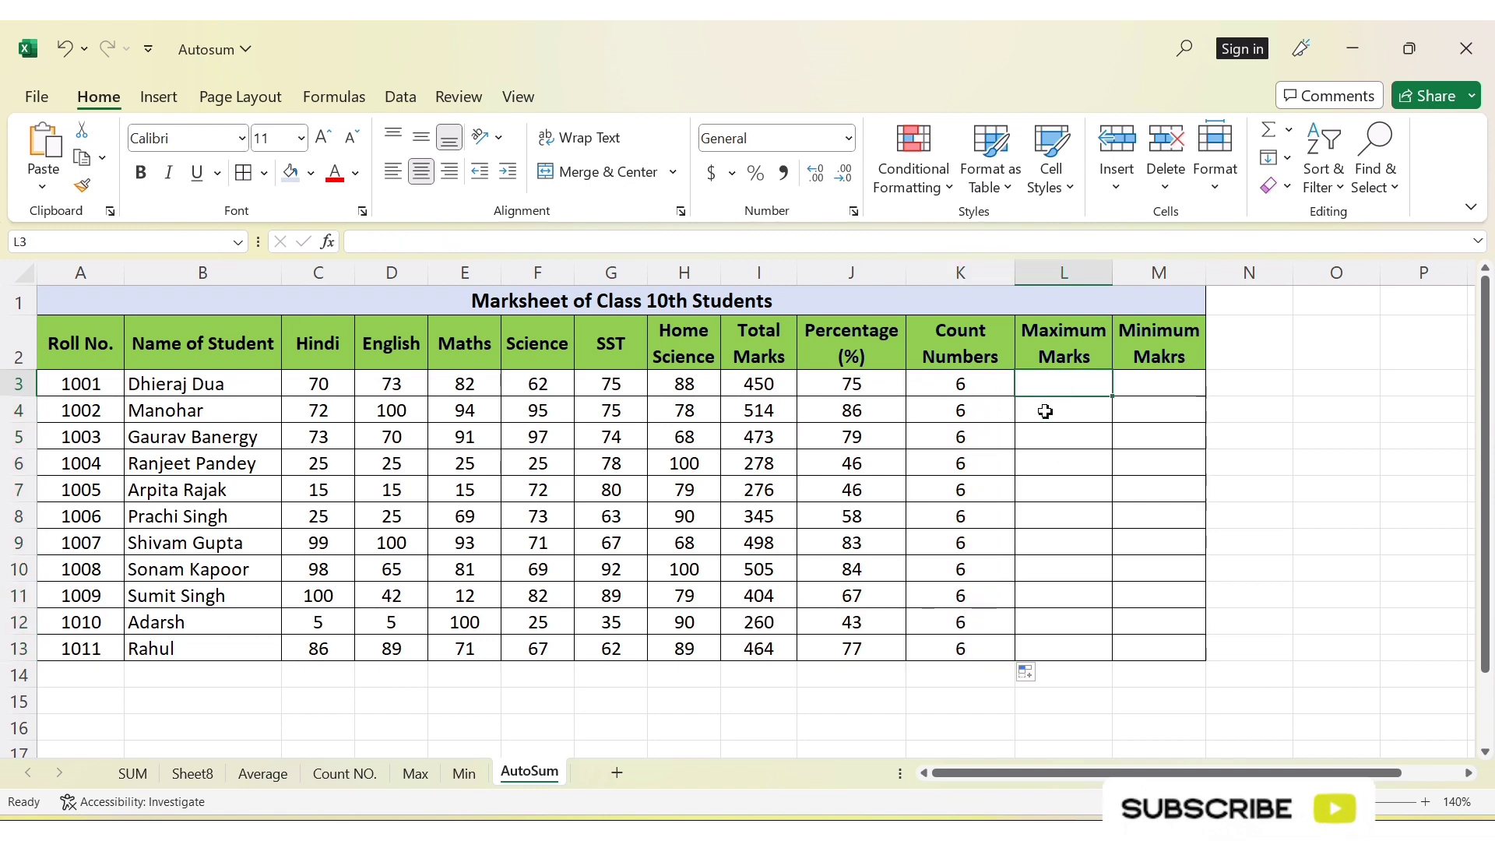
pyautogui.click(1288, 129)
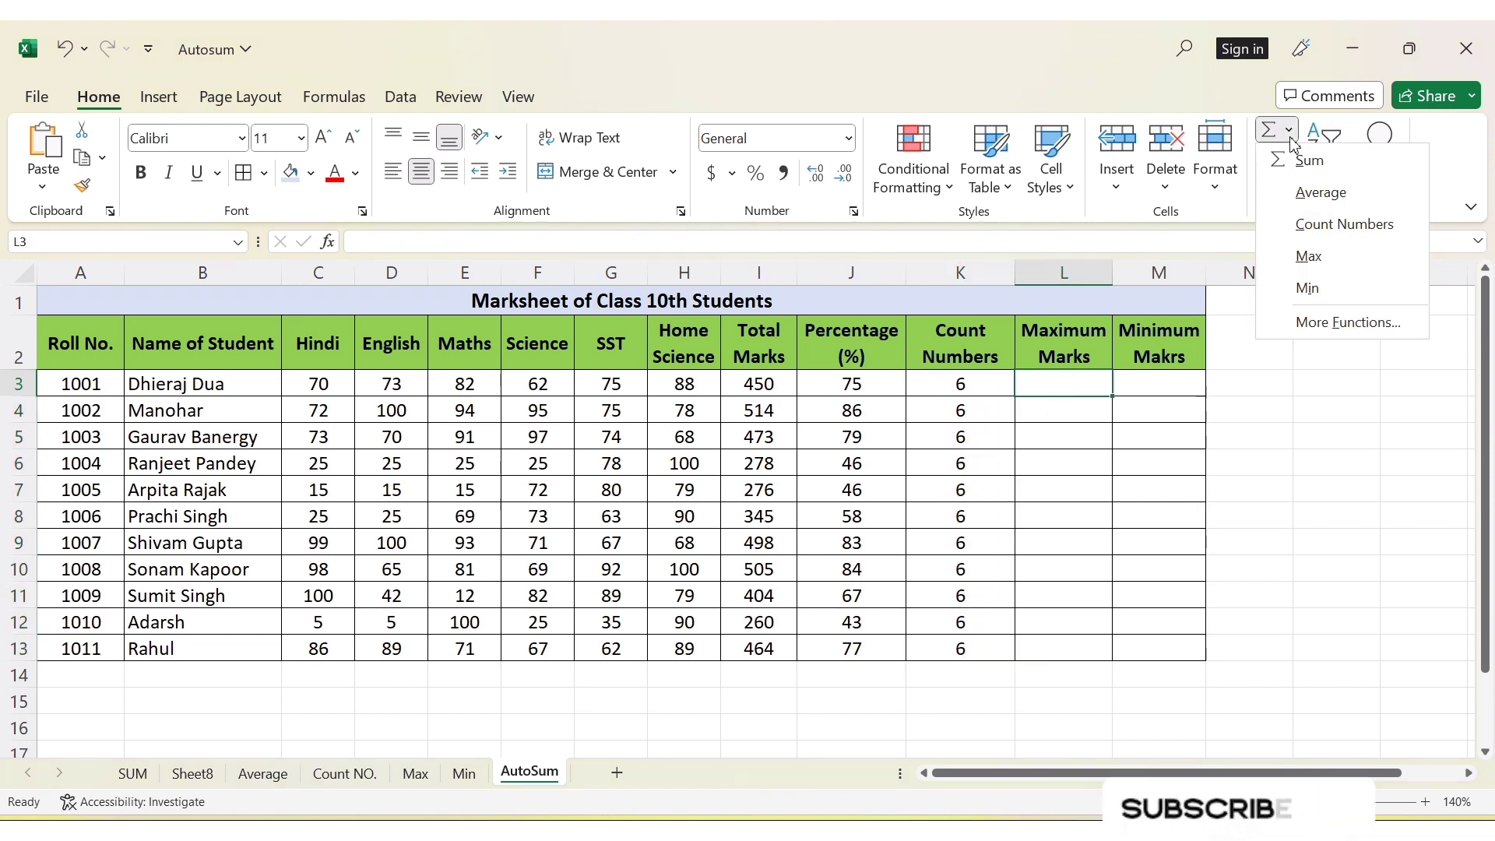
pyautogui.click(1075, 379)
pyautogui.write('=')
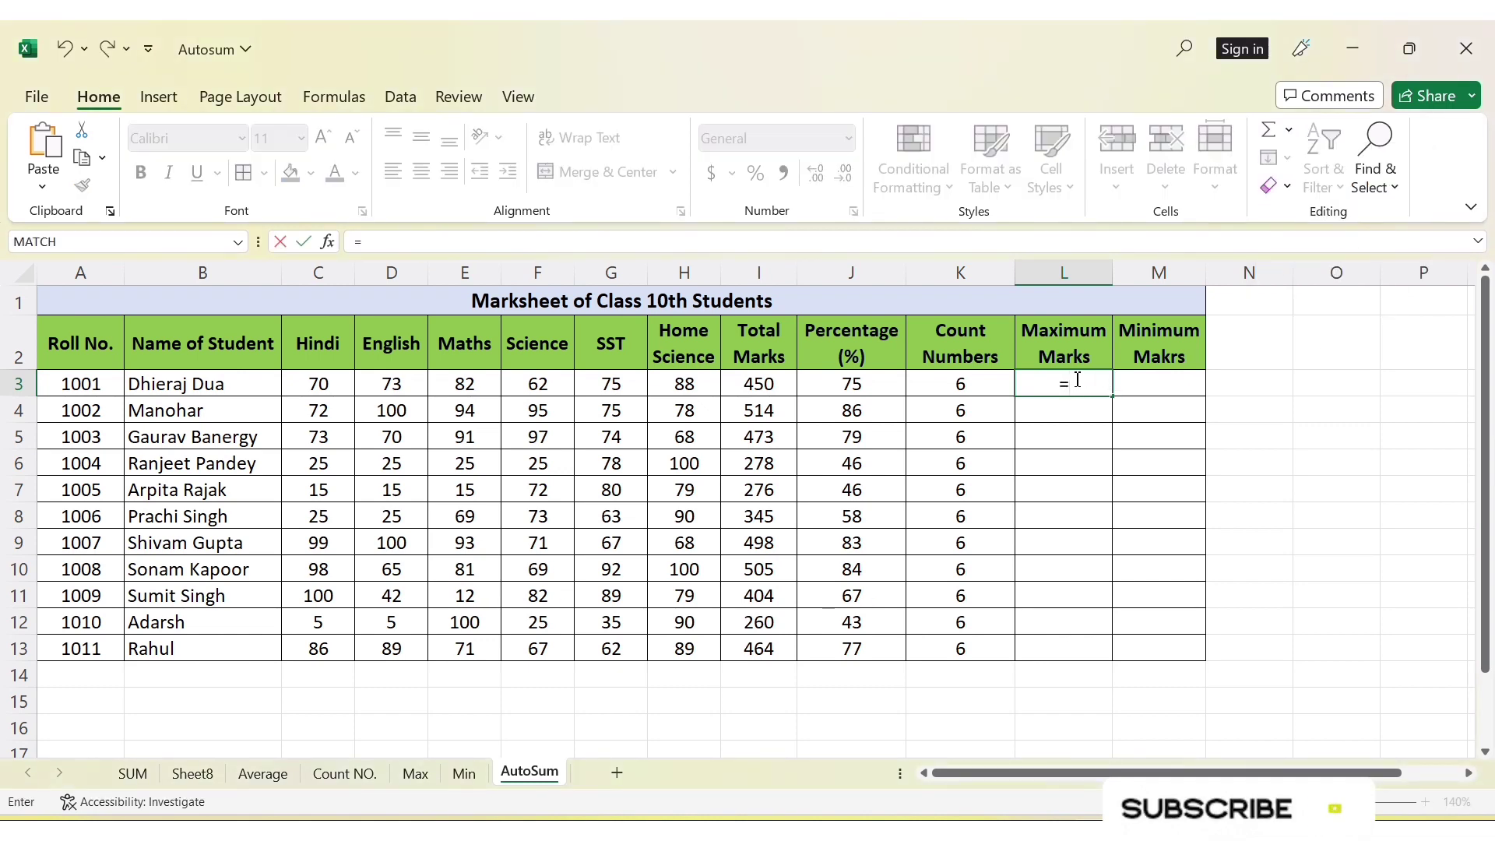
pyautogui.write('max')
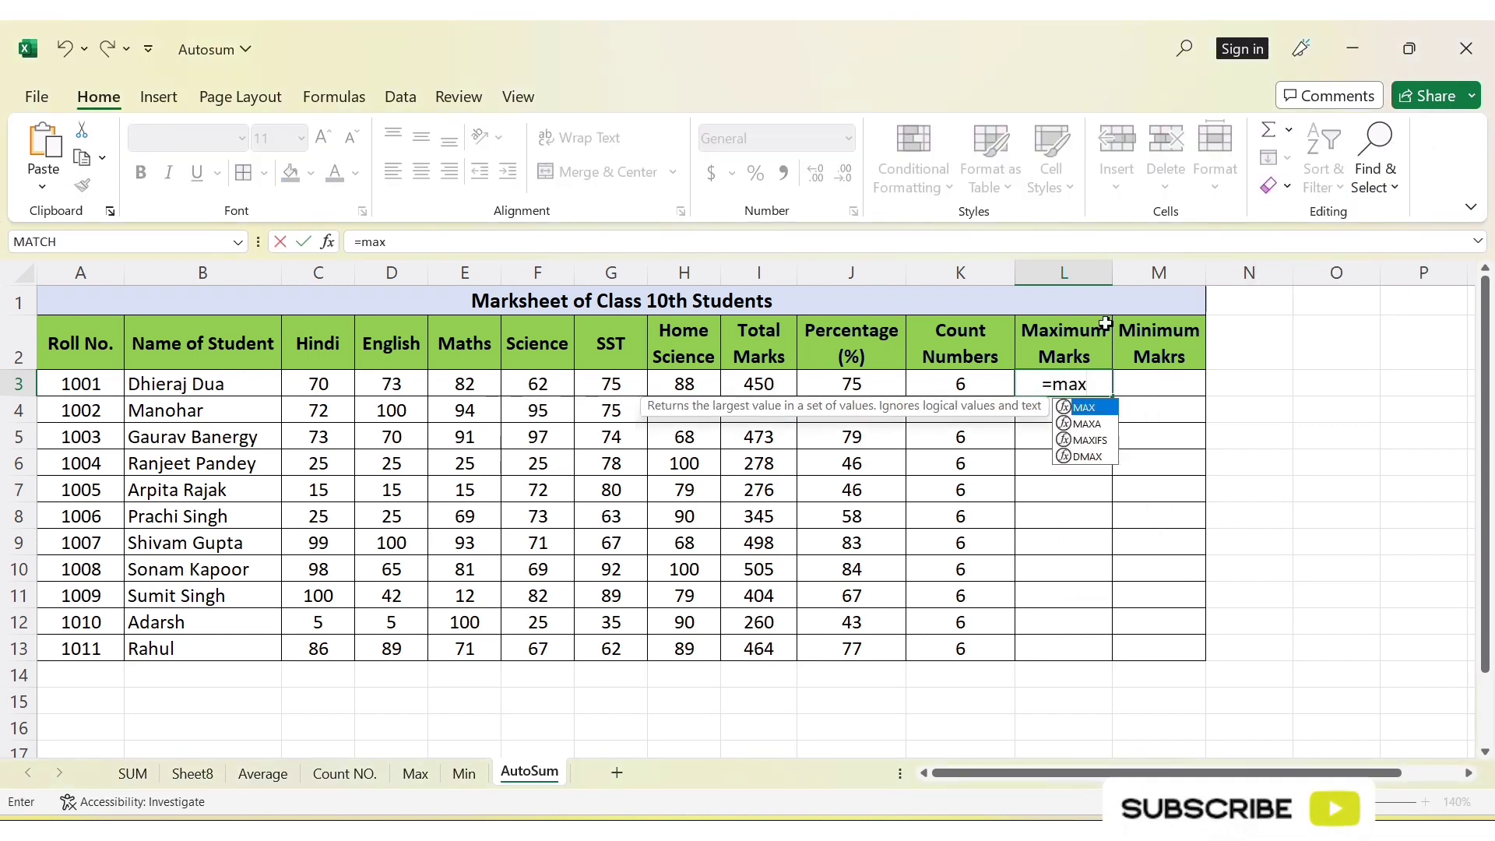
pyautogui.doubleClick(1084, 408)
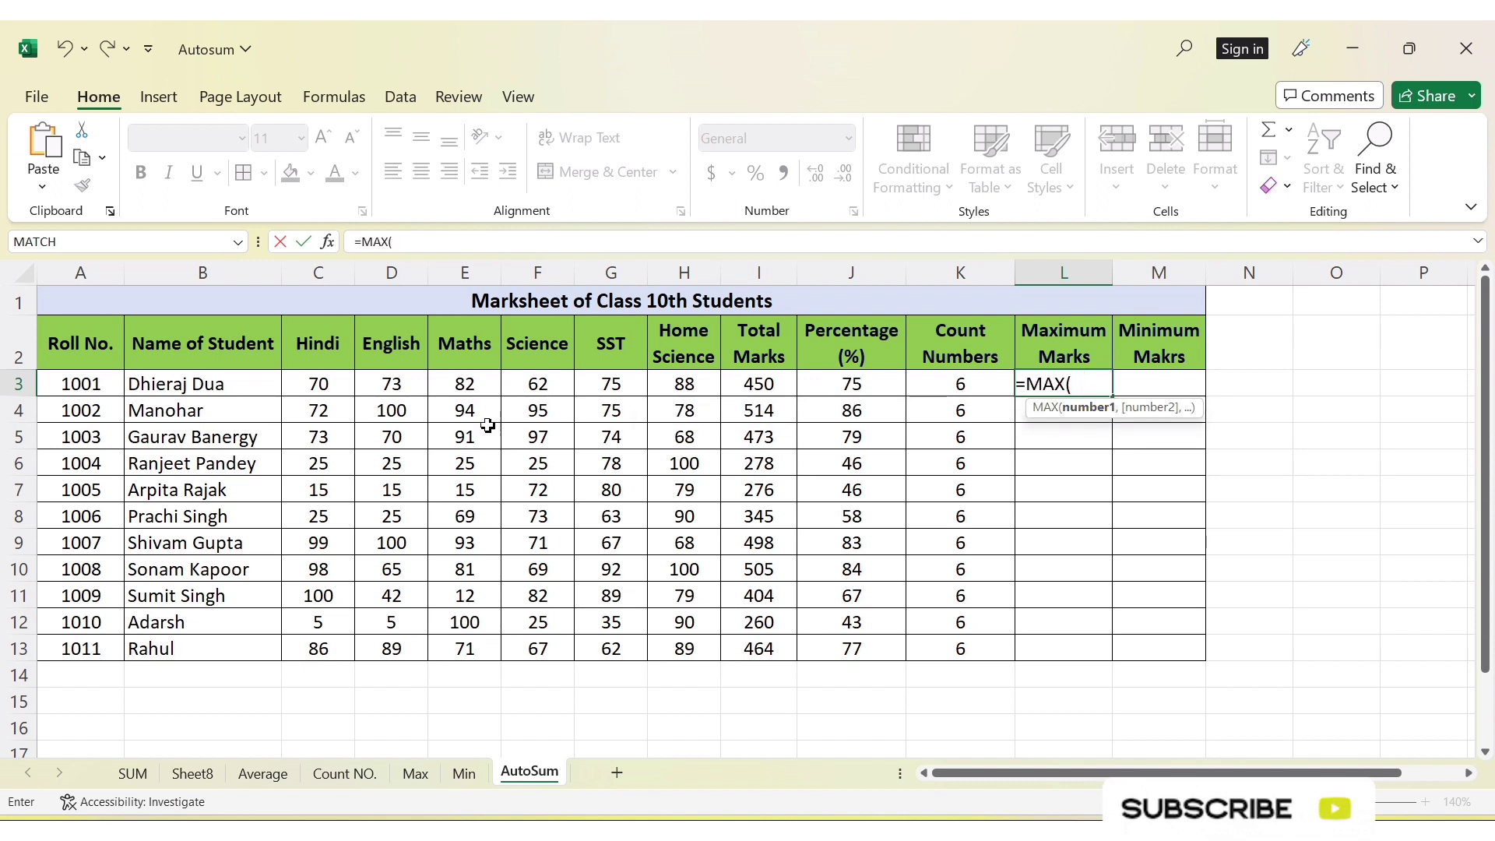
pyautogui.moveTo(308, 385); pyautogui.dragTo(670, 379)
pyautogui.write(')')
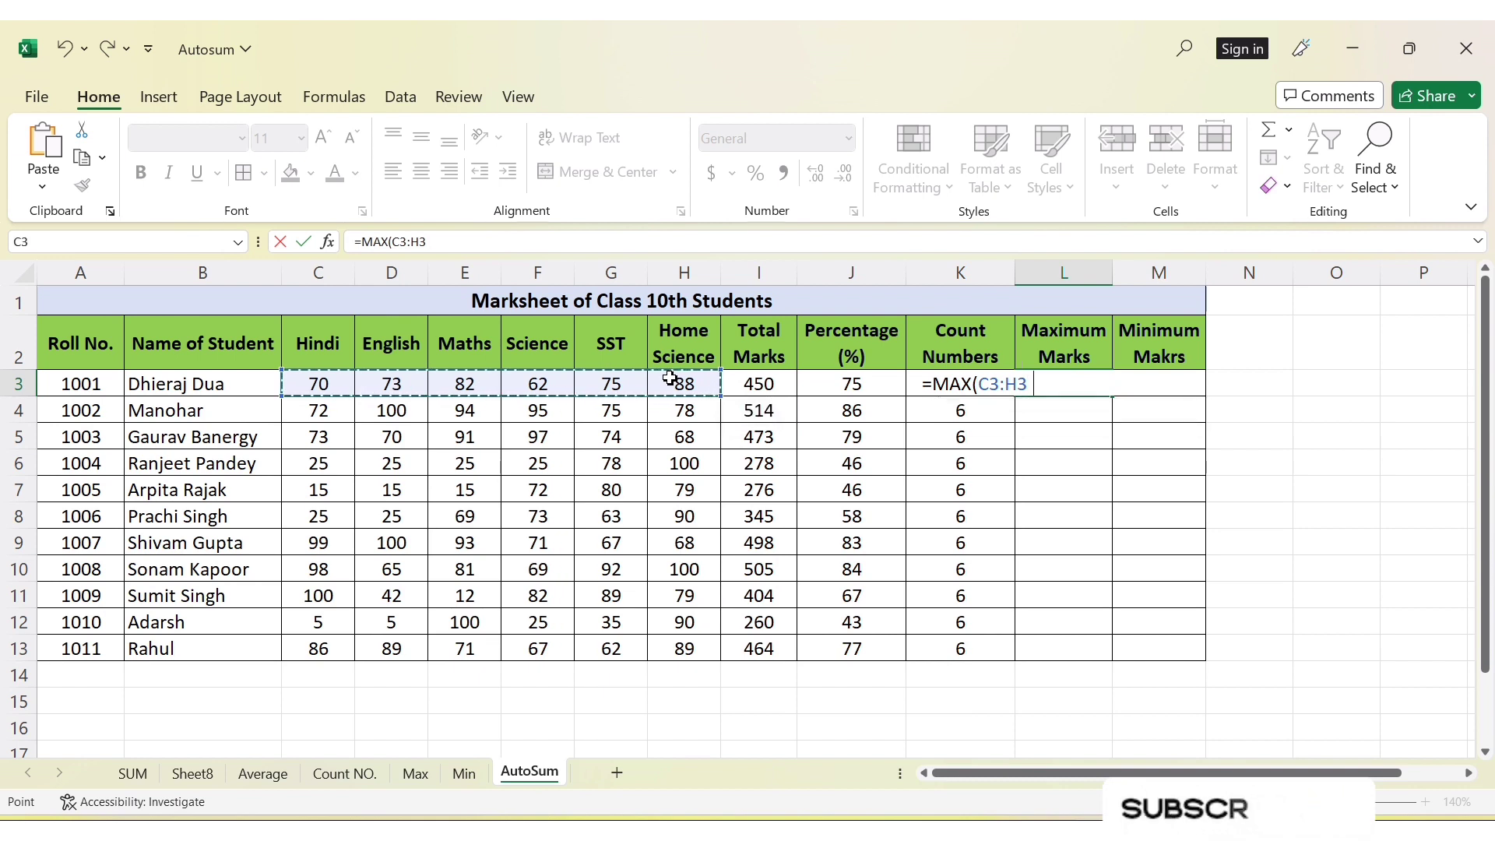
pyautogui.press('Return')
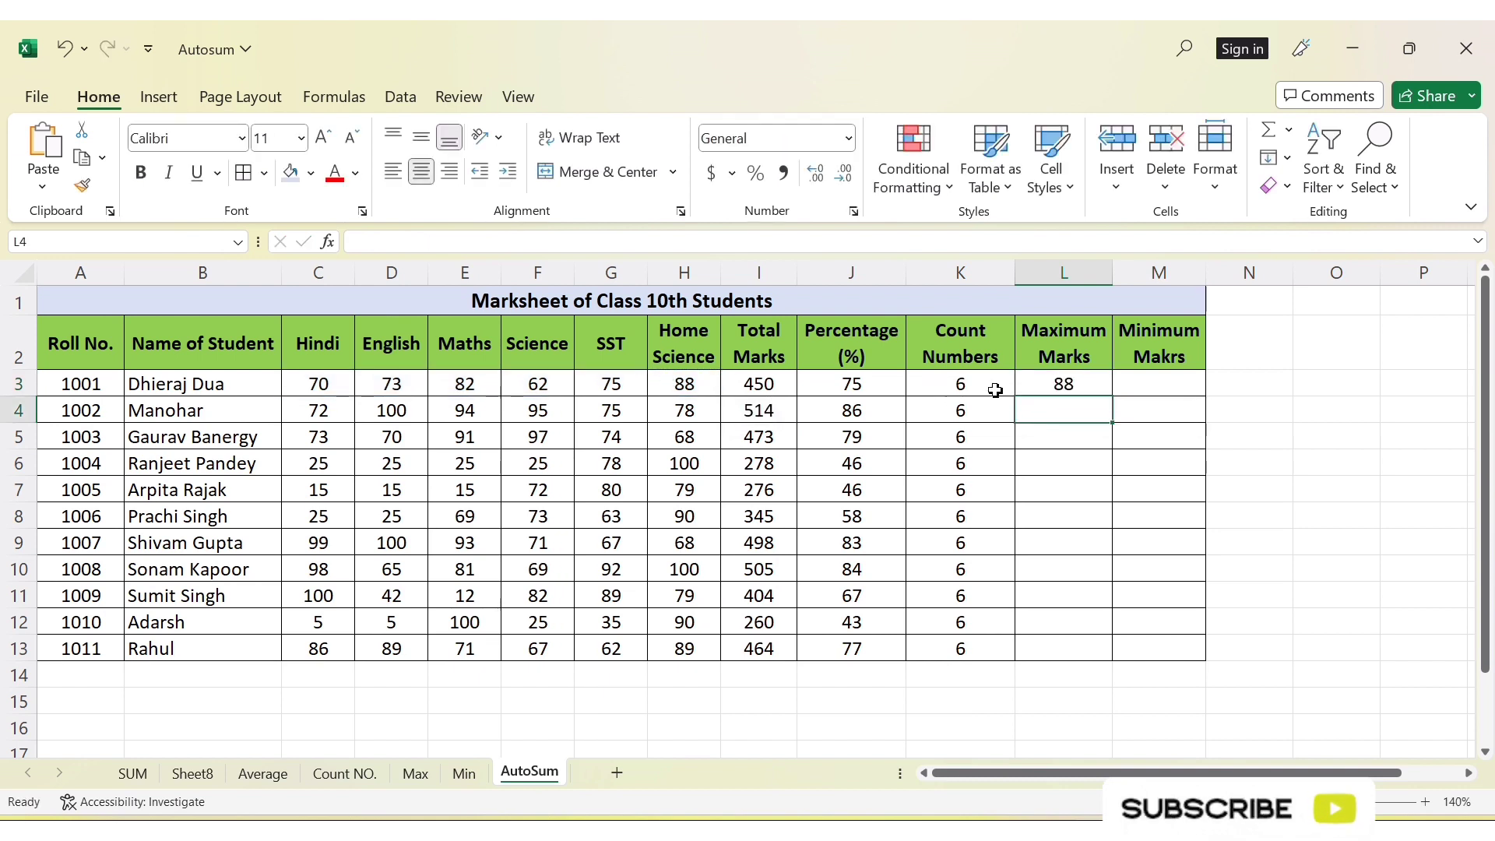
pyautogui.click(1073, 383)
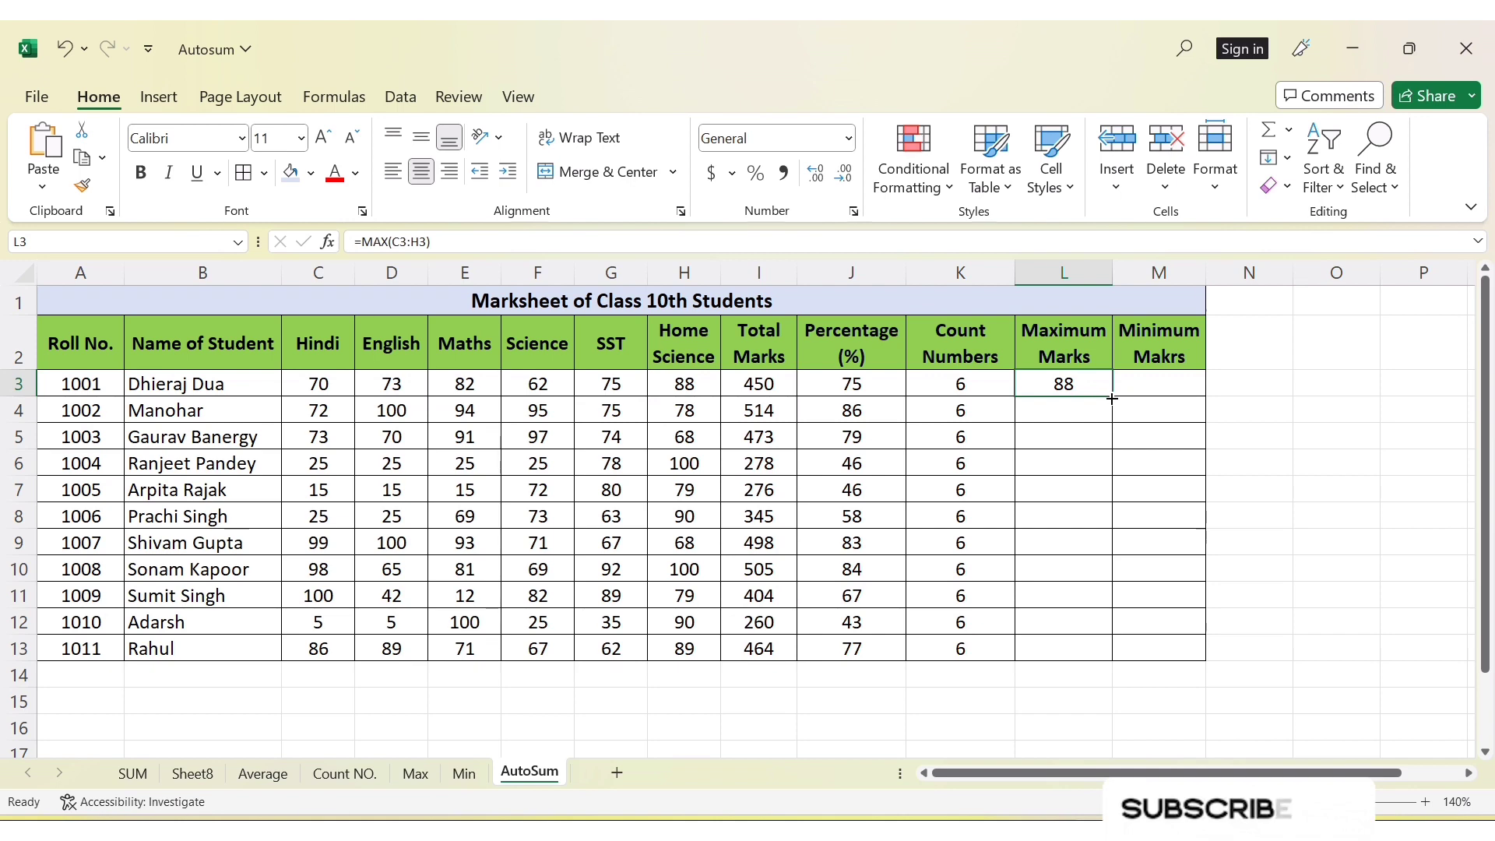
pyautogui.moveTo(1111, 399); pyautogui.dragTo(1126, 646)
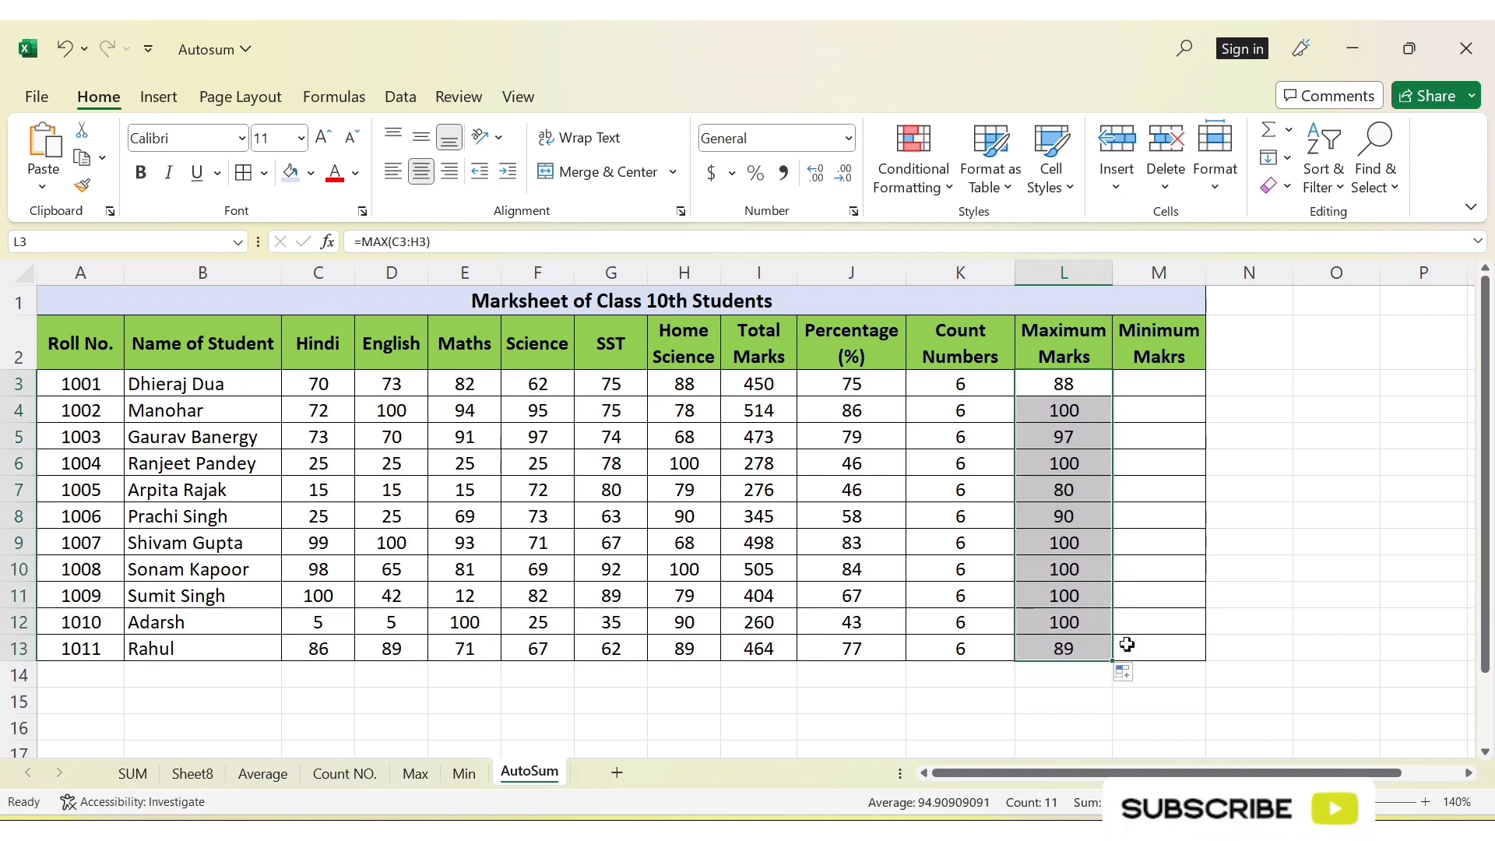
# Find the first student's lowest mark in cell M3 with =MIN(C3:H3) and fill the formula down to M13
pyautogui.click(1171, 385)
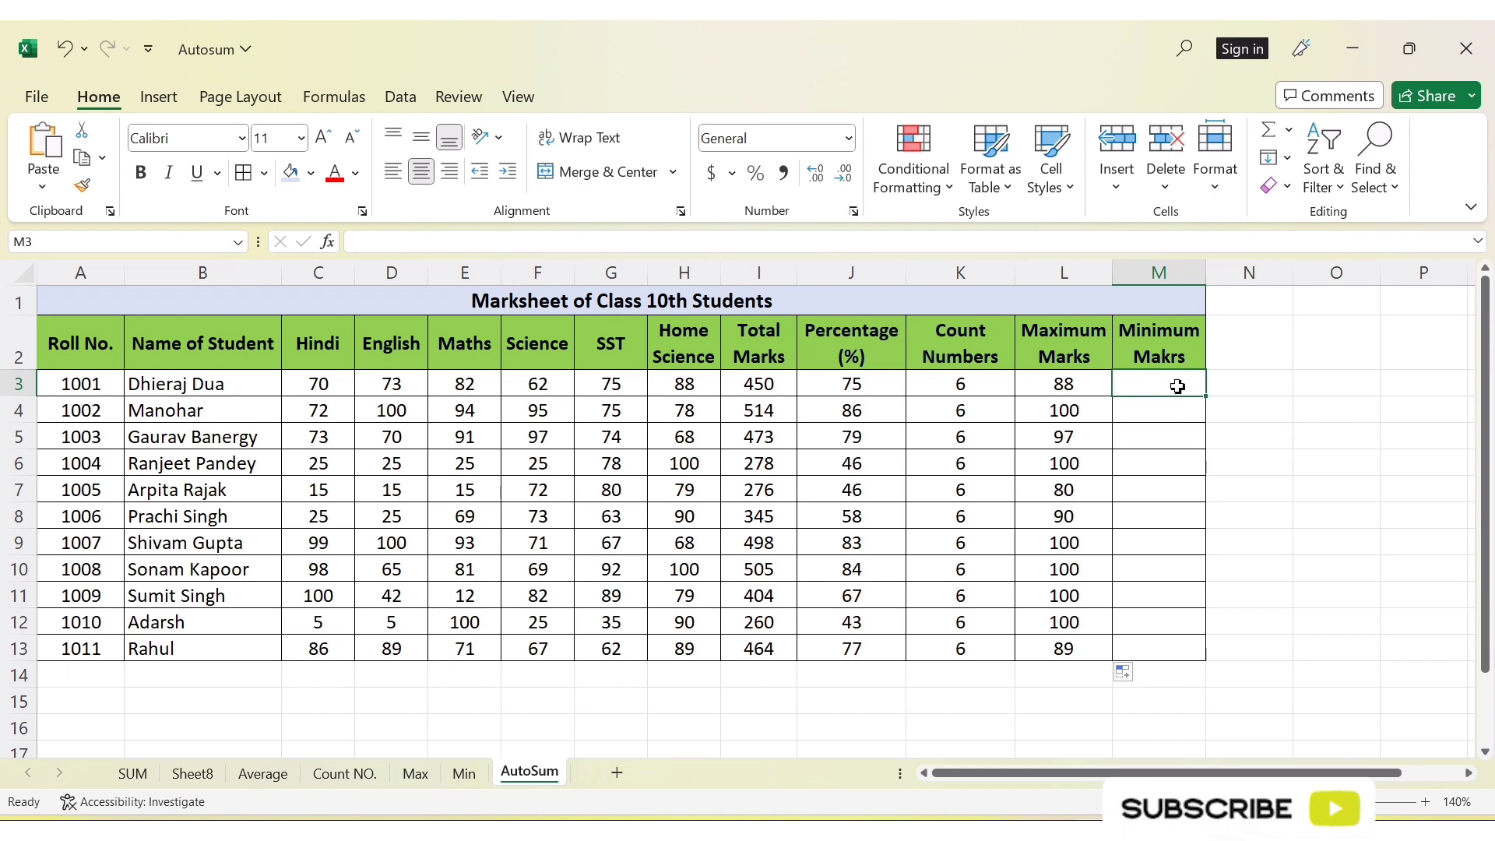
pyautogui.click(1288, 130)
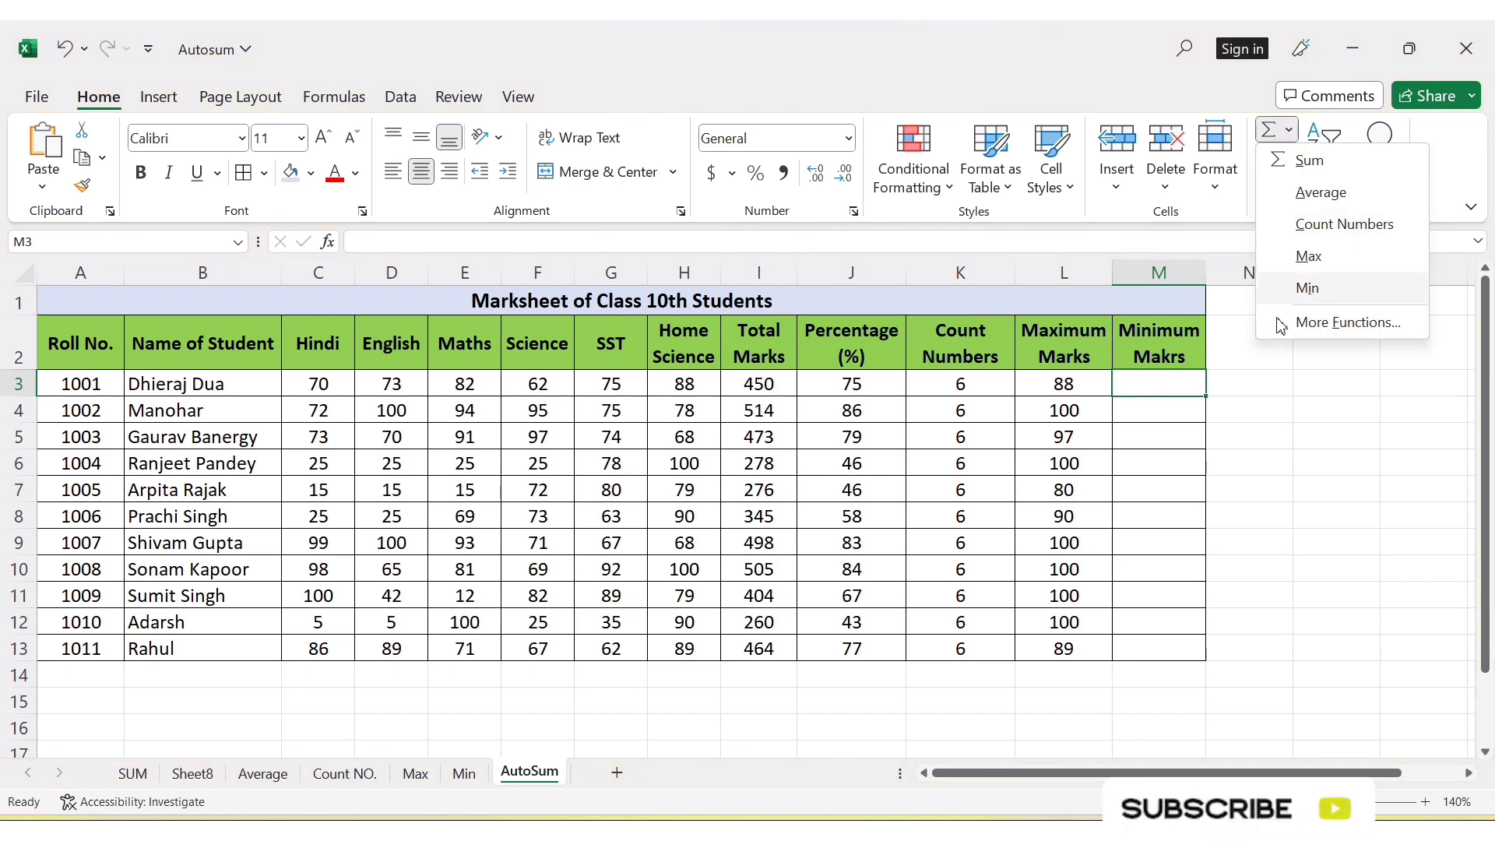
pyautogui.click(1153, 383)
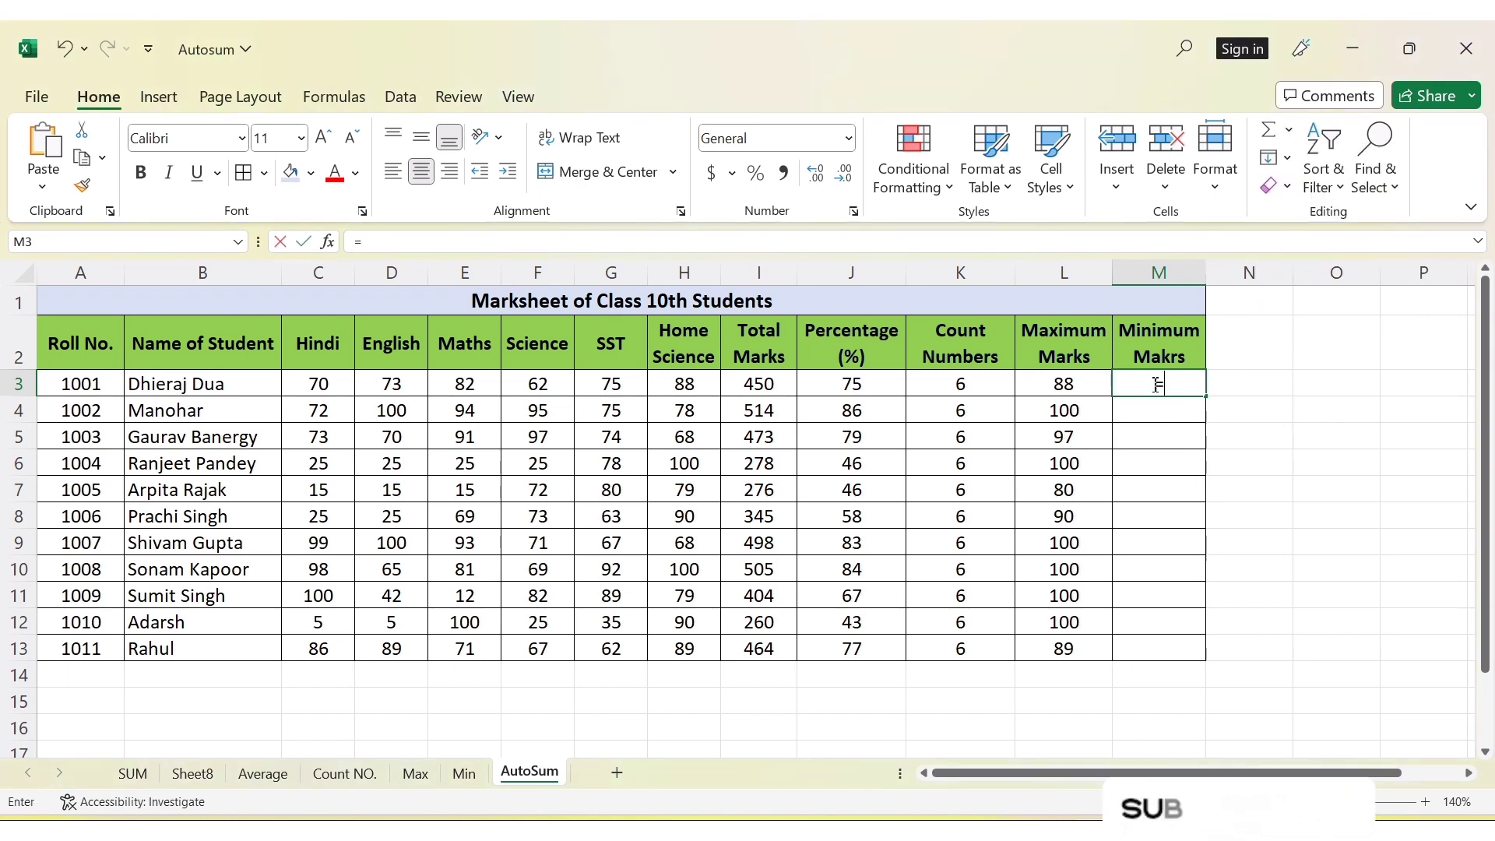
pyautogui.write('=su')
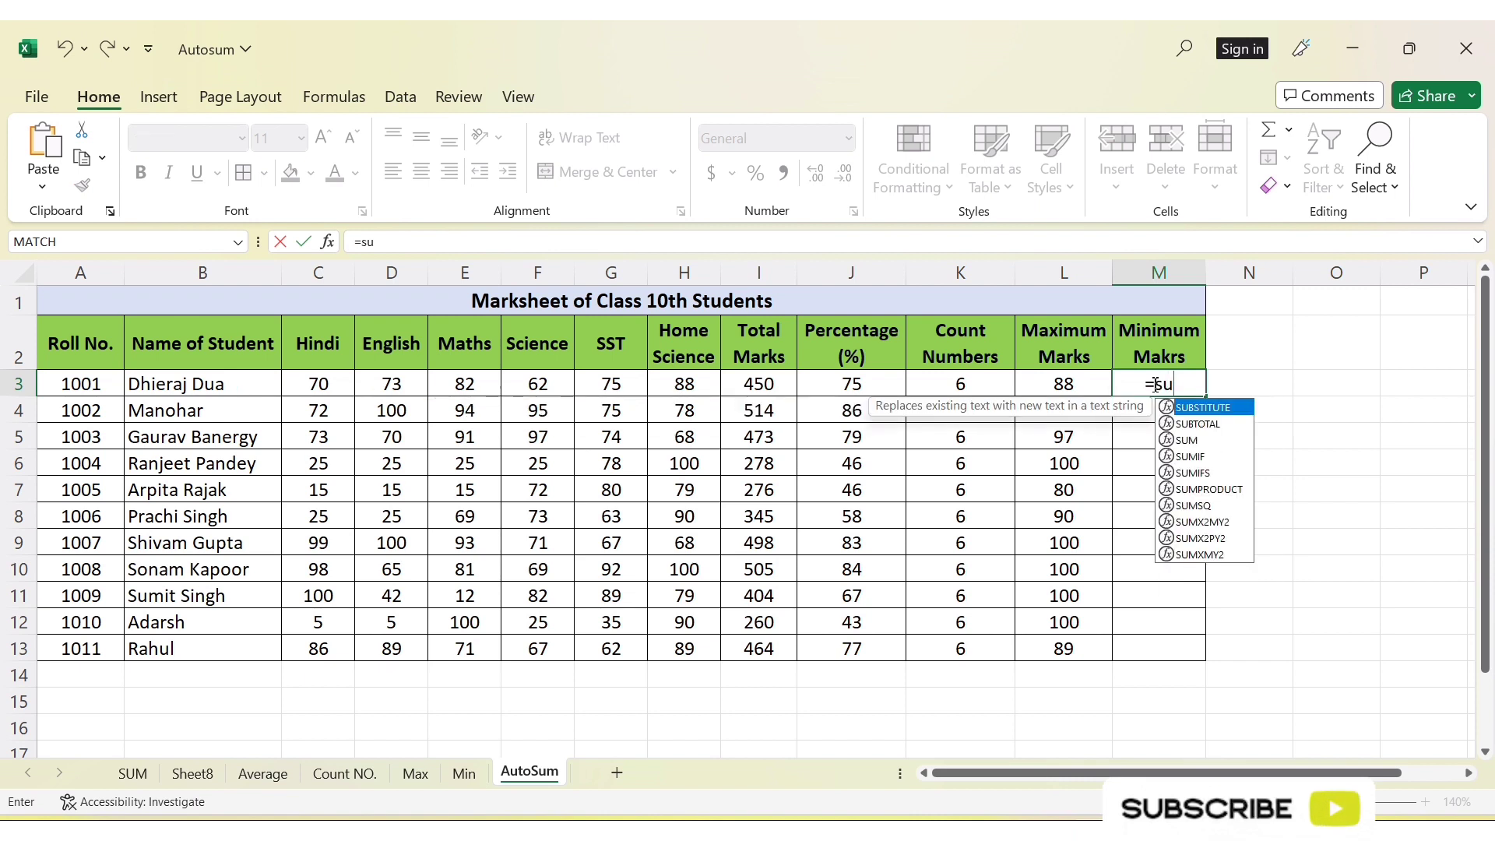
pyautogui.press('BackSpace')
pyautogui.press('BackSpace')
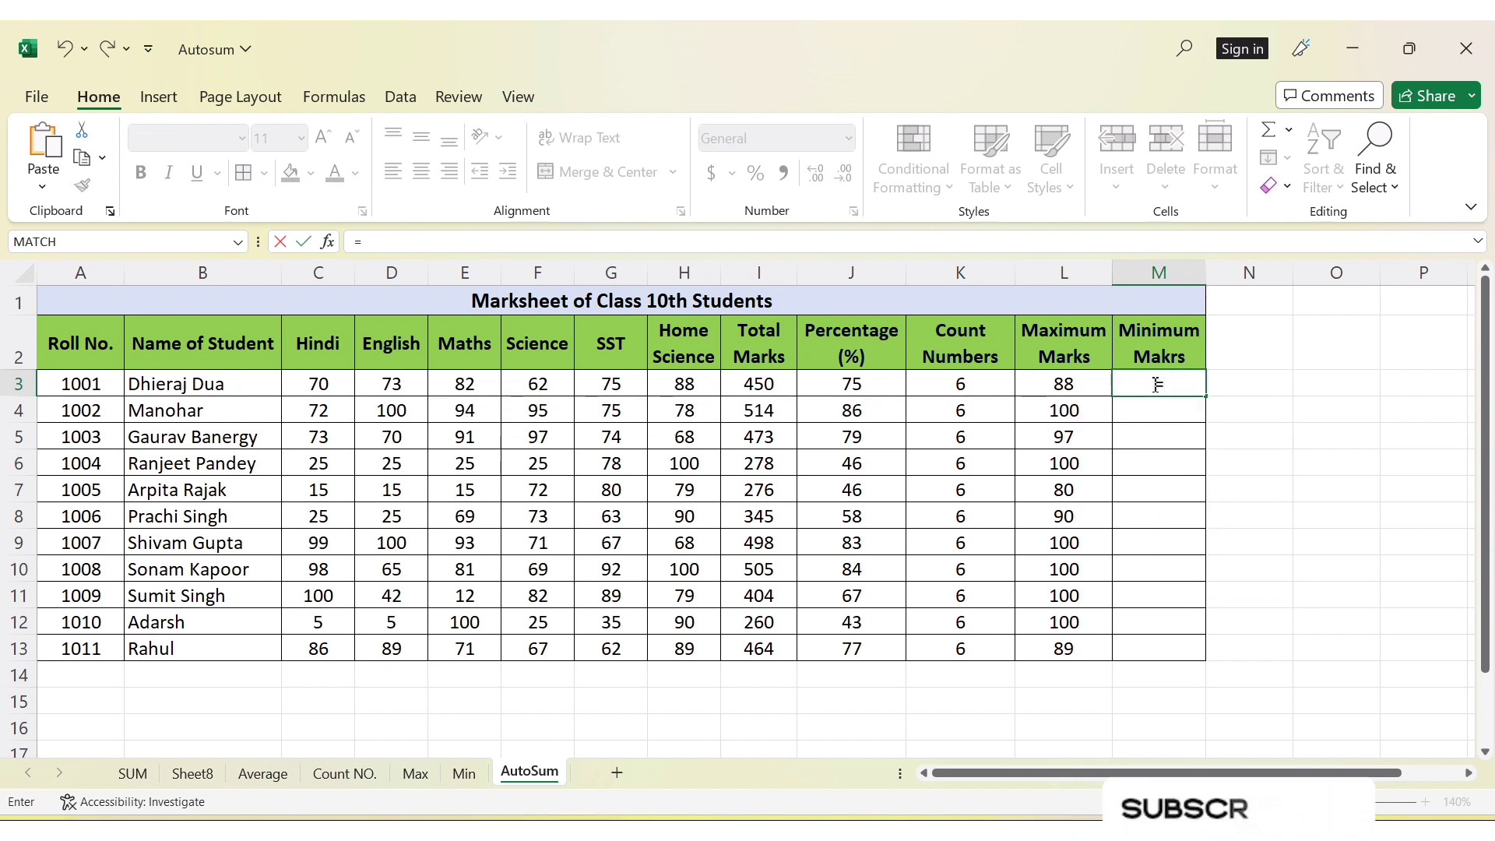
pyautogui.write('min')
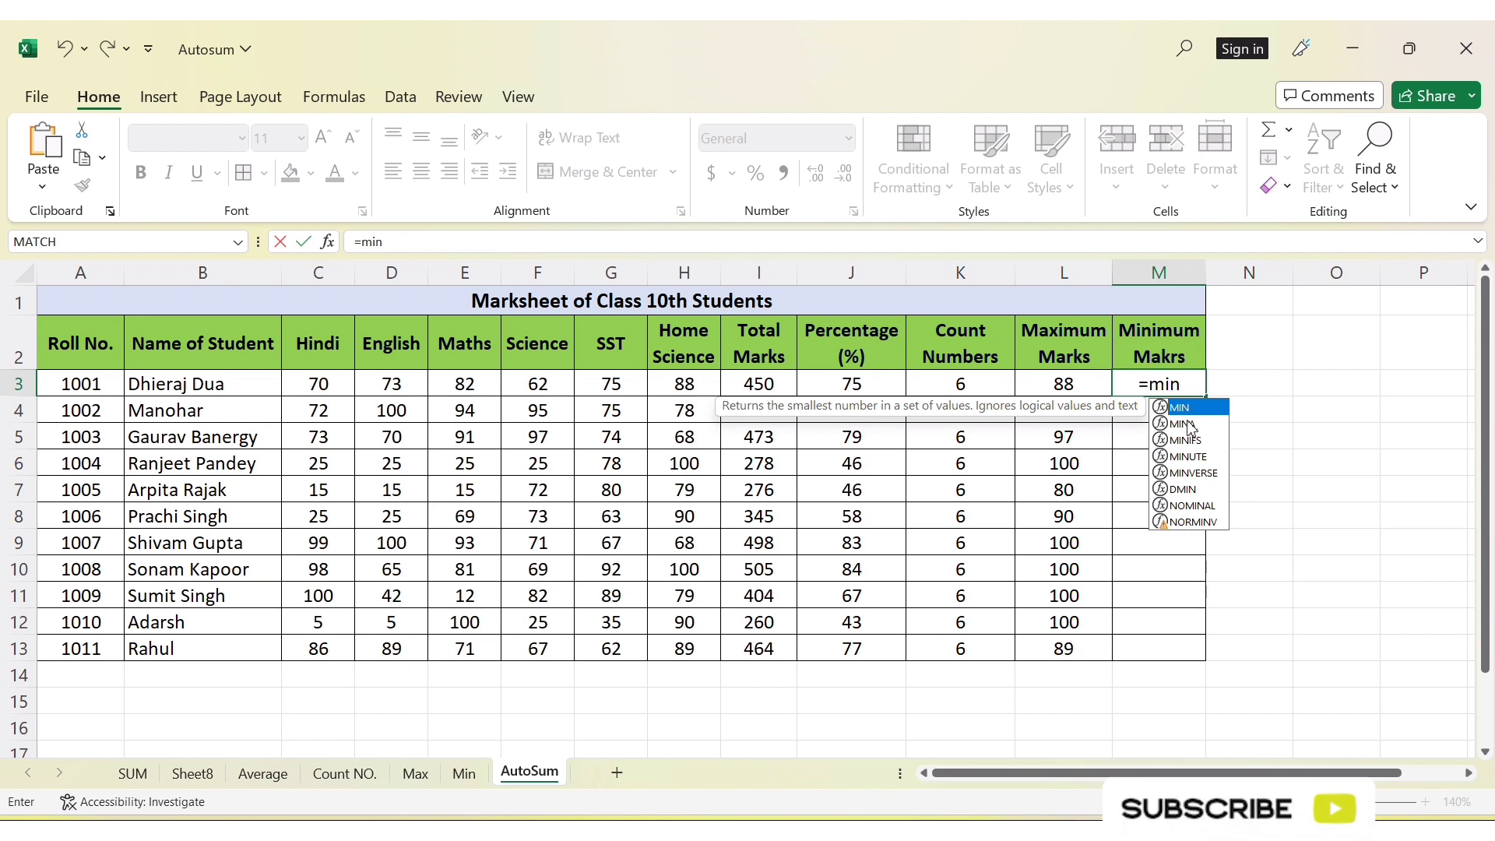
pyautogui.press('Tab')
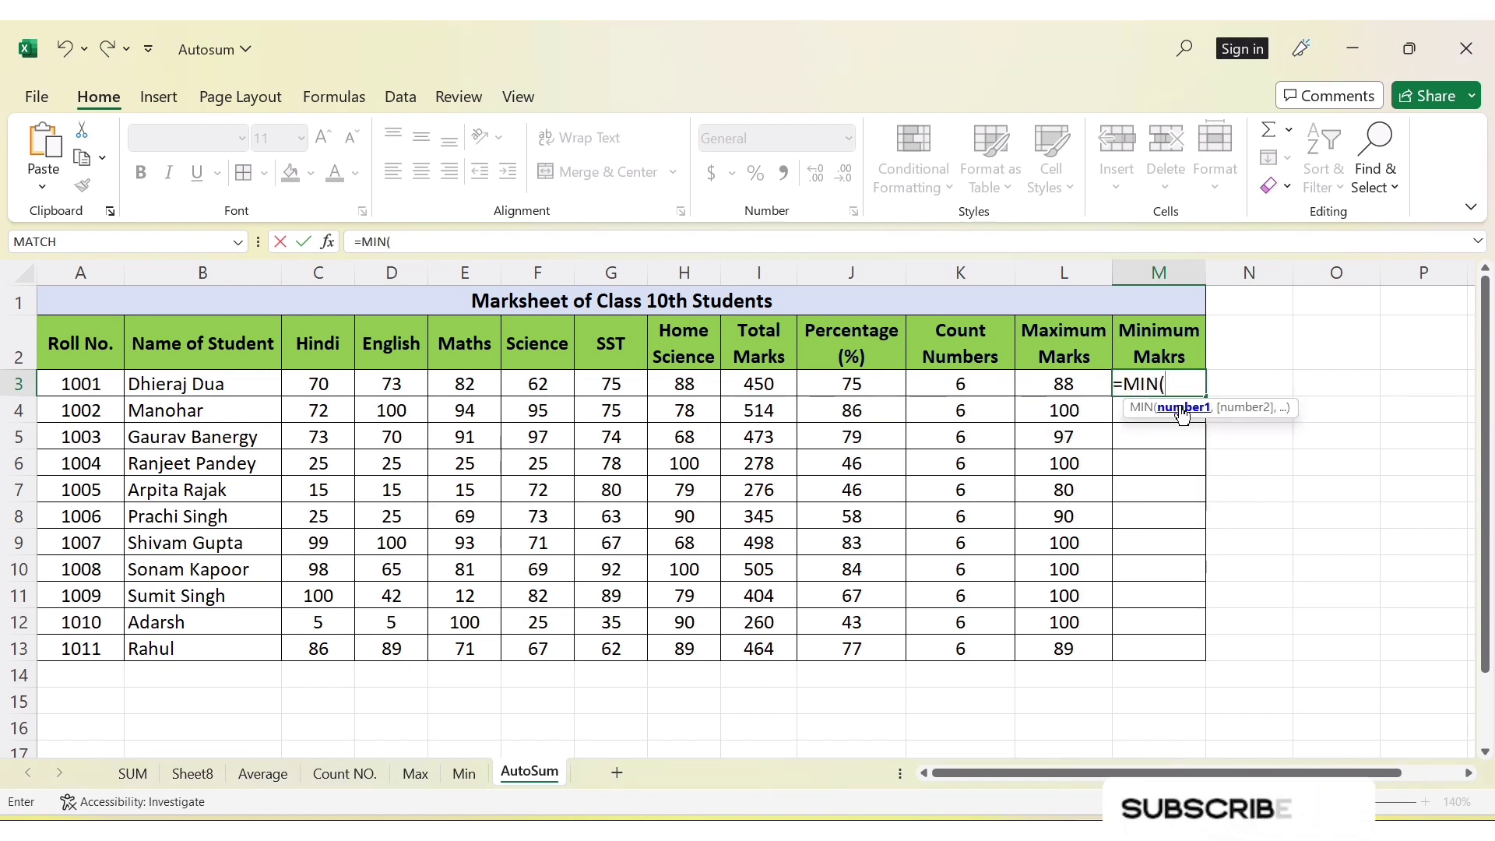
pyautogui.moveTo(321, 389); pyautogui.dragTo(668, 385)
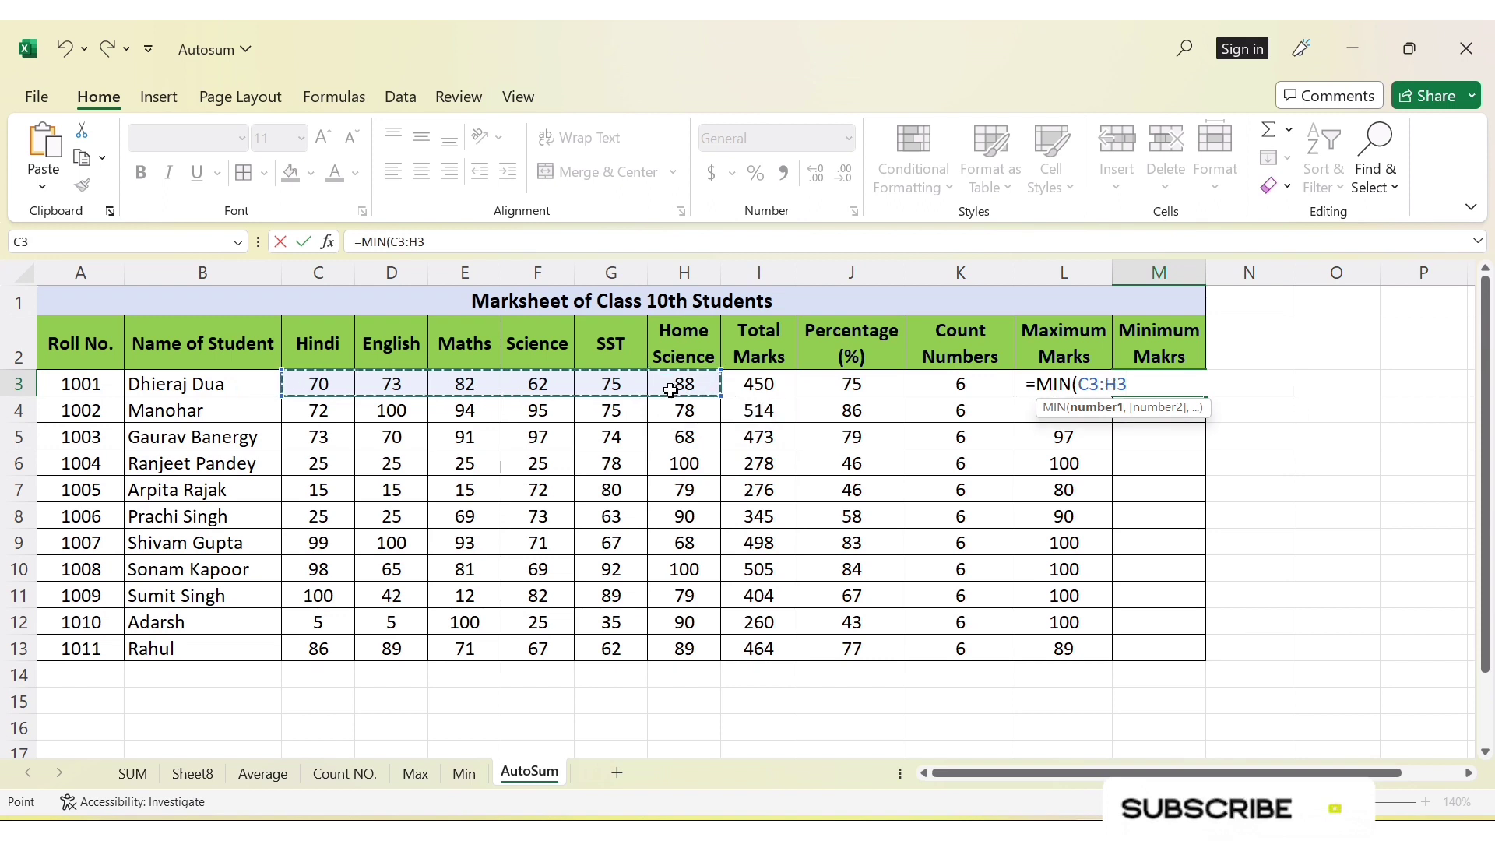
pyautogui.write(')')
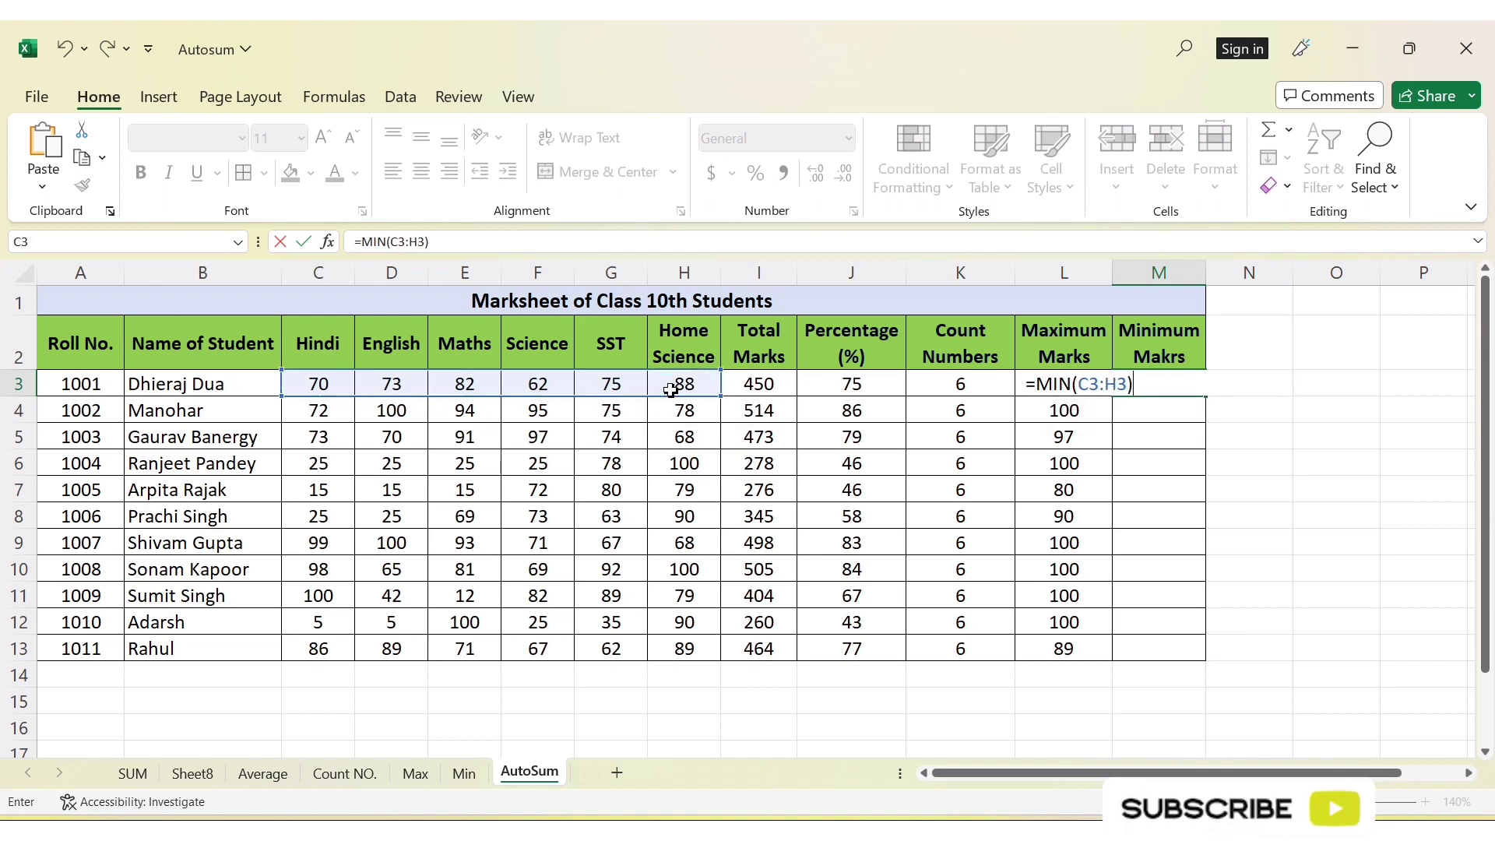
pyautogui.press('Return')
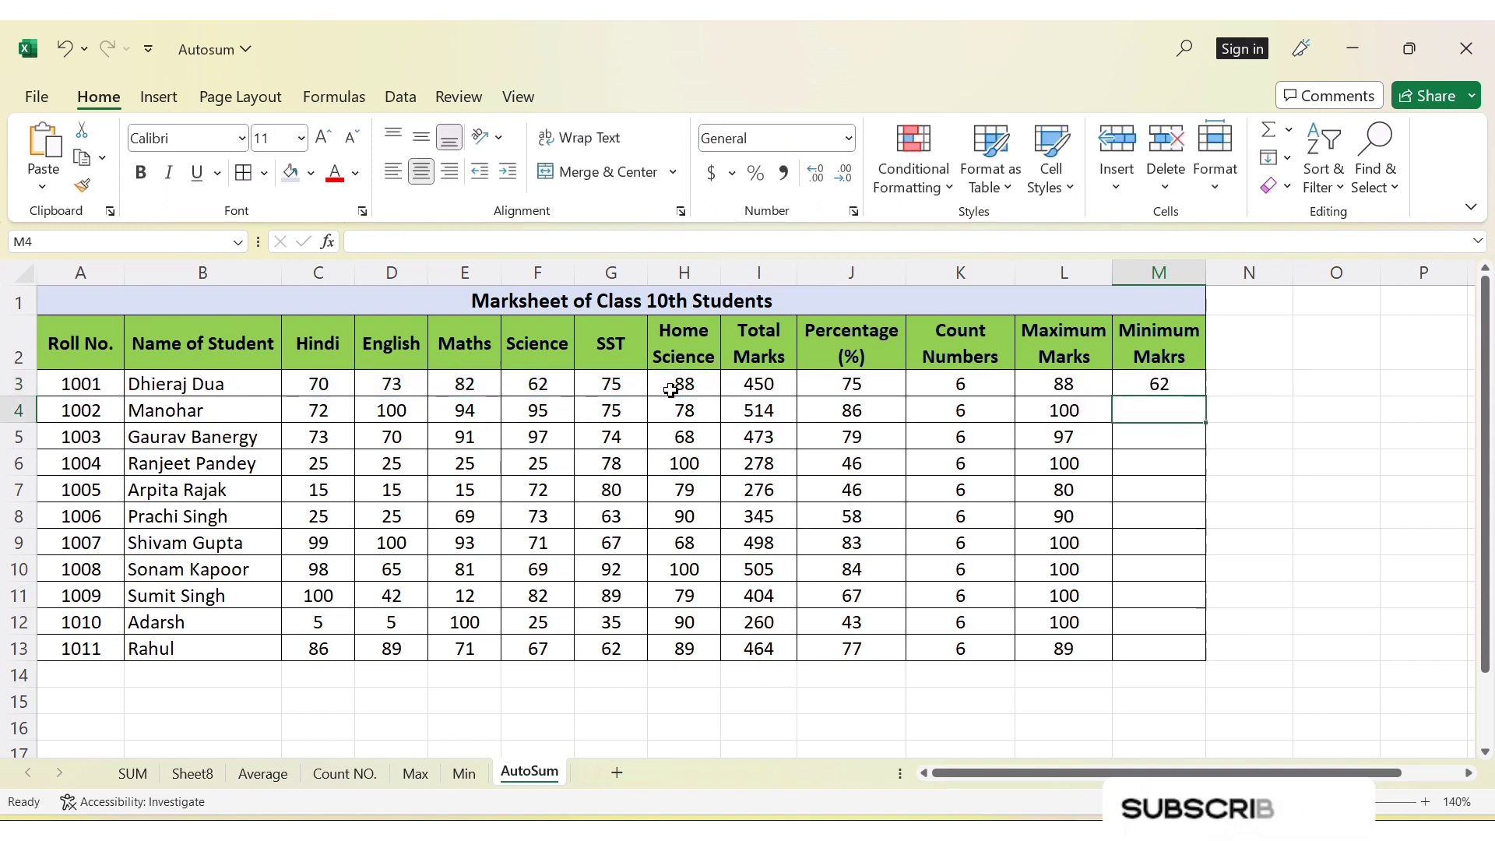
pyautogui.click(1118, 387)
pyautogui.moveTo(1206, 398); pyautogui.dragTo(1197, 655)
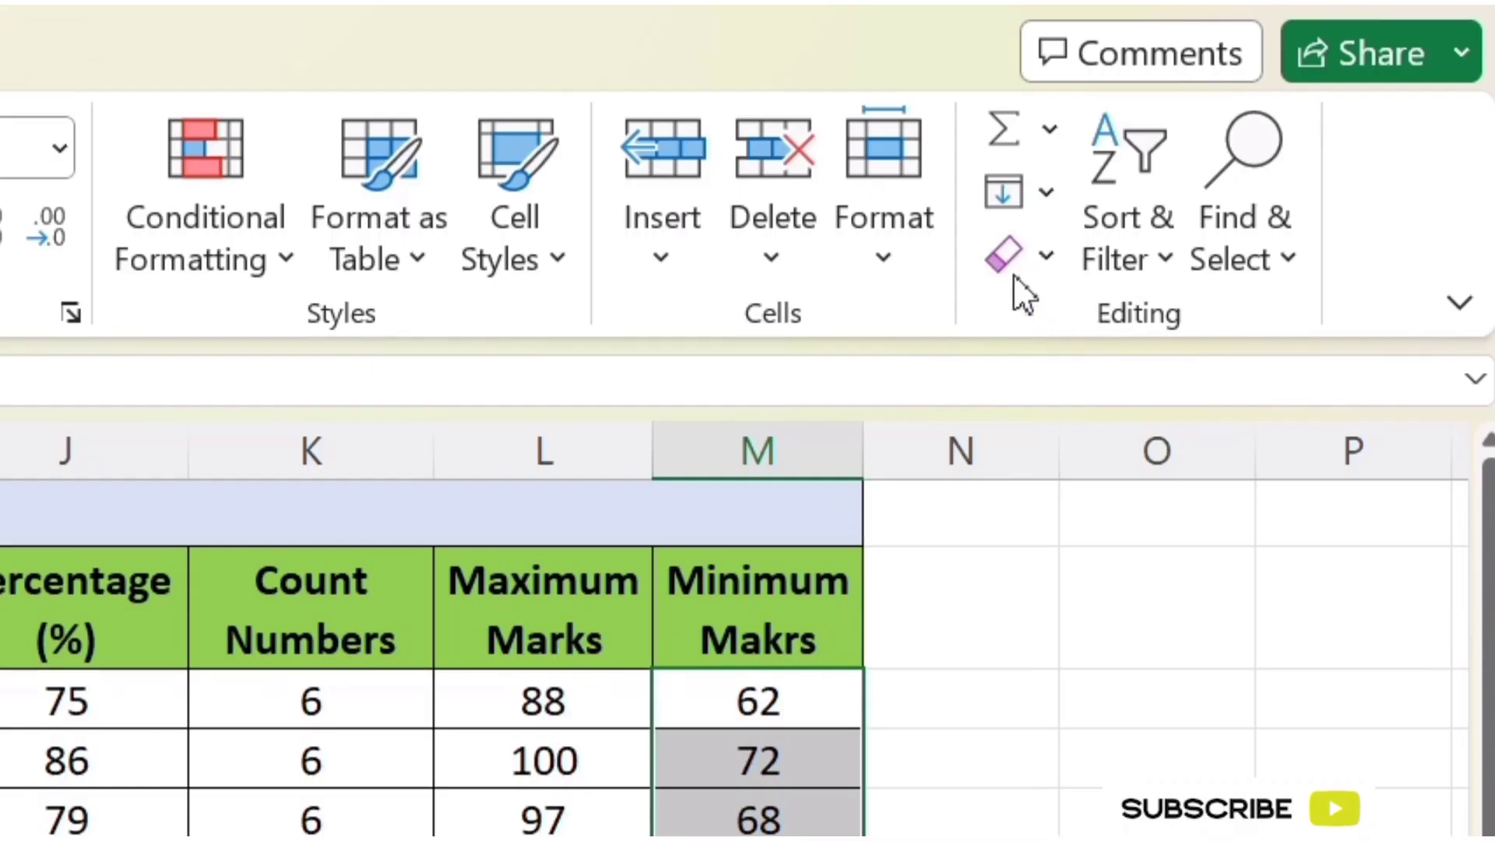
pyautogui.click(1050, 131)
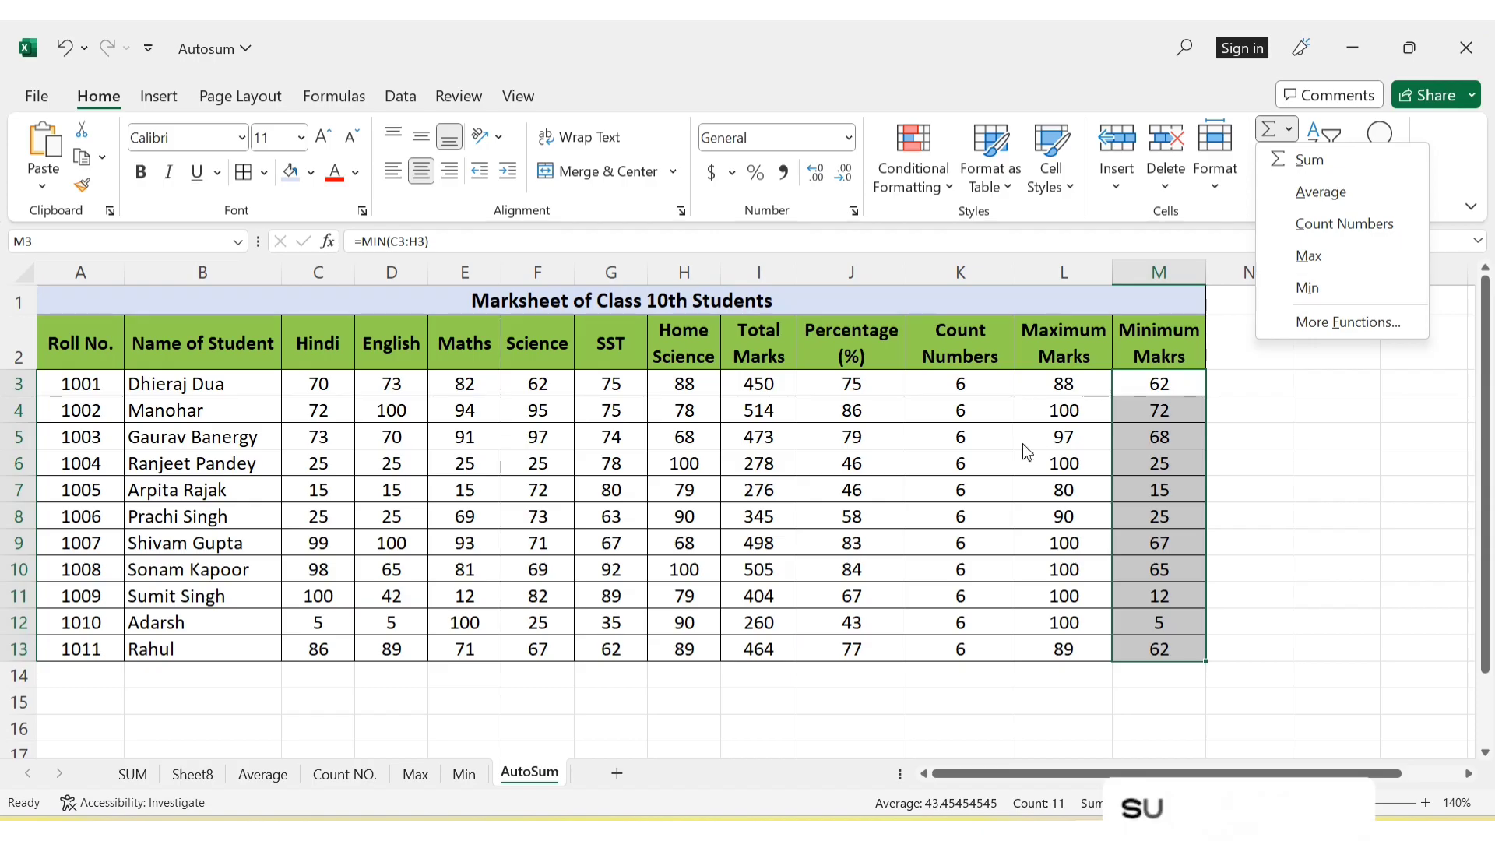
pyautogui.click(990, 446)
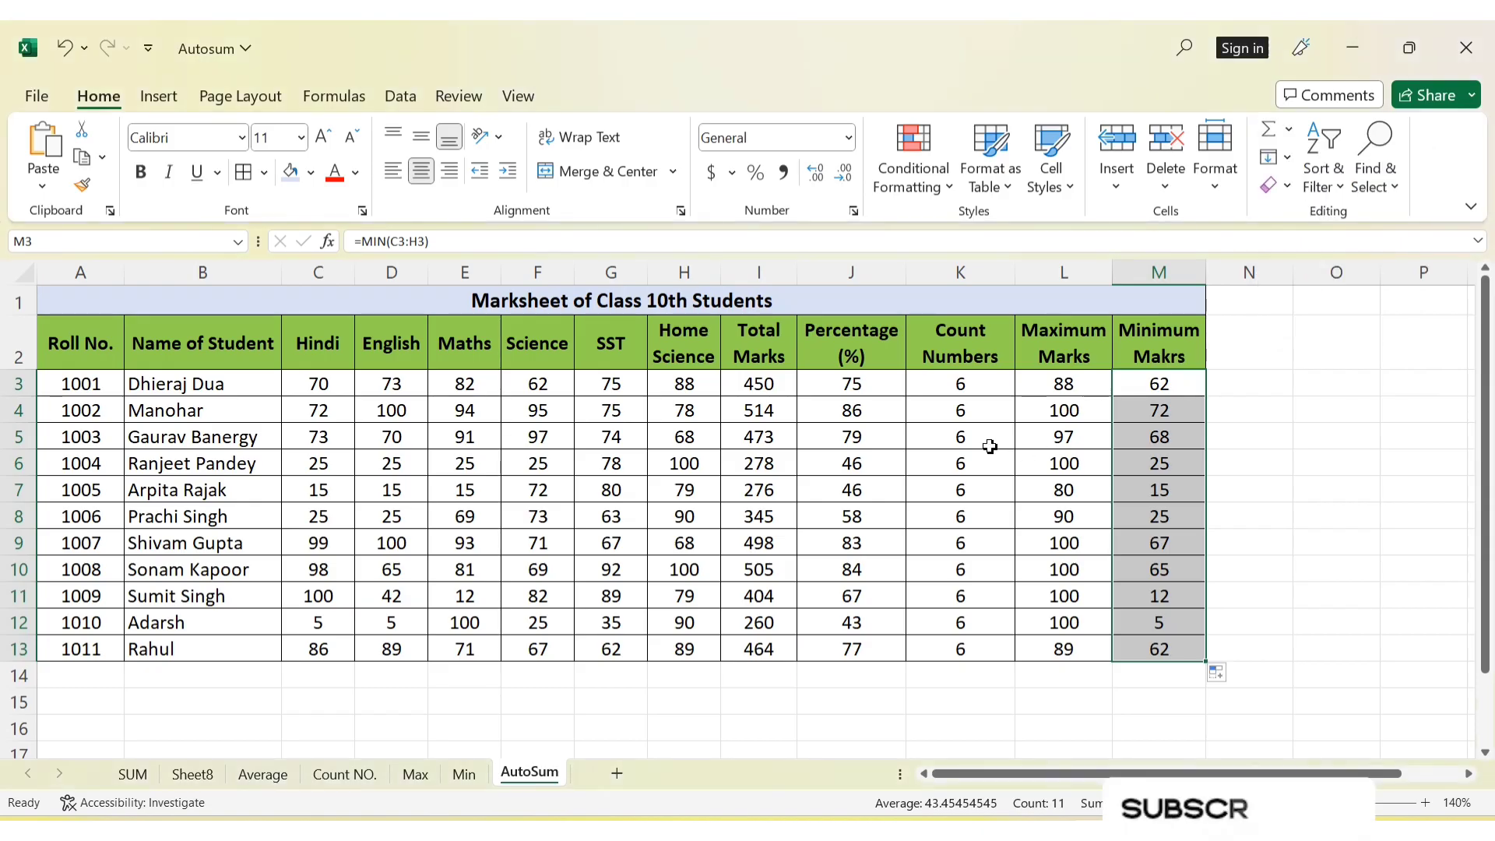